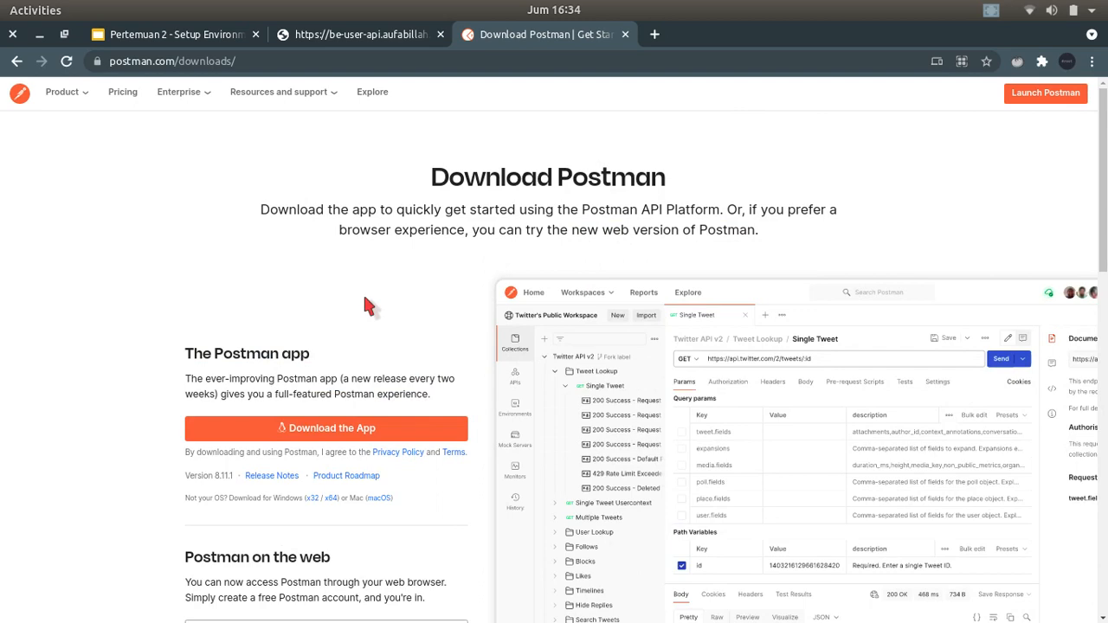
- Search the web for "install postman"
click(566, 57)
text(po)
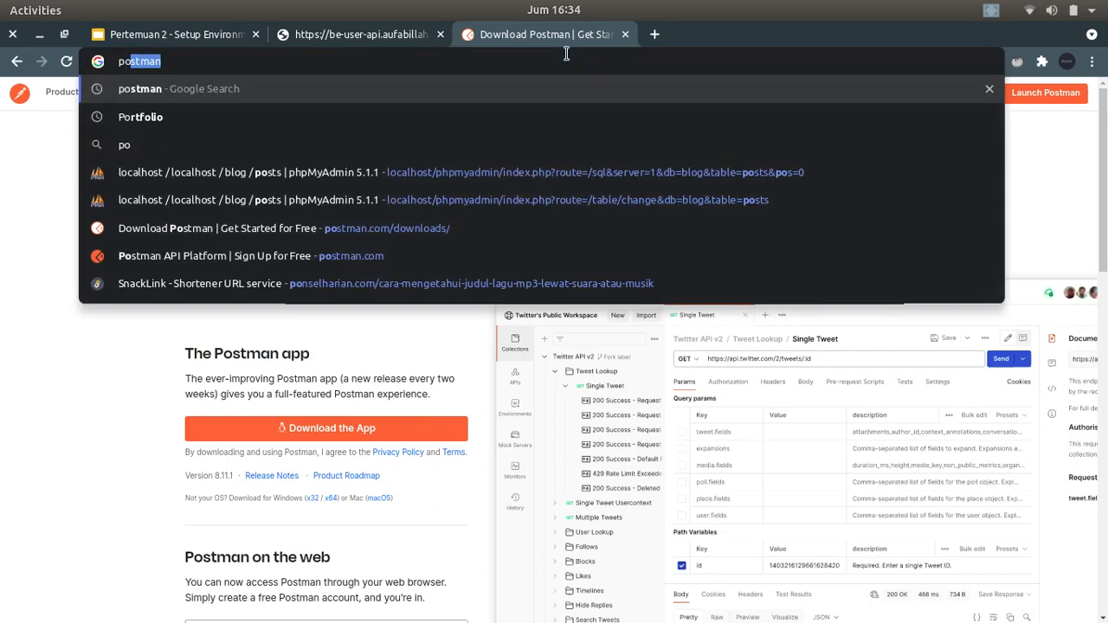
key(BackSpace)
key(BackSpace)
key(BackSpace)
text(install postman)
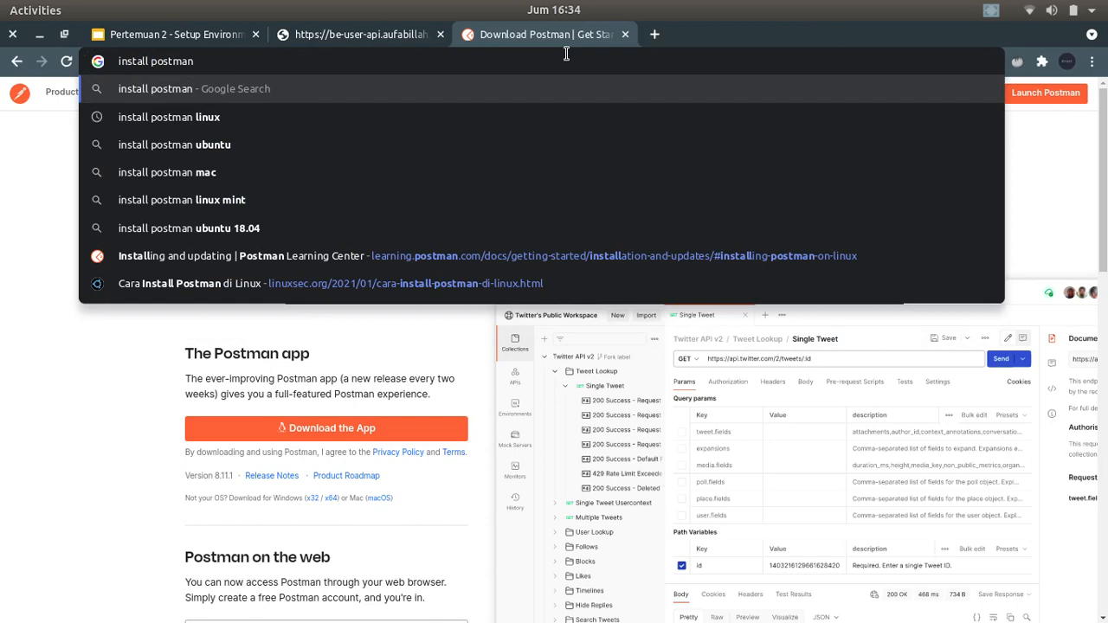
key(Return)
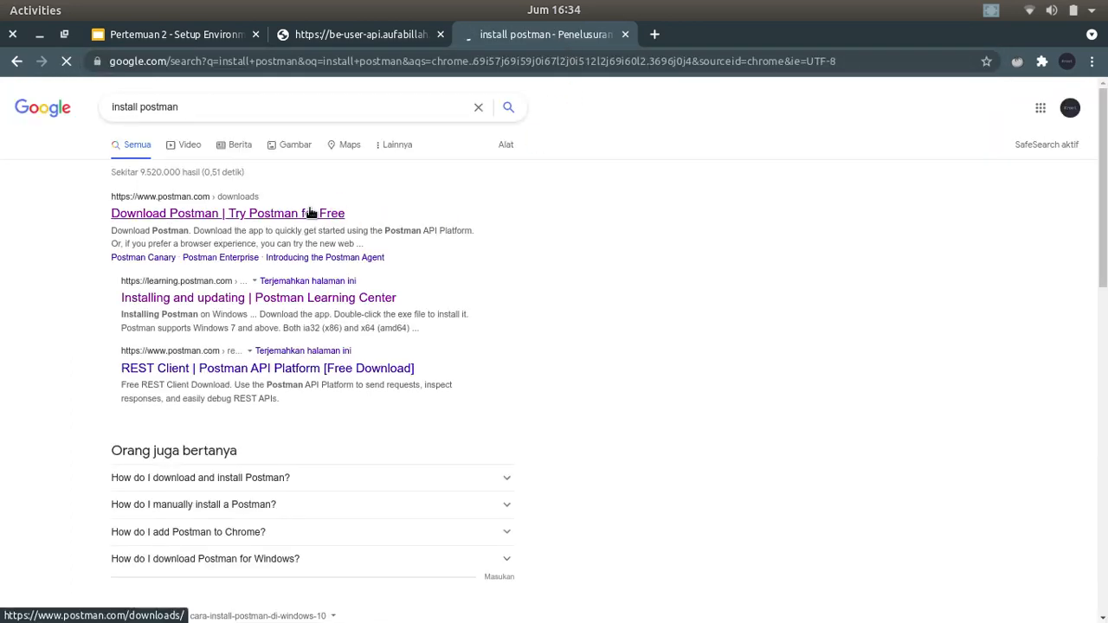
- Open the Postman Learning Center's Installing and updating result in a new tab and go to its Windows section
middle_click(294, 298)
click(731, 39)
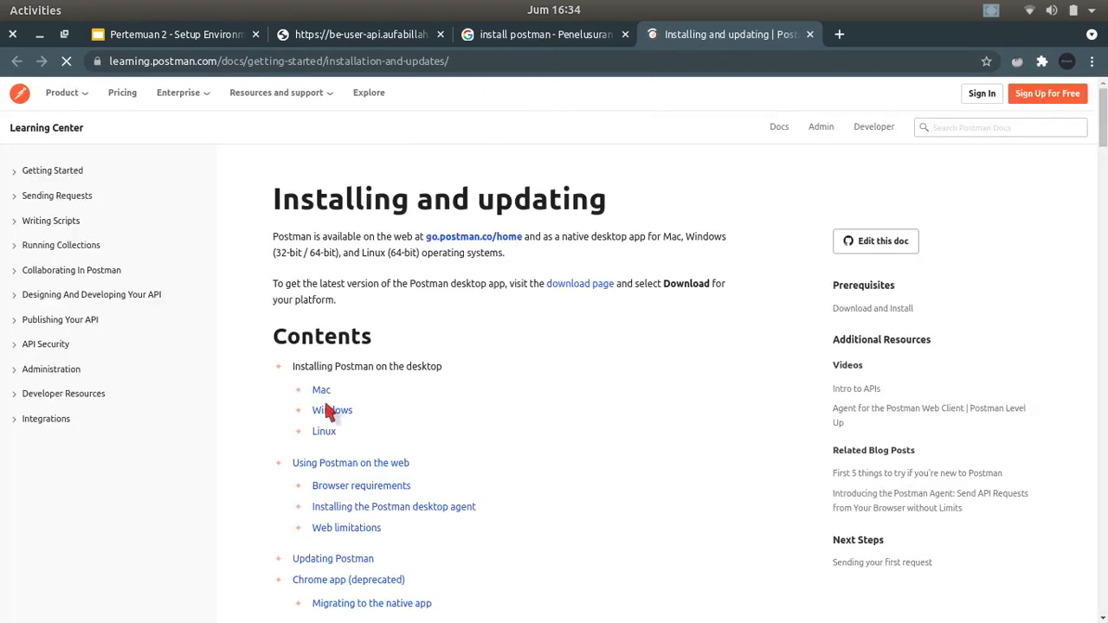
click(332, 411)
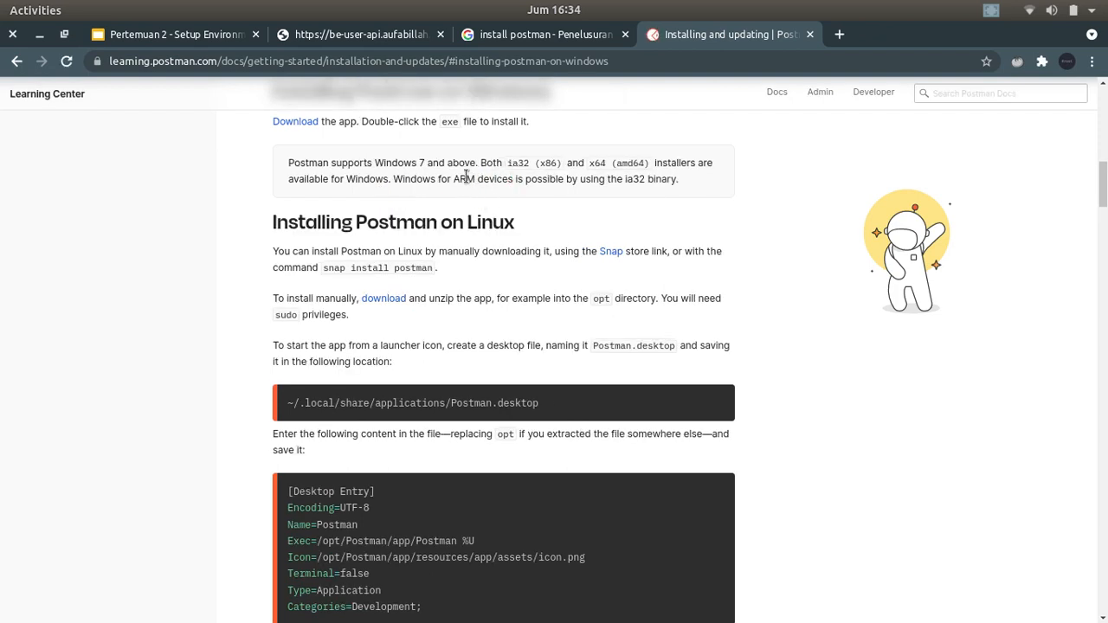
- Examine the Linux installation instructions, including the opt directory, the Postman.desktop file location and the desktop entry content
double_click(481, 227)
click(425, 227)
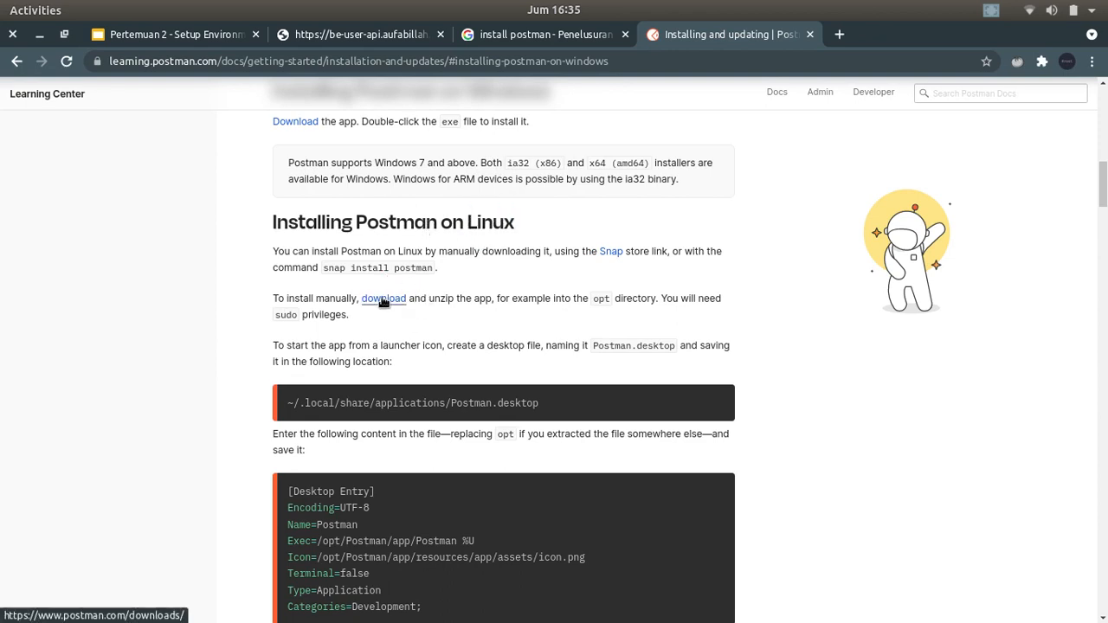
double_click(599, 299)
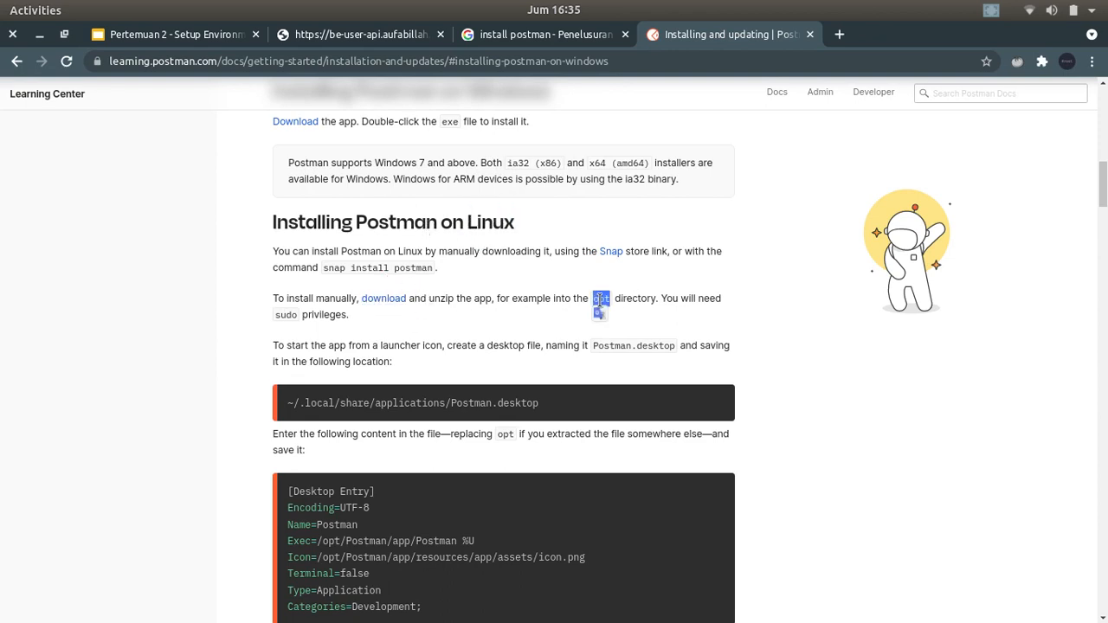
double_click(615, 349)
drag(614, 349, 614, 357)
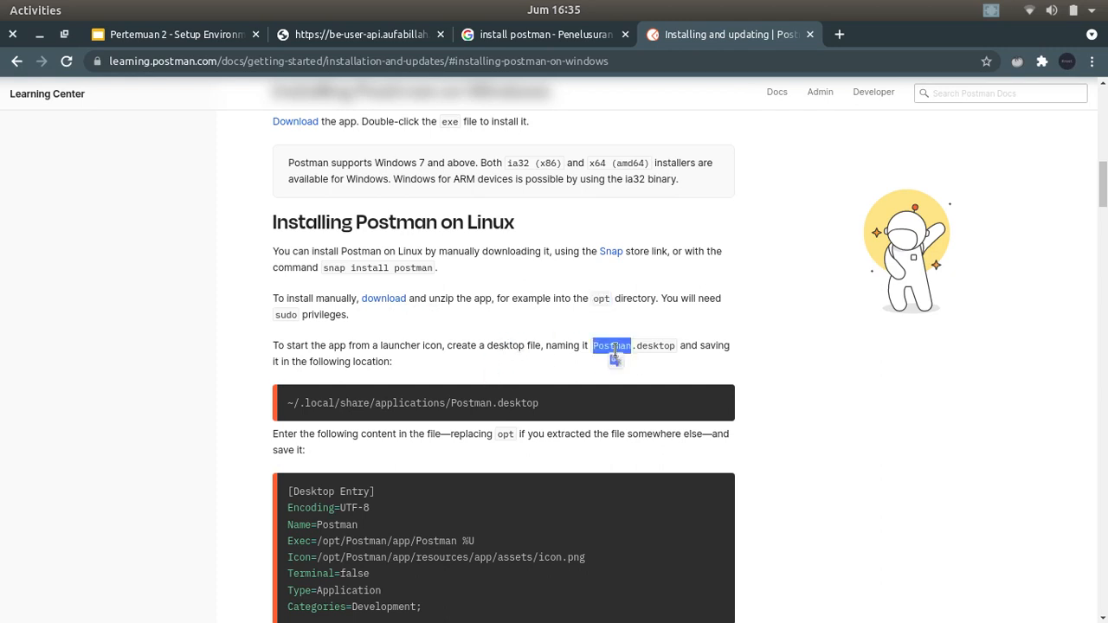
triple_click(531, 403)
scroll(351, 336, down, 5)
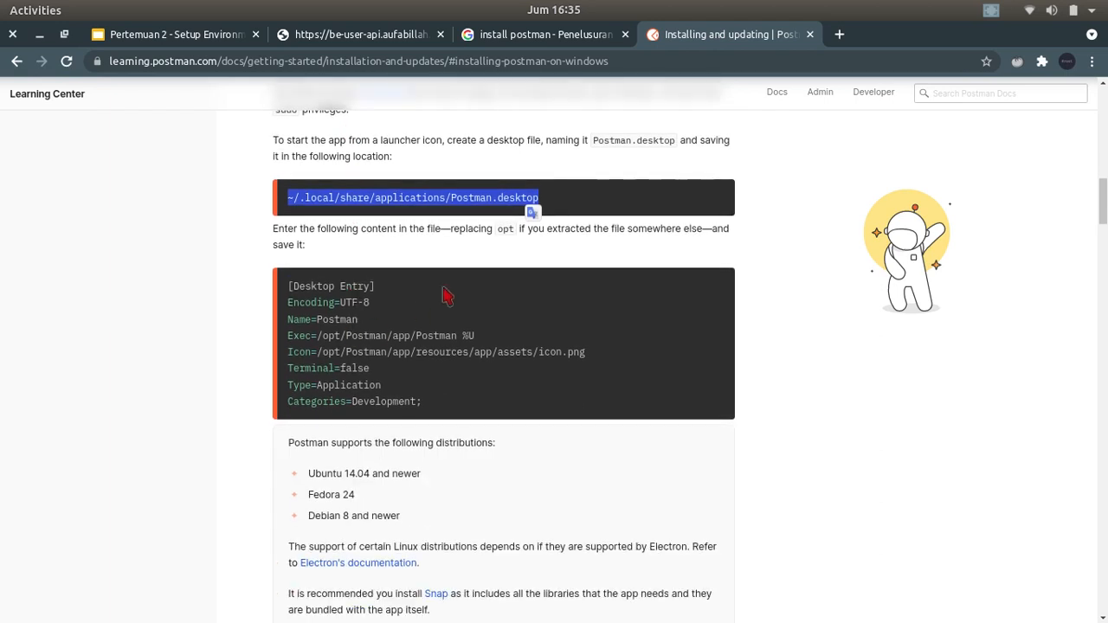
double_click(466, 198)
double_click(508, 197)
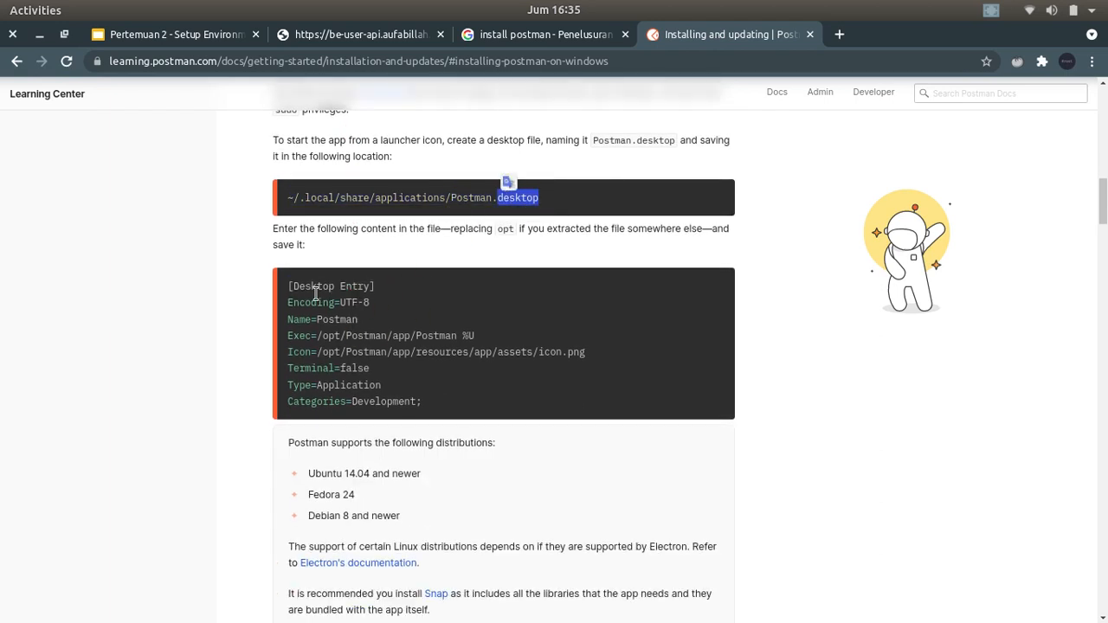
mouse_move(293, 287)
mouse_down()
mouse_move(452, 403)
mouse_move(282, 297)
mouse_move(291, 290)
mouse_up()
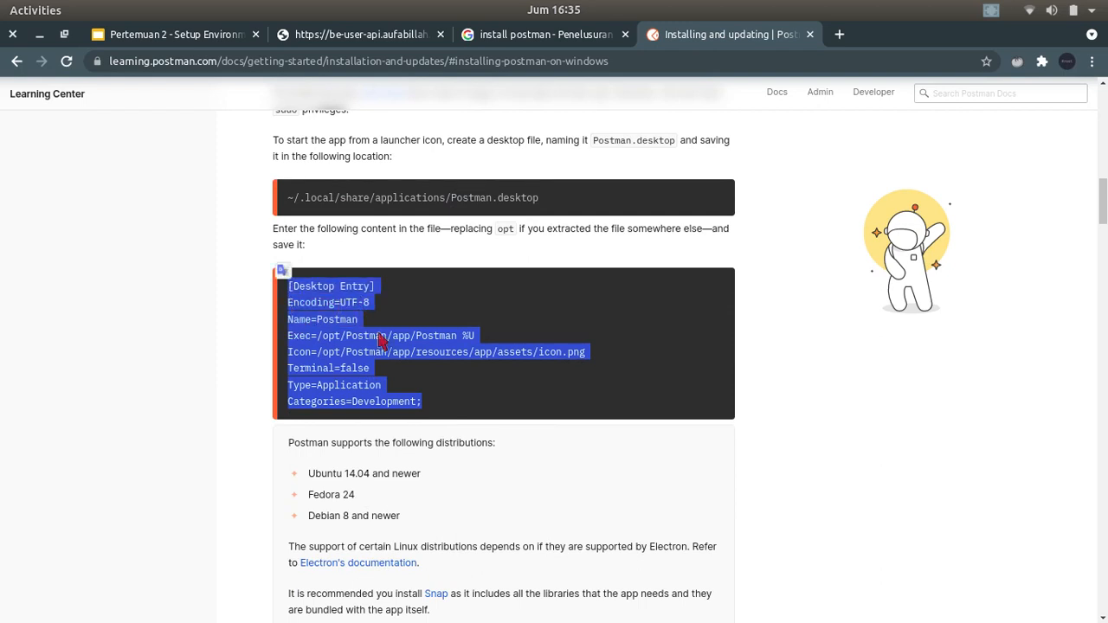
click(14, 608)
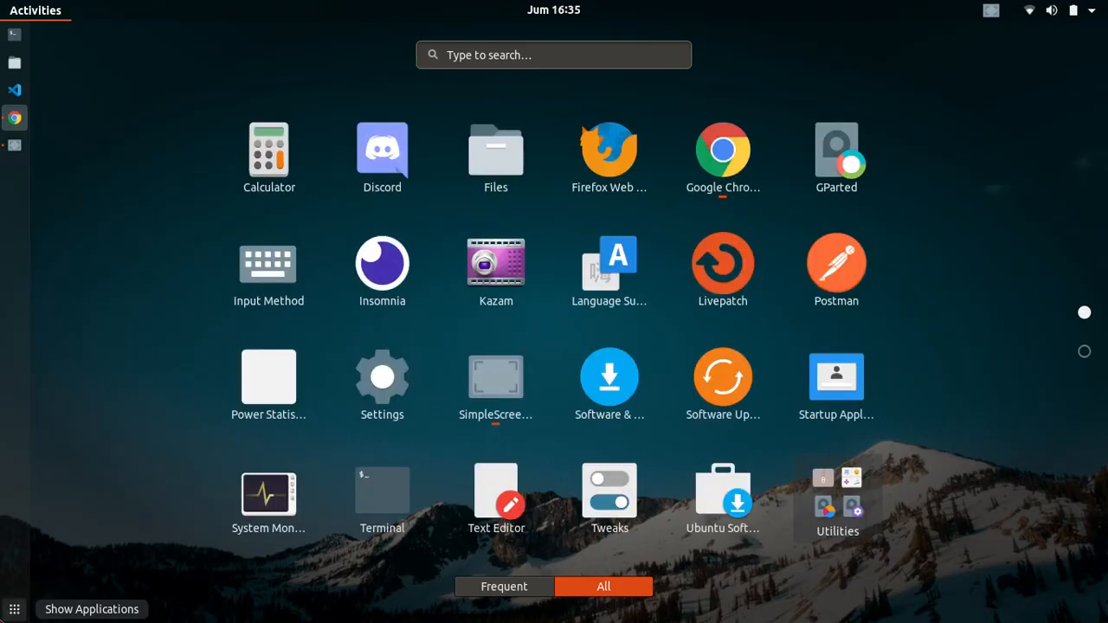
text(po)
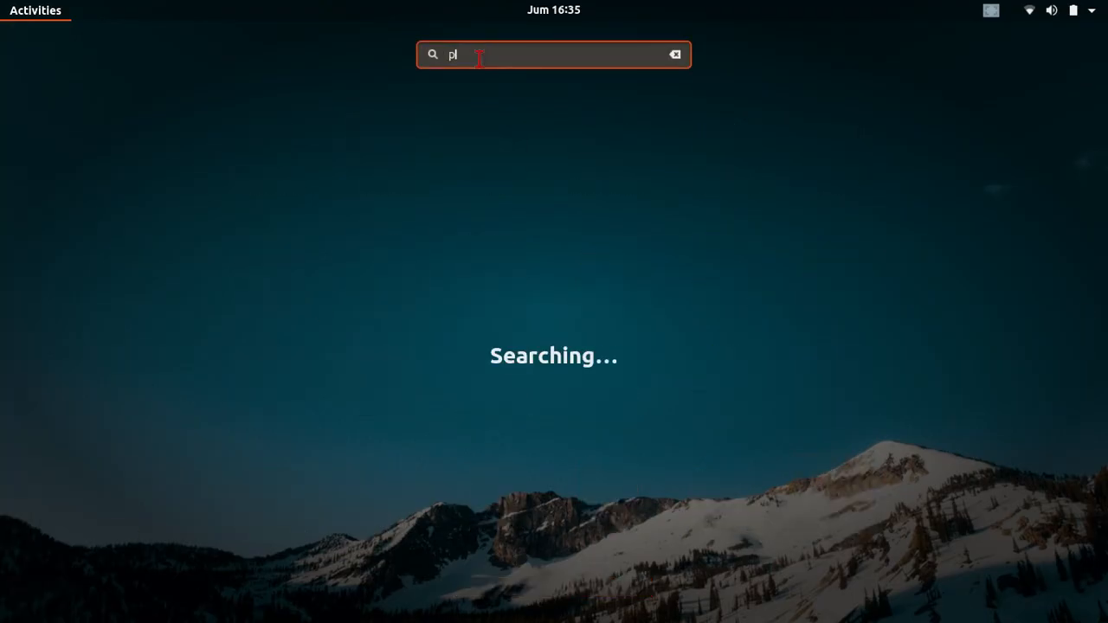
key(Escape)
key(Escape)
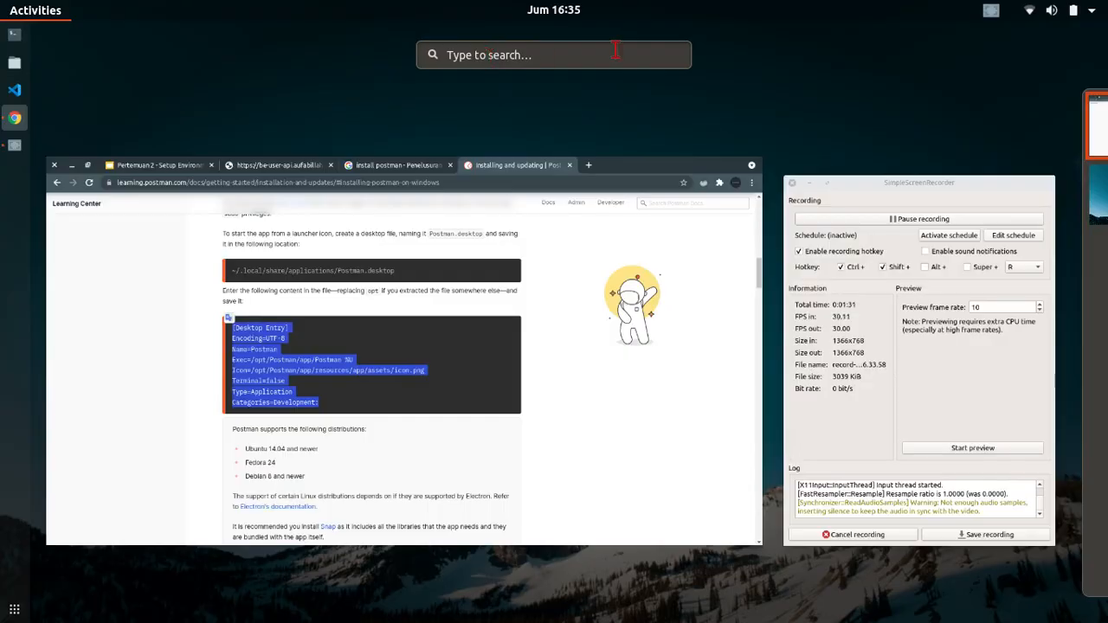
key(Escape)
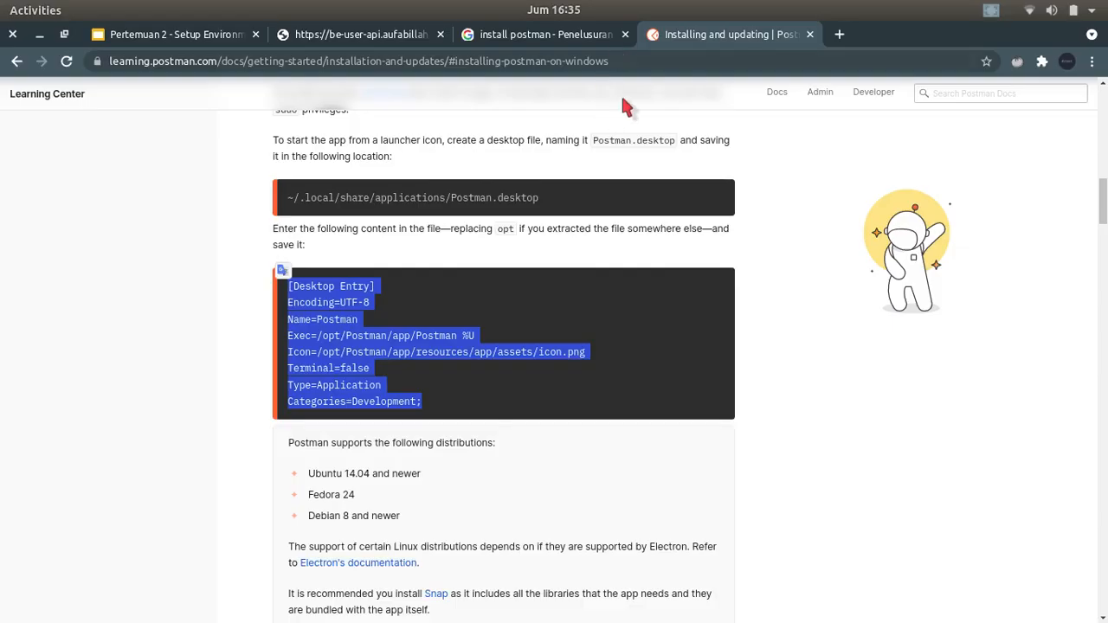
- Close the installation guide and search result tabs and return to the Pertemuan 2 presentation
middle_click(698, 39)
middle_click(554, 36)
click(207, 42)
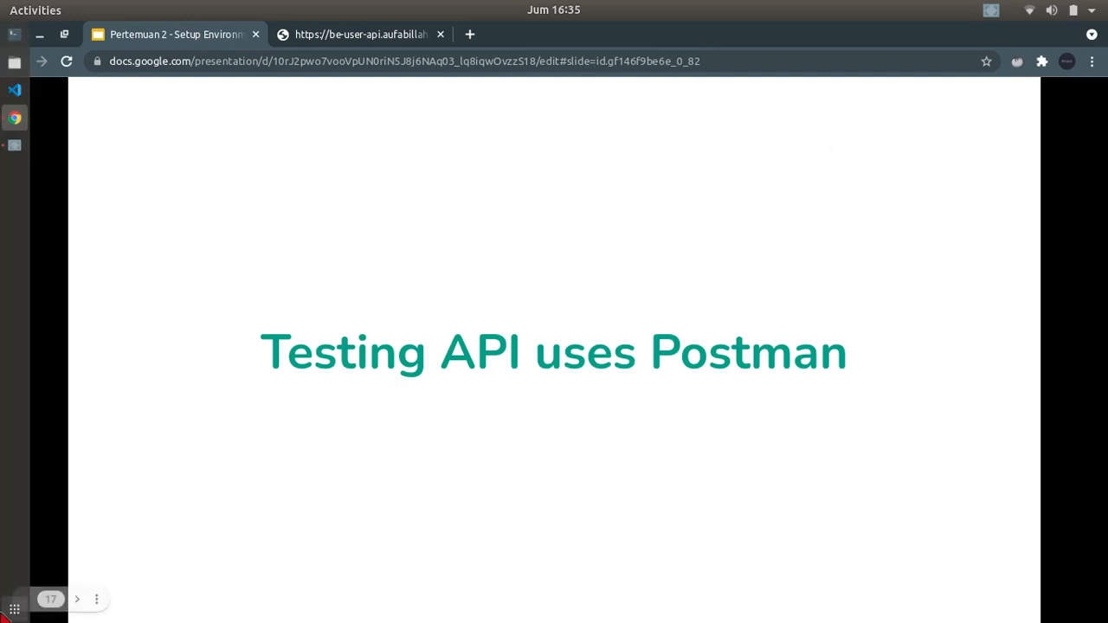
- Search the installed applications for Postman and launch it
click(7, 611)
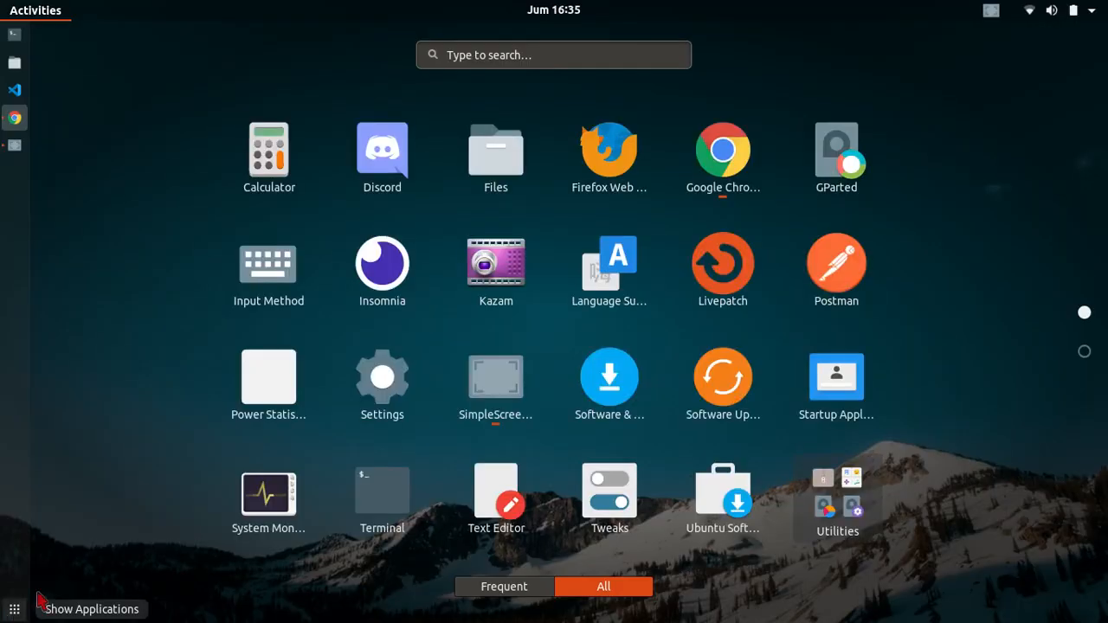
text(postl)
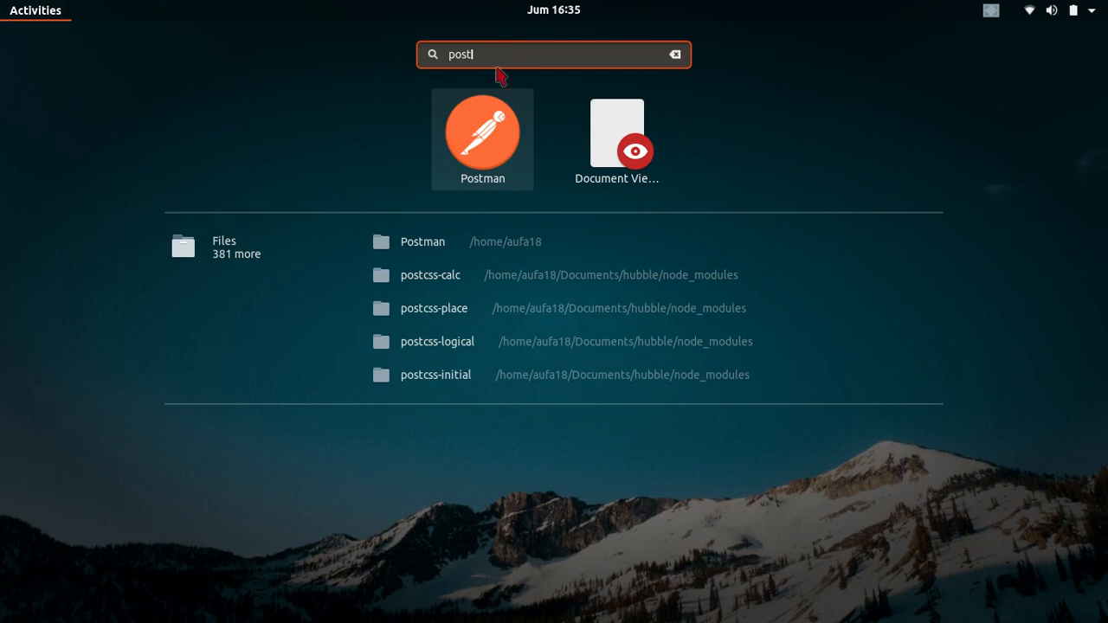
click(482, 144)
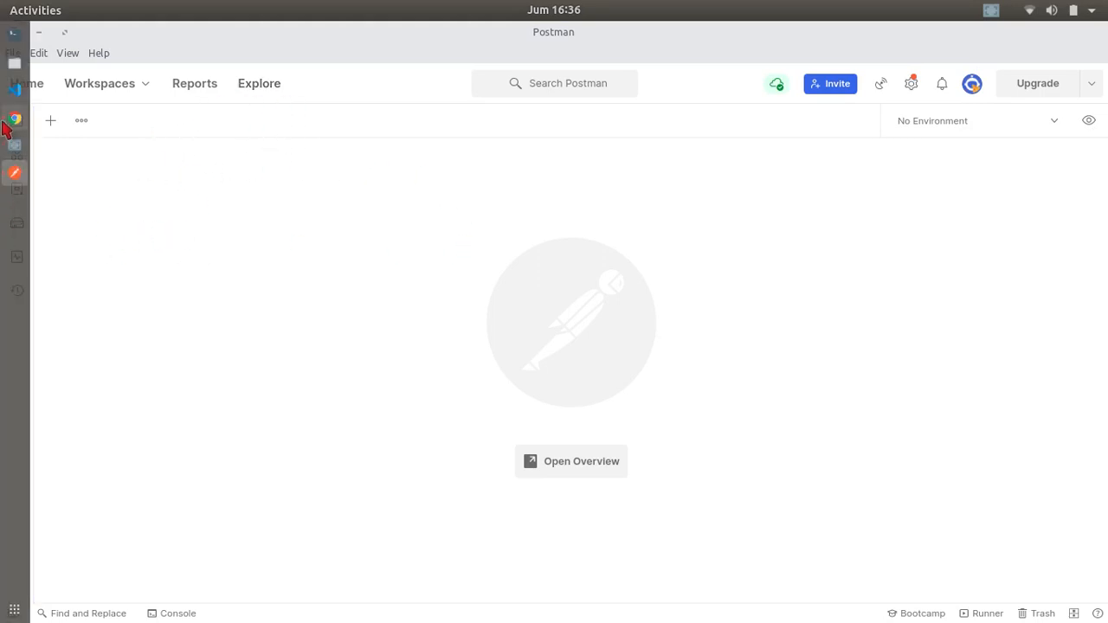
- Switch to Chrome, advance to the Testing API slide and open its users endpoint link
click(15, 116)
click(368, 315)
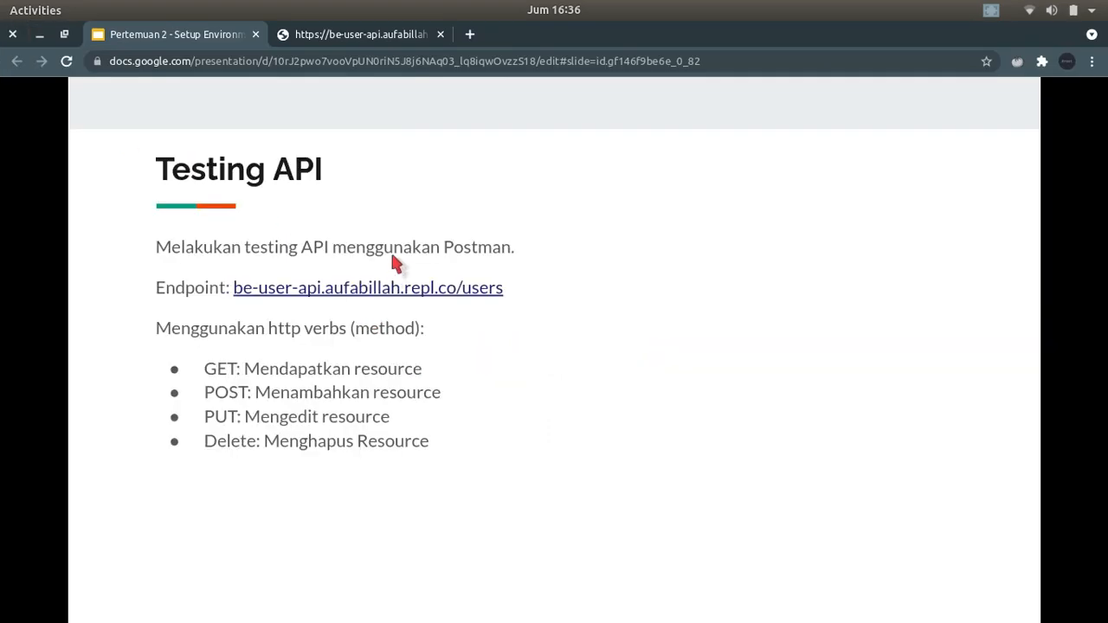
click(316, 294)
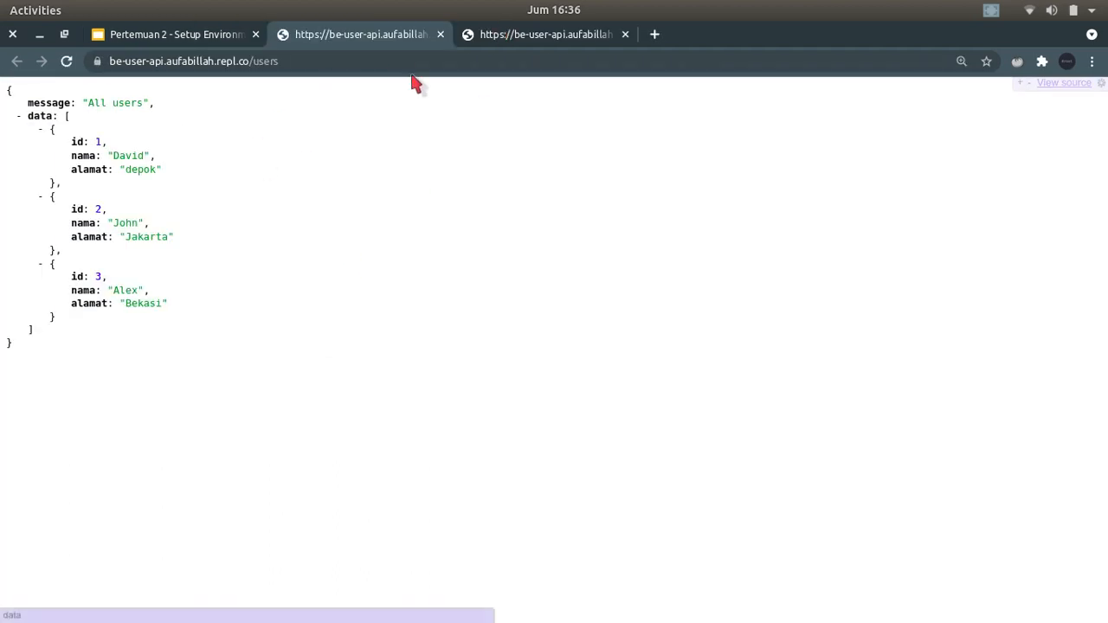
- Compare the two users endpoint tabs and close the duplicate one
click(507, 35)
click(373, 35)
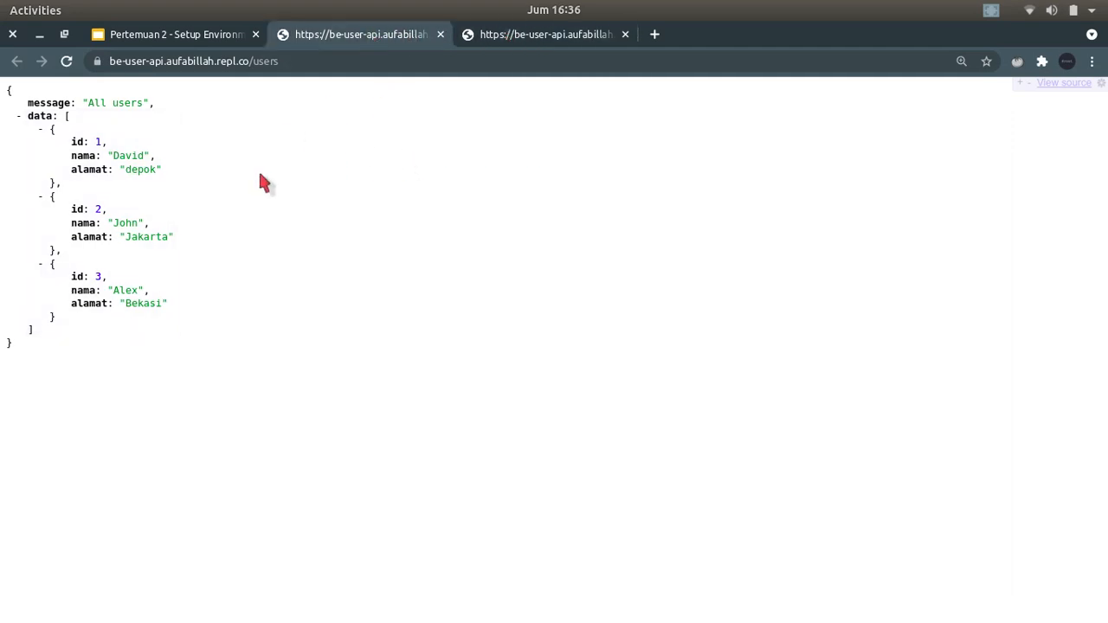
middle_click(512, 34)
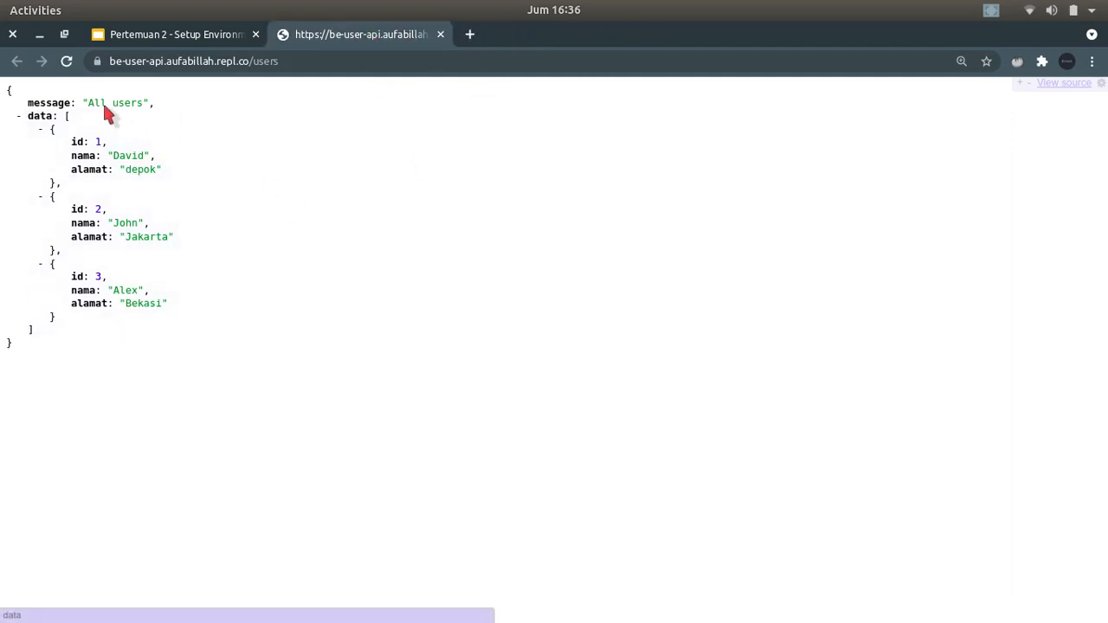
- Review the HTTP methods and endpoint table in the presentation, advancing to the Get All Resource slide
click(246, 35)
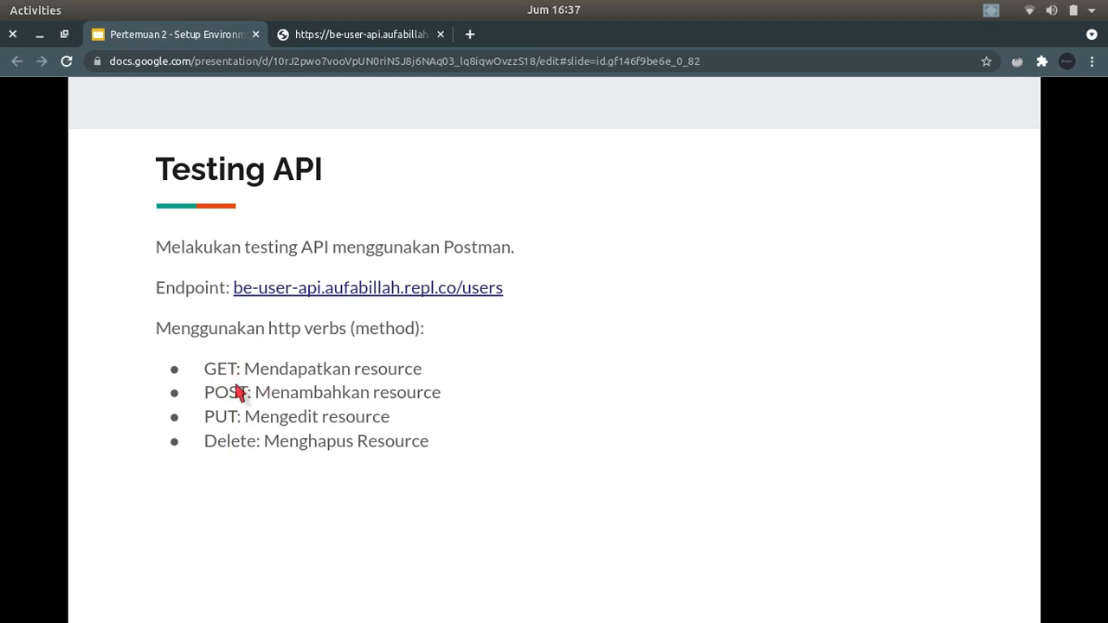
click(359, 35)
click(199, 36)
click(290, 459)
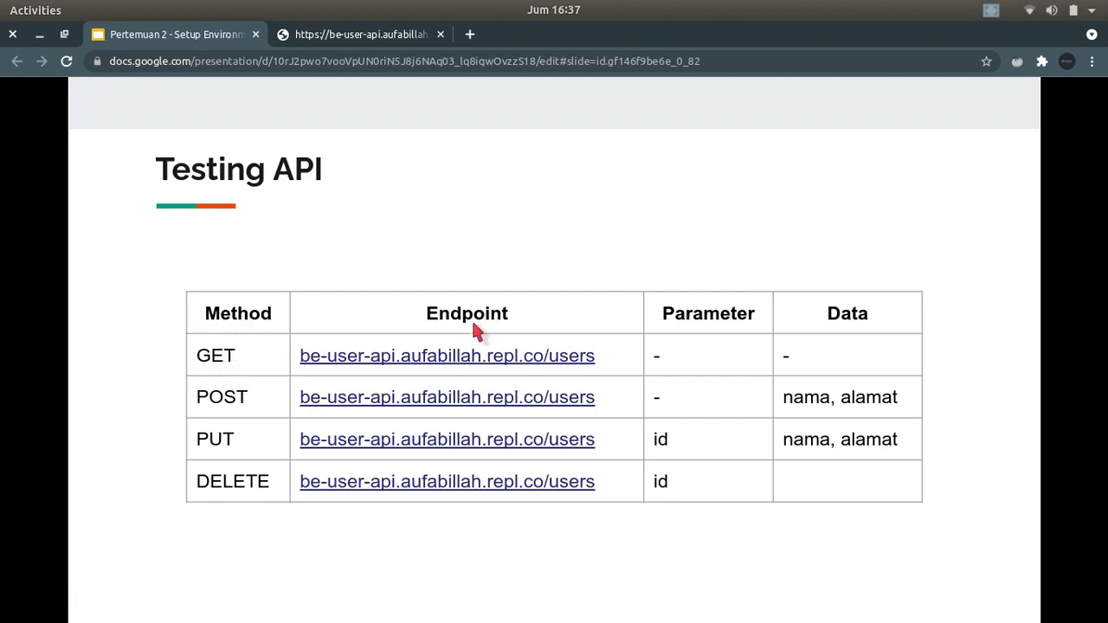
click(734, 330)
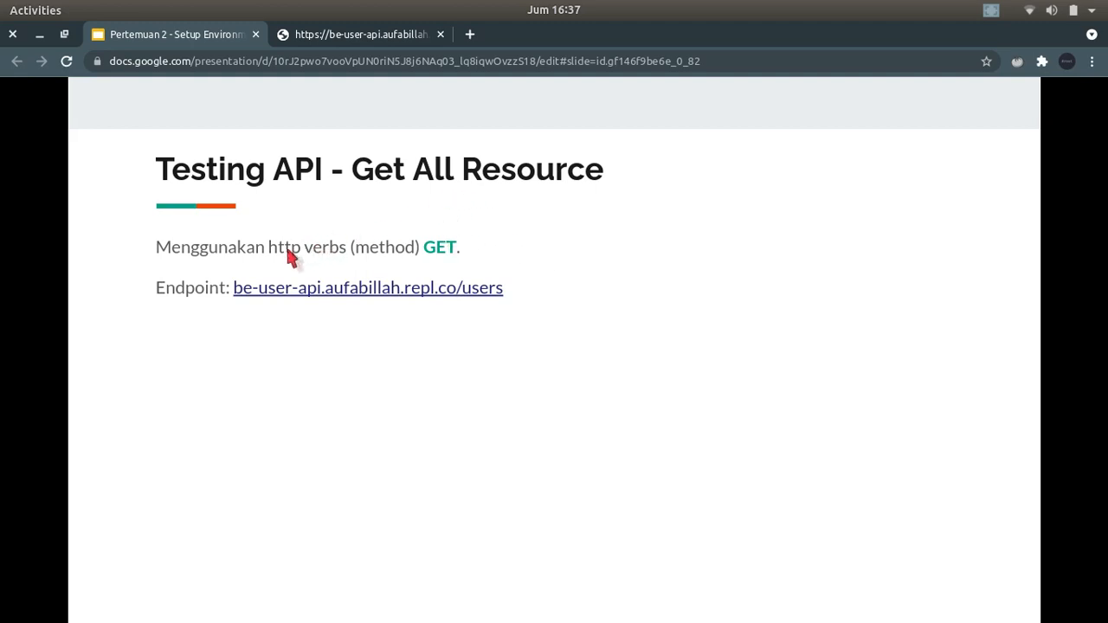
- Open the users endpoint from the Get All Resource slide and copy its full URL
click(378, 291)
click(378, 62)
key(ctrl+c)
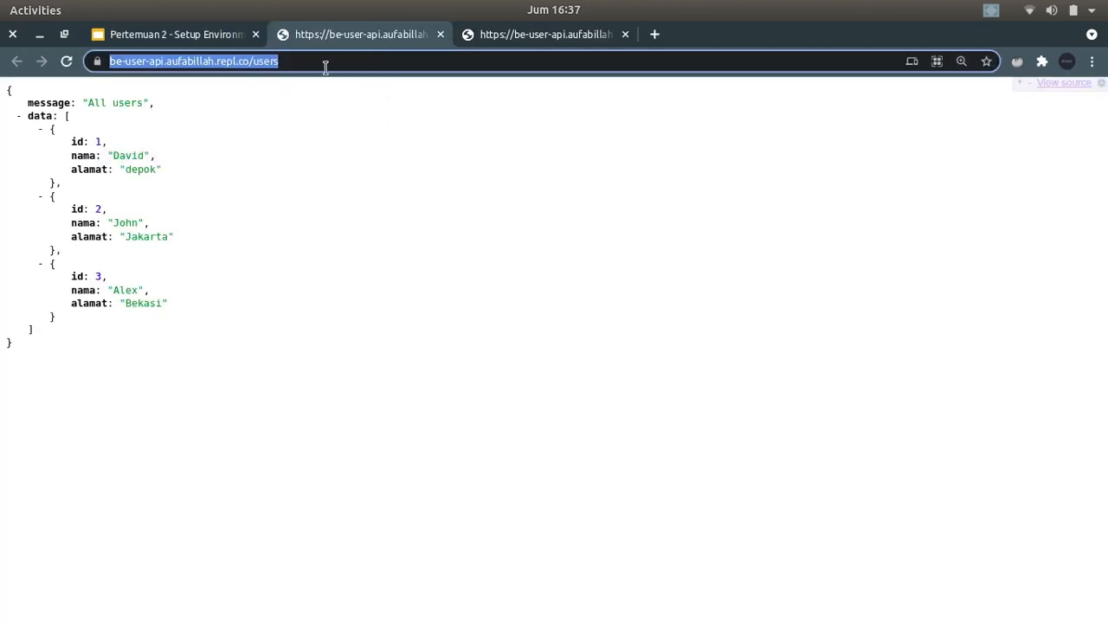
- Return to the presentation and advance to the slide showing the example GET request in Postman
key(alt+Tab)
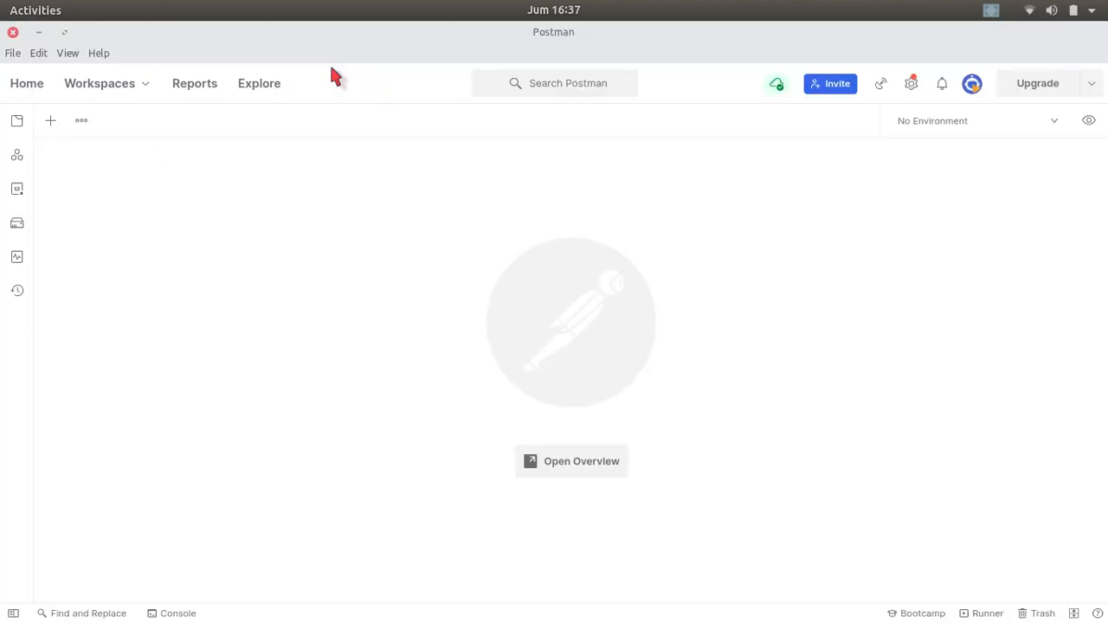
key(alt+Tab)
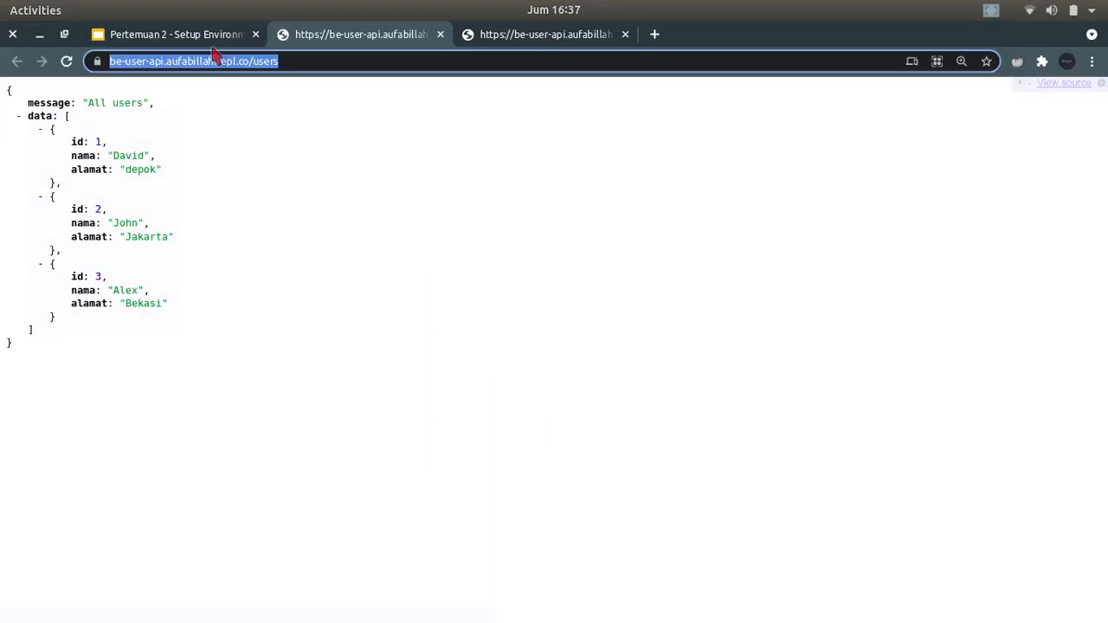
click(212, 34)
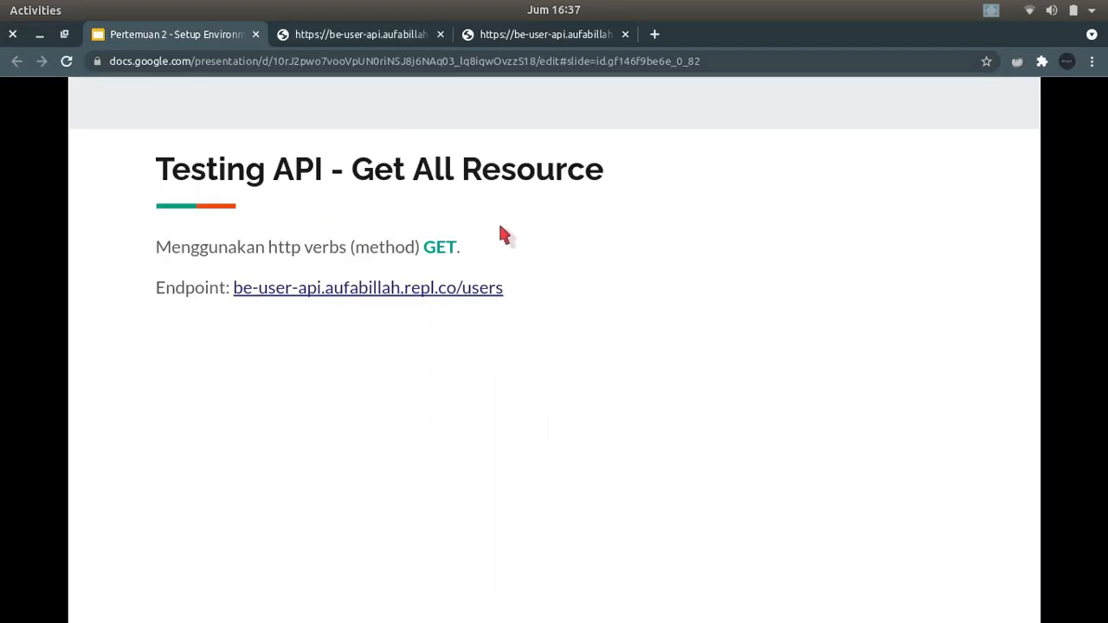
key(Right)
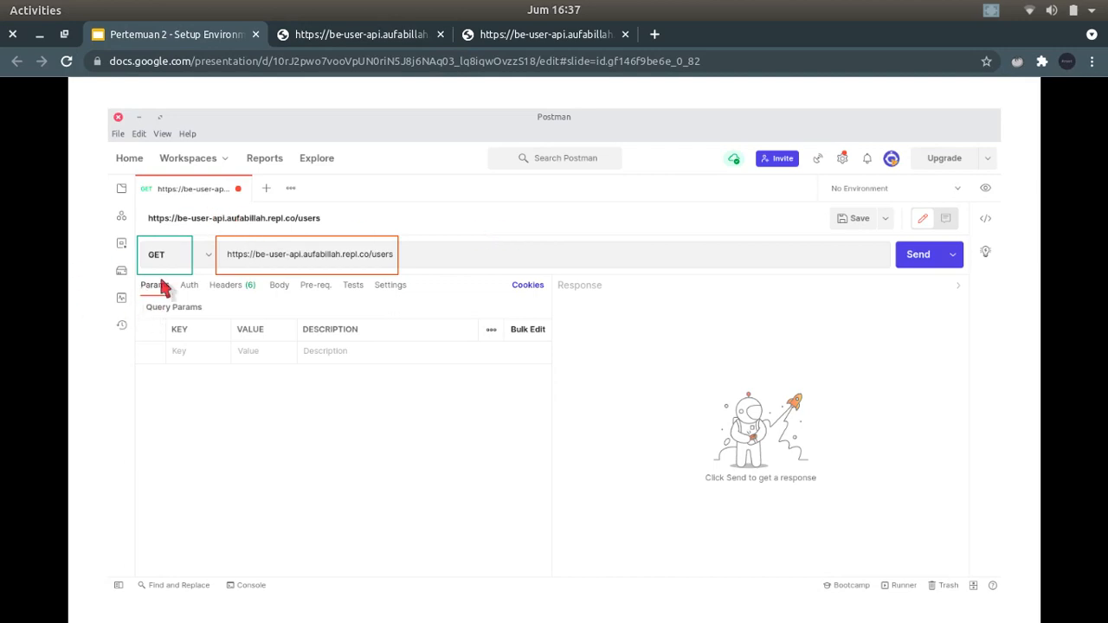
- Switch to Postman and create a new request that uses the GET method
key(alt+Tab)
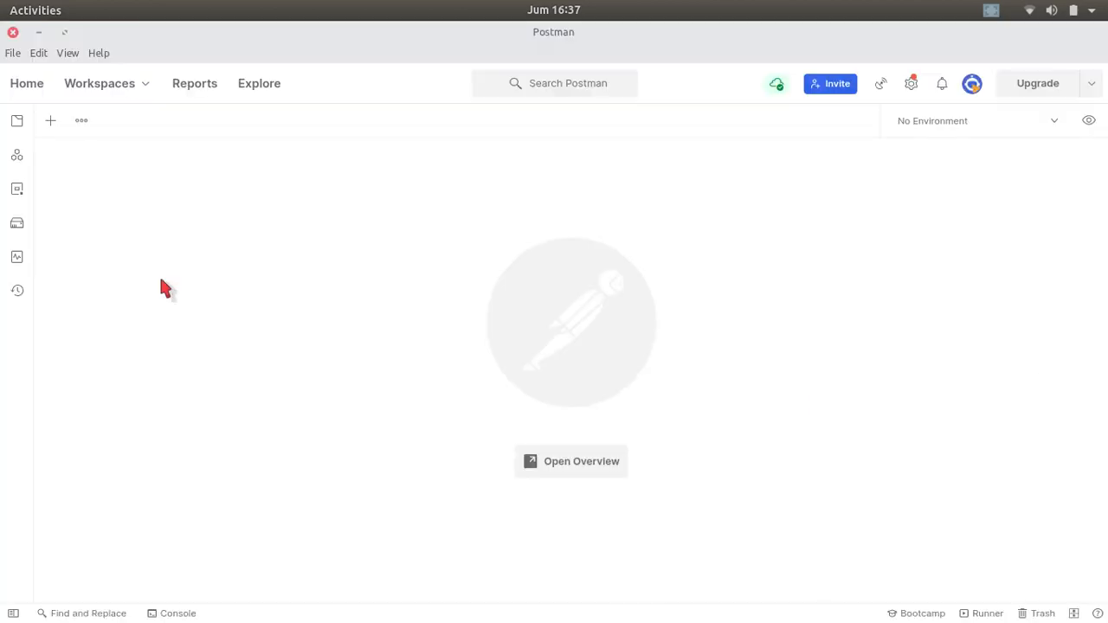
click(50, 123)
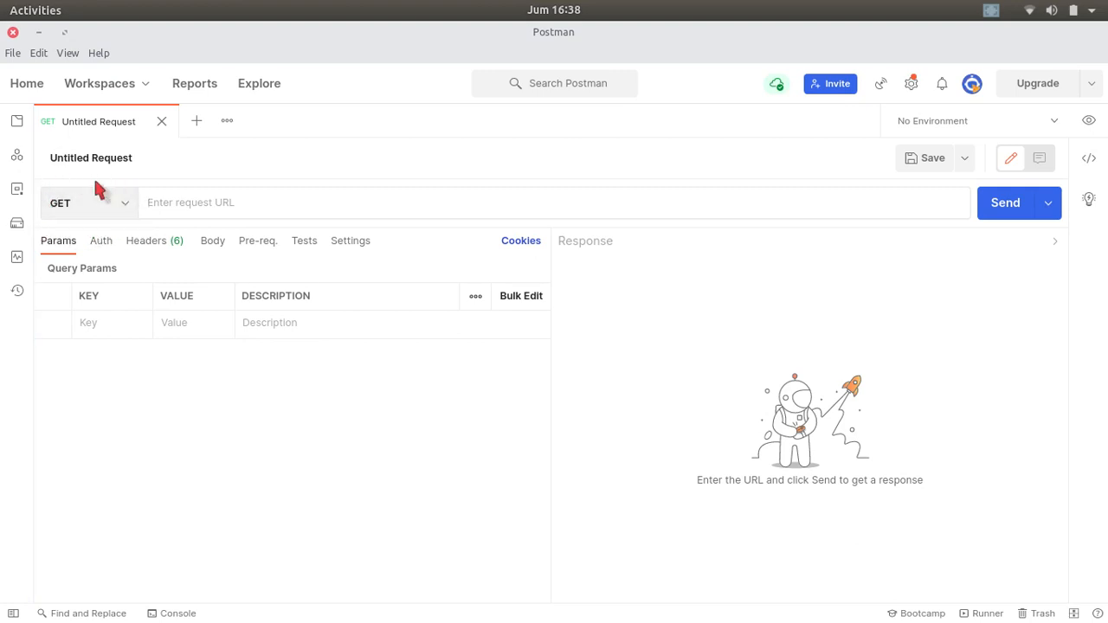
click(124, 208)
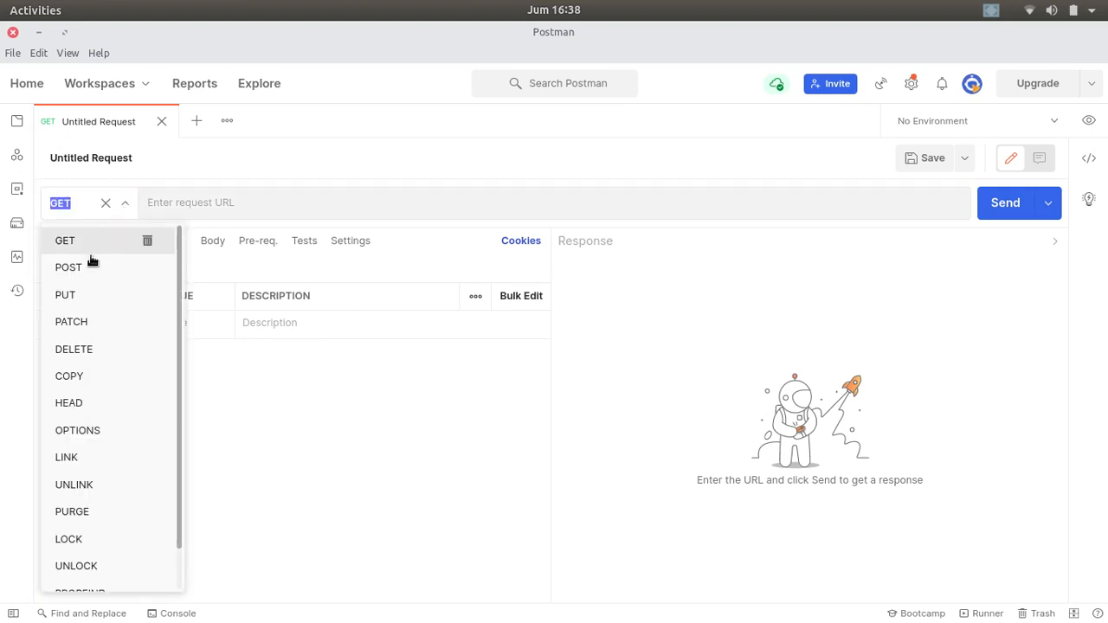
scroll(95, 312, down, 1)
scroll(93, 321, up, 1)
click(76, 244)
- Paste the copied users endpoint URL as the request address and send the request
click(226, 205)
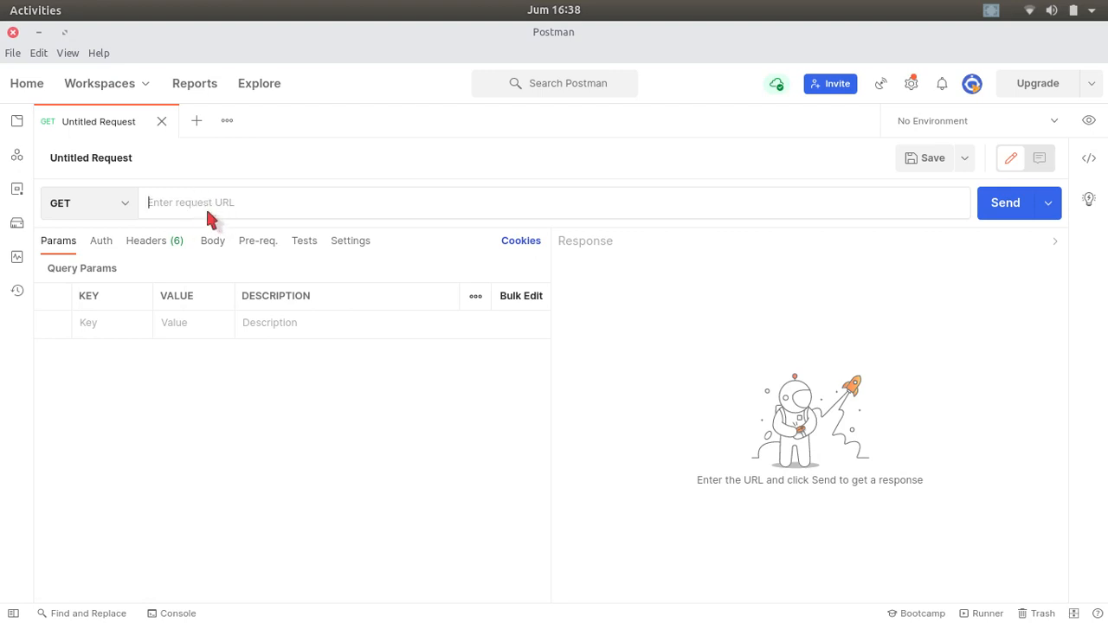
key(ctrl+v)
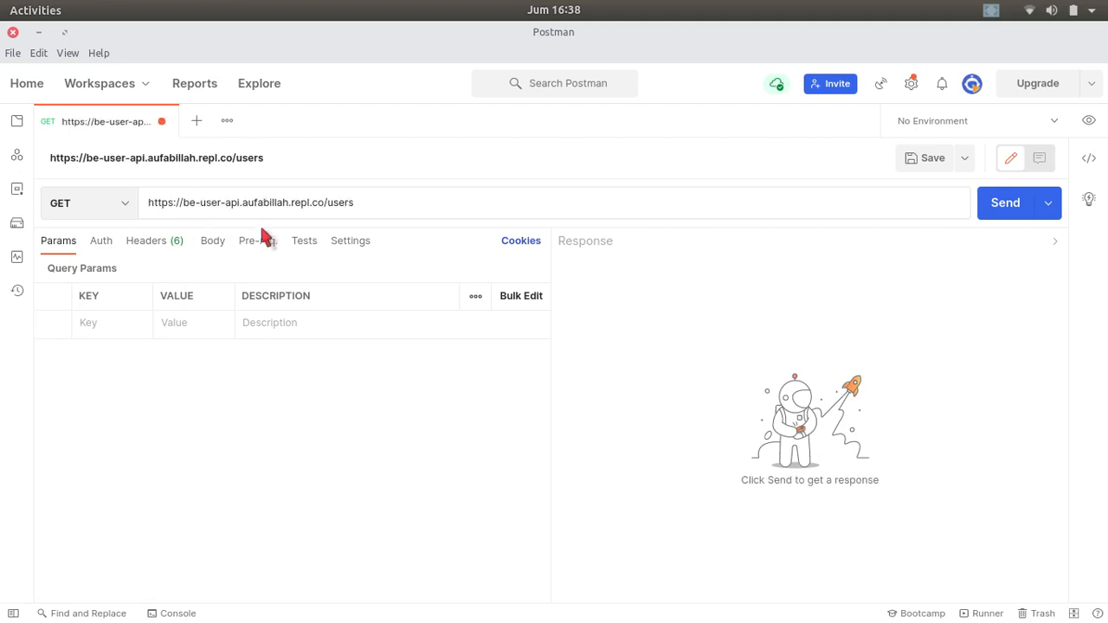
click(292, 435)
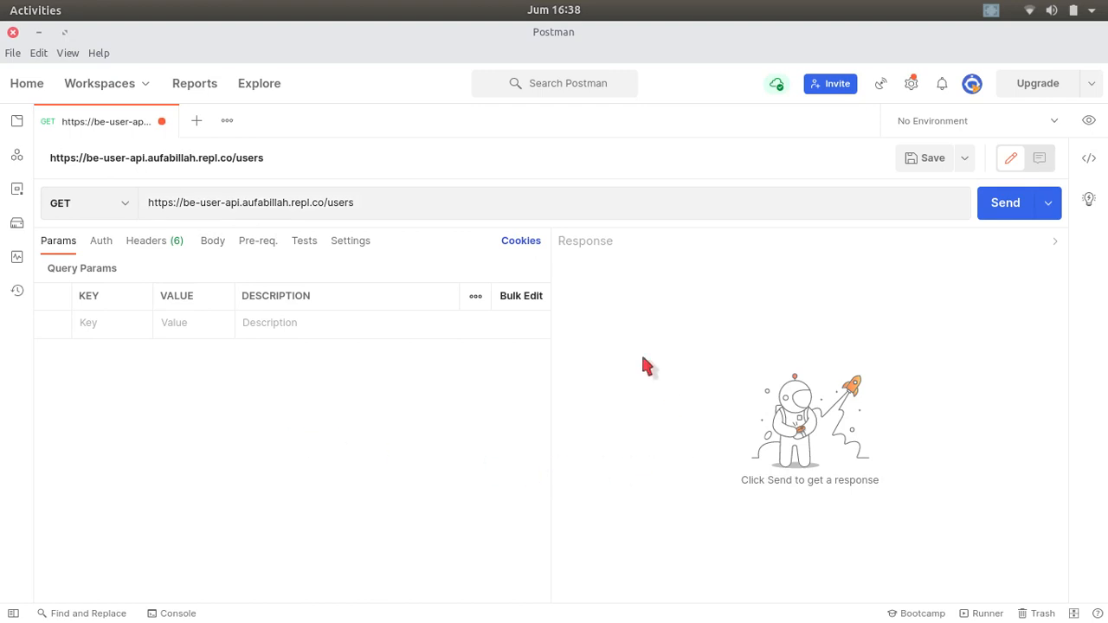
click(381, 203)
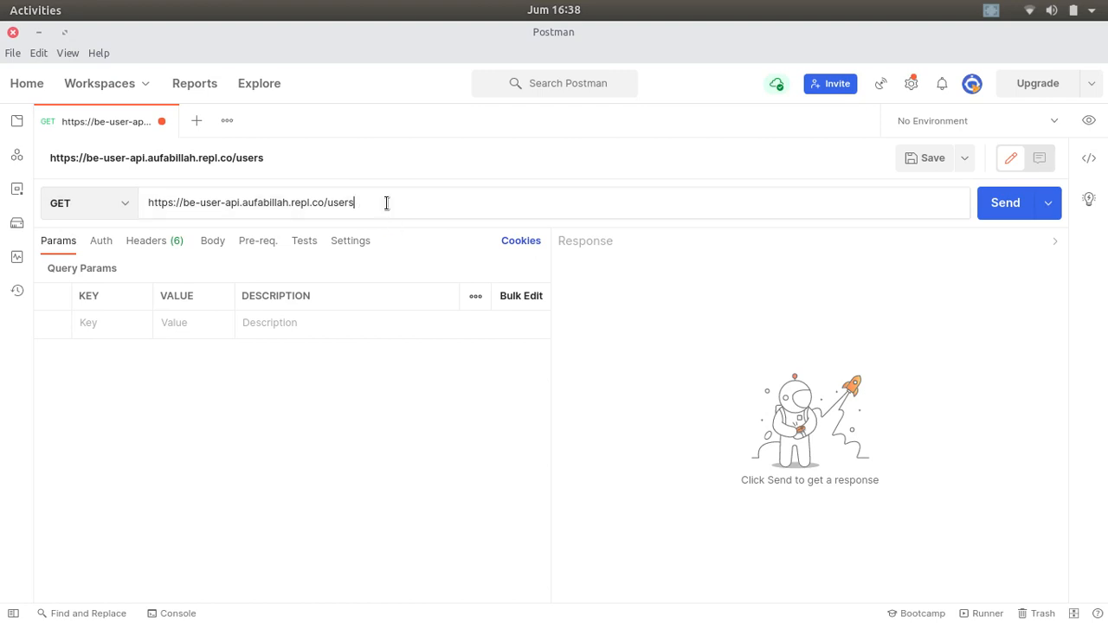
click(1003, 204)
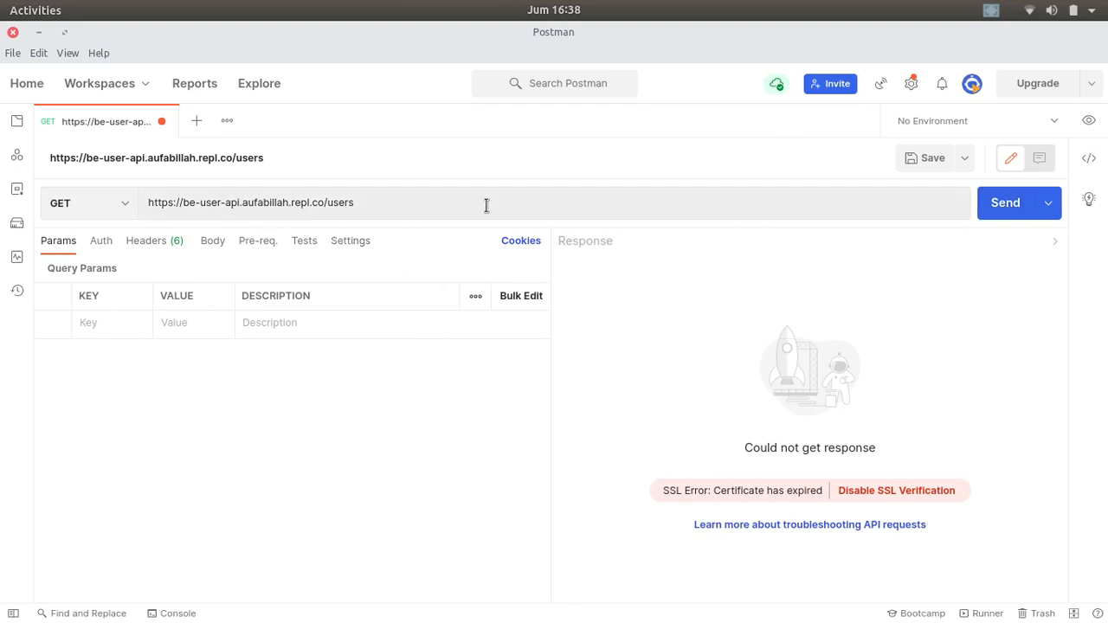
- Reload the users endpoint in the browser to check it, and resend the GET request in Postman
key(alt+Tab)
click(373, 40)
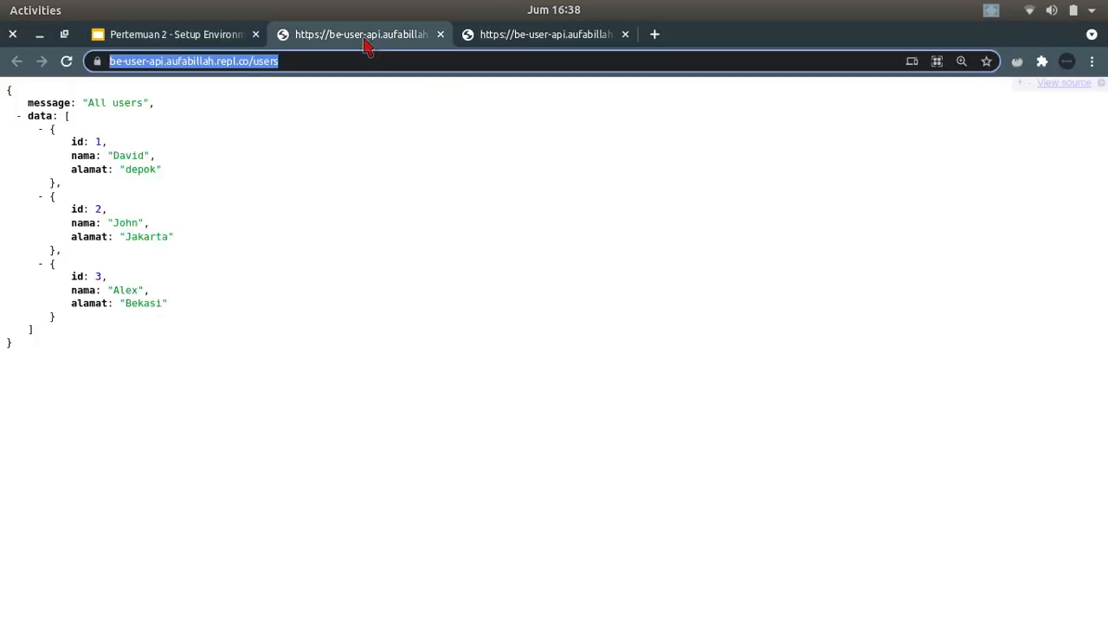
key(Return)
key(alt+Tab)
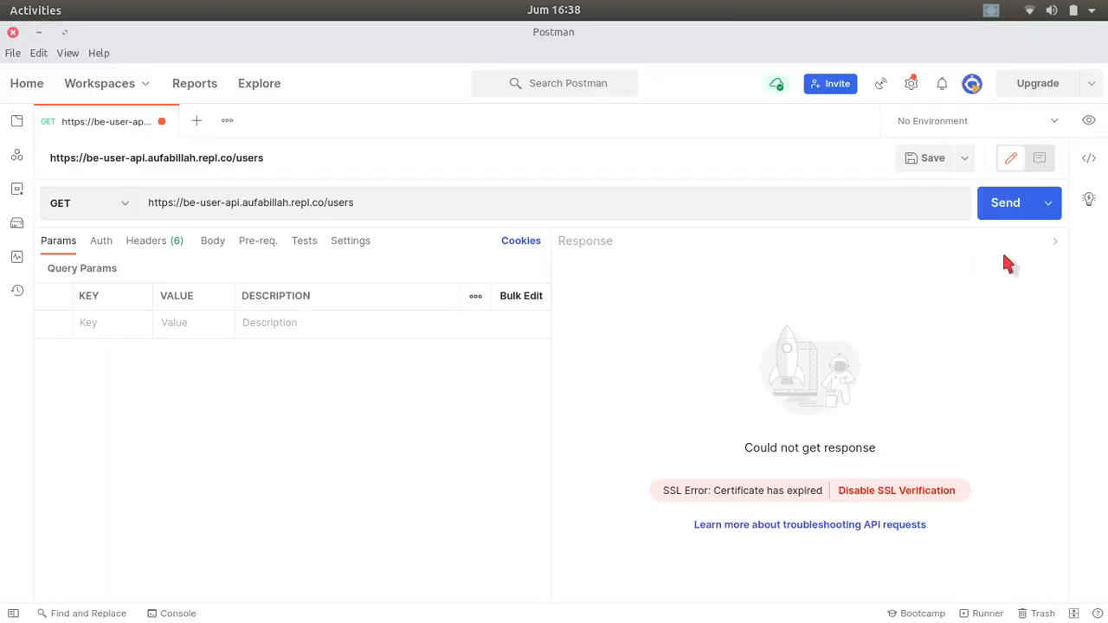
click(989, 204)
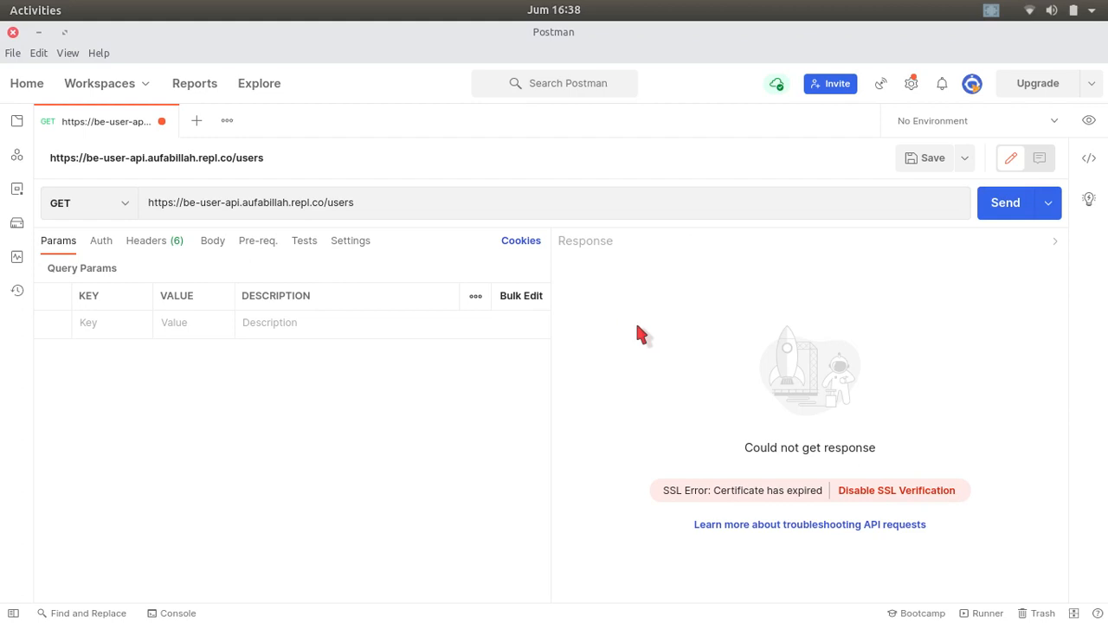
key(alt+Tab)
key(alt+Tab)
- Disable SSL verification, dismiss the notification, and resend the GET request for all users
click(890, 491)
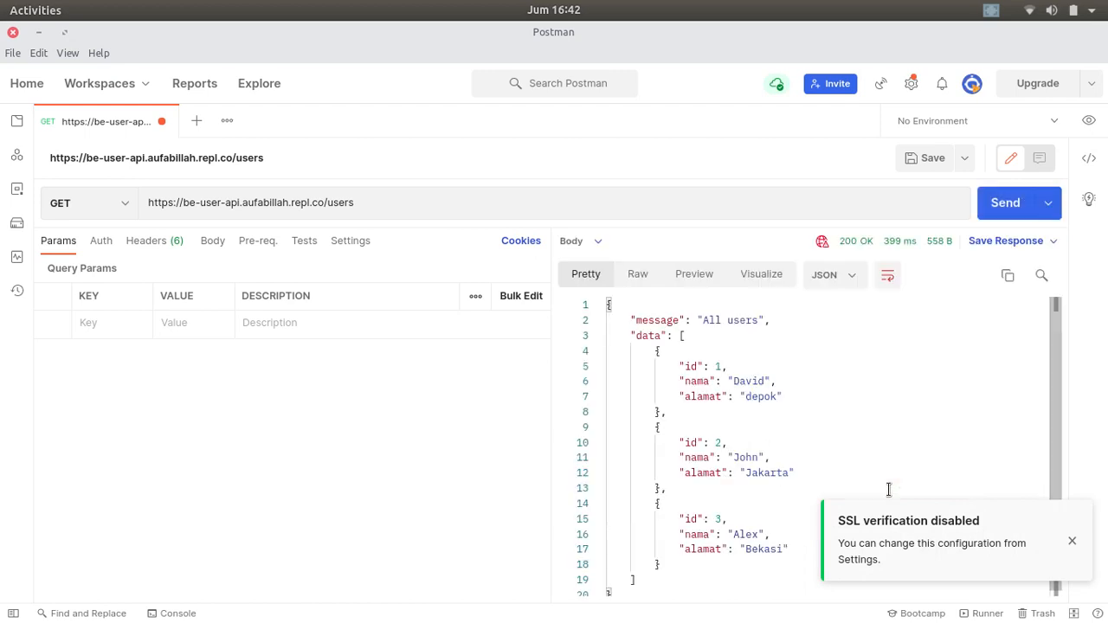
click(1071, 540)
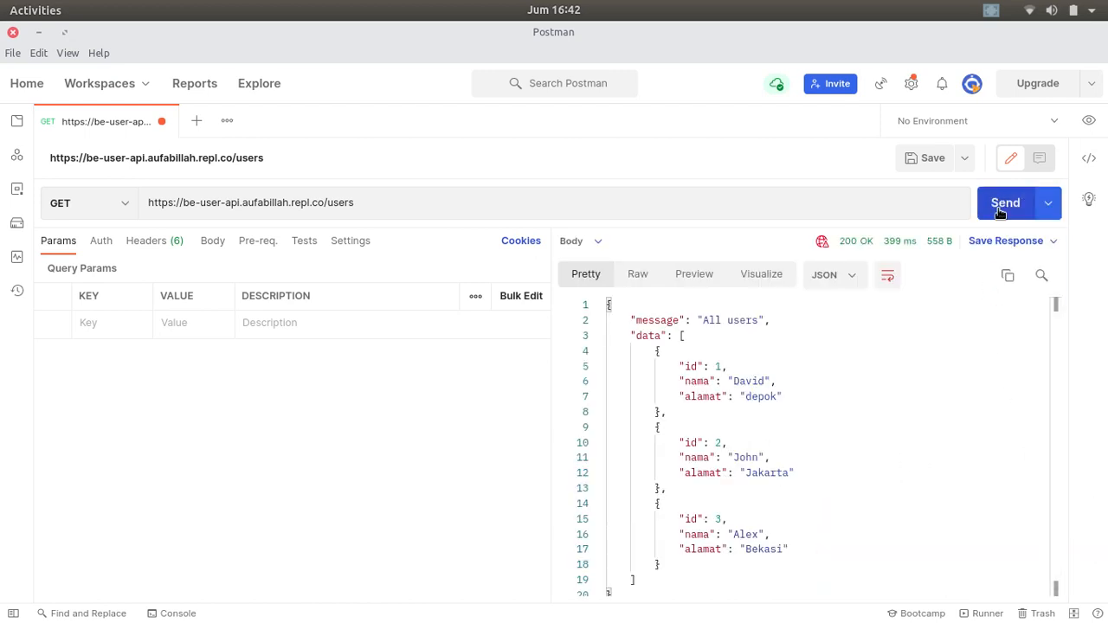
click(399, 208)
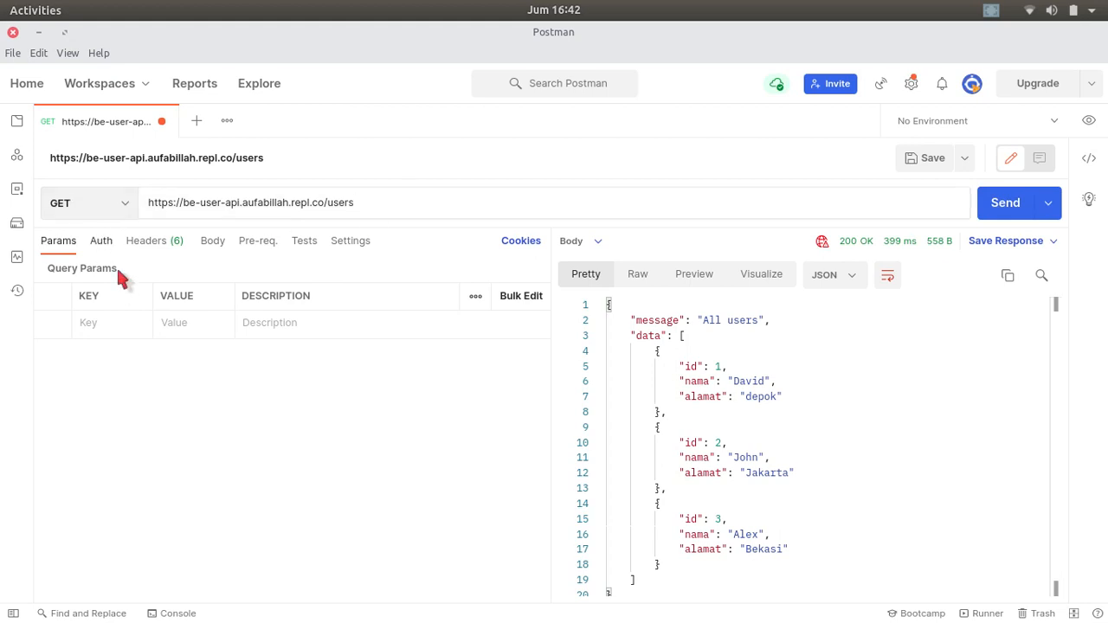
click(1001, 211)
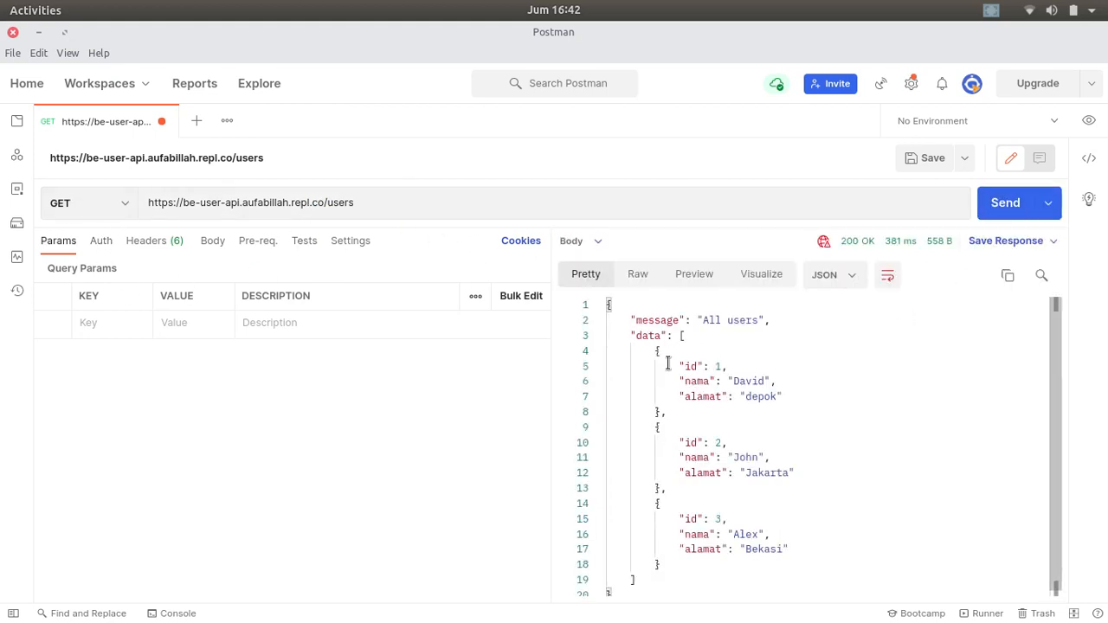
- Examine the JSON response as a whole, including its message text and the data array
click(654, 320)
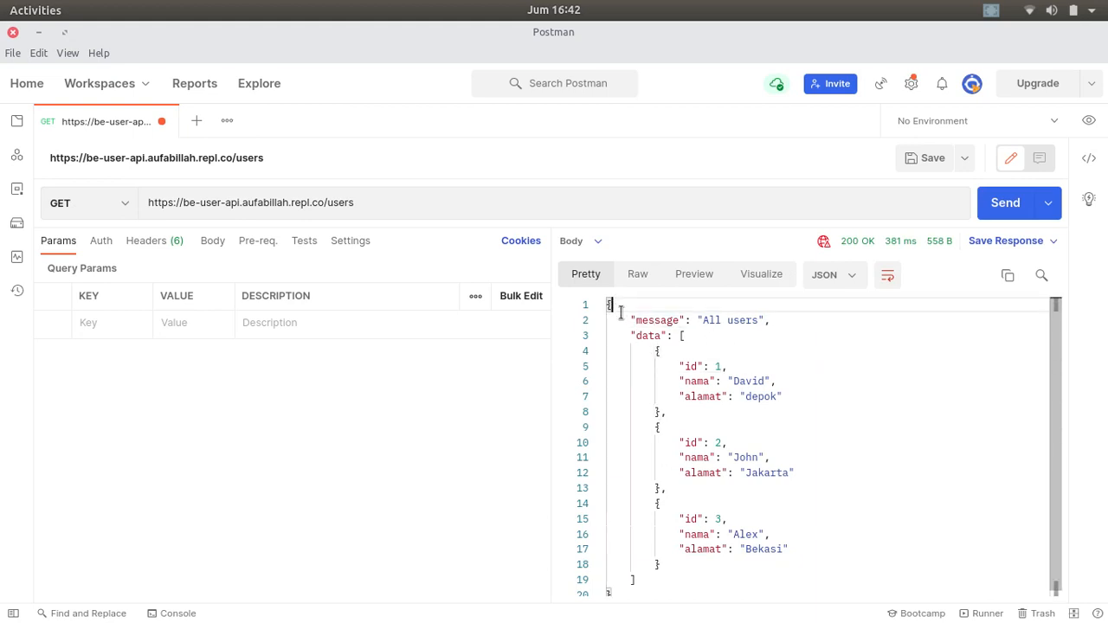
drag(609, 304, 794, 583)
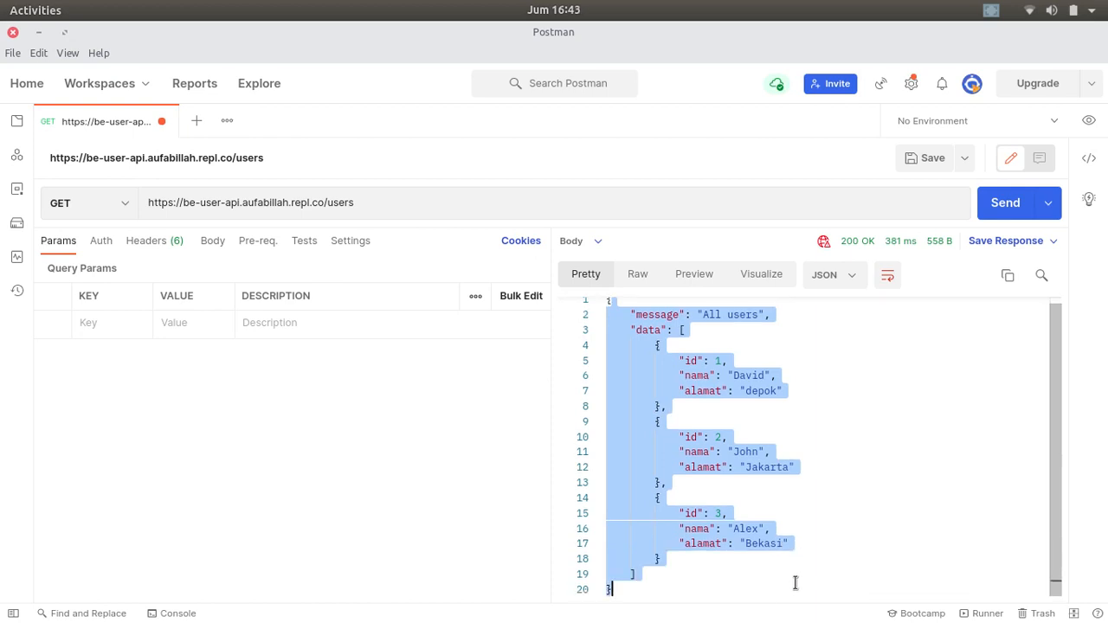
double_click(658, 321)
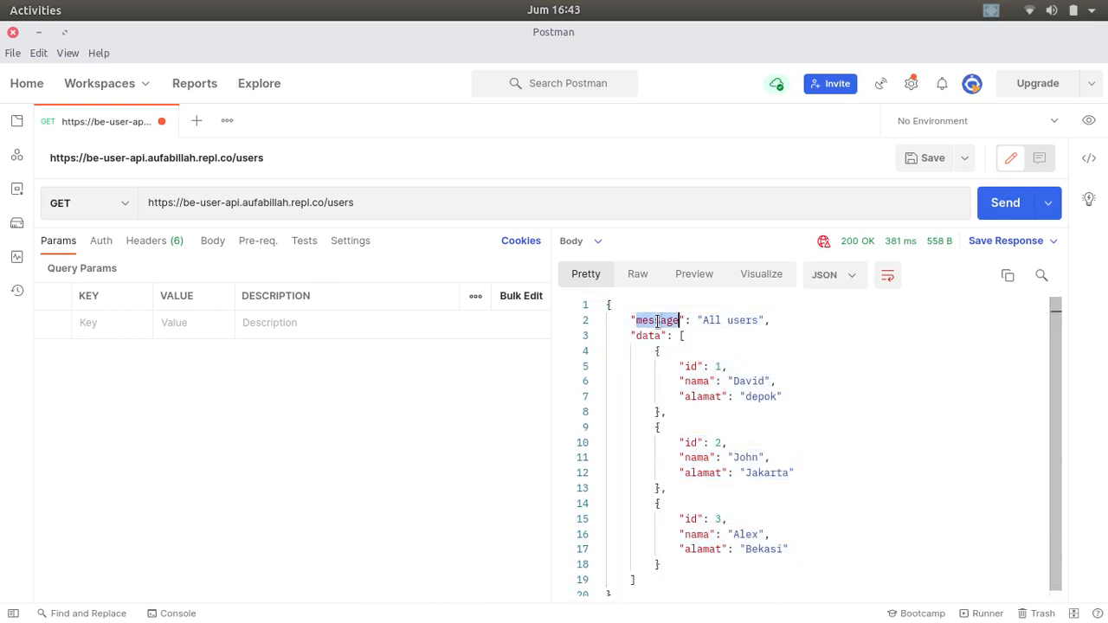
double_click(712, 320)
double_click(741, 320)
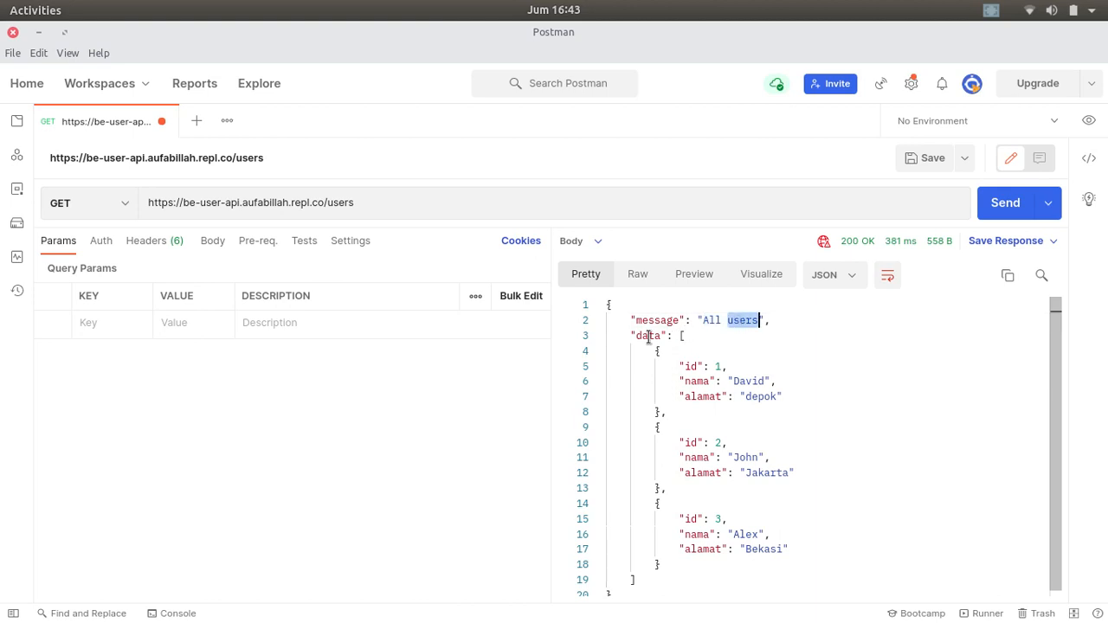
double_click(648, 337)
drag(680, 336, 676, 578)
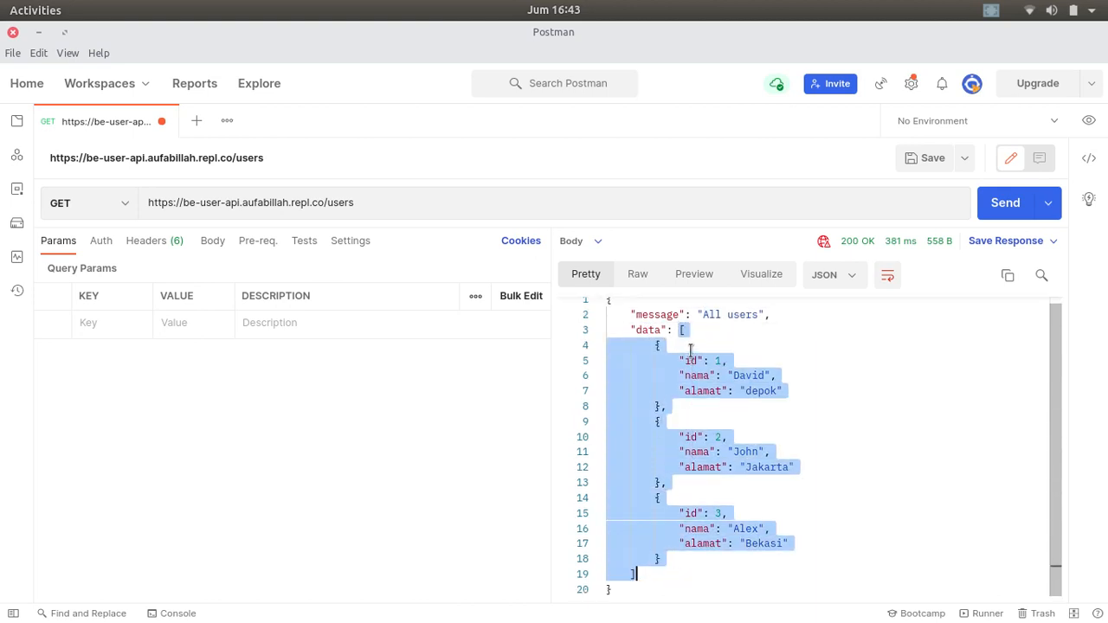
- Examine the individual user objects in the data array and their id, nama and alamat fields
drag(656, 346, 709, 403)
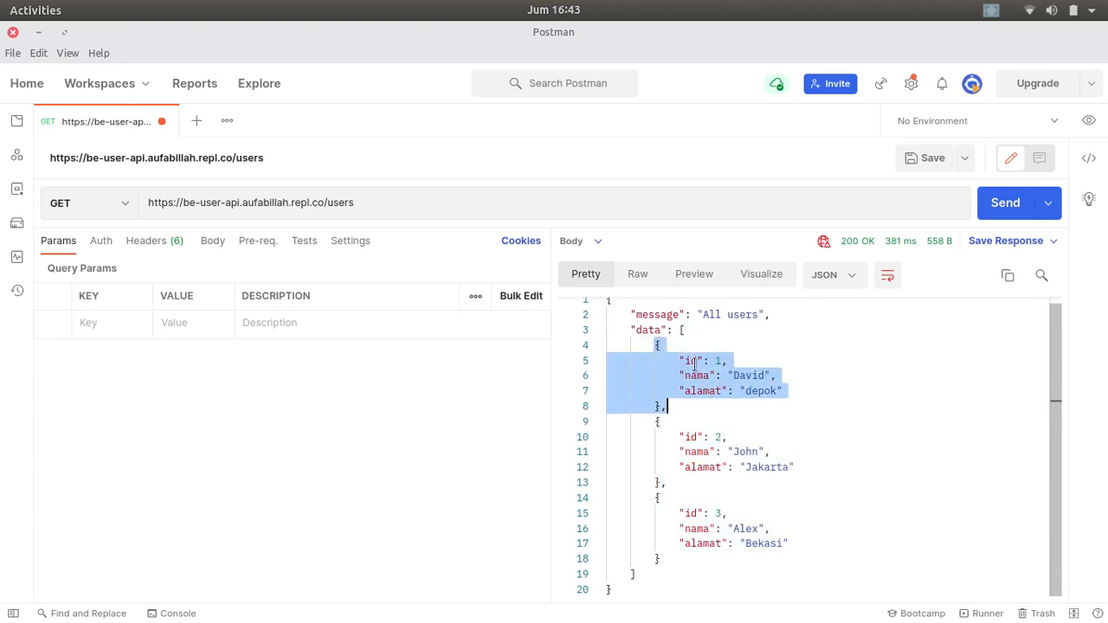
click(694, 364)
double_click(719, 360)
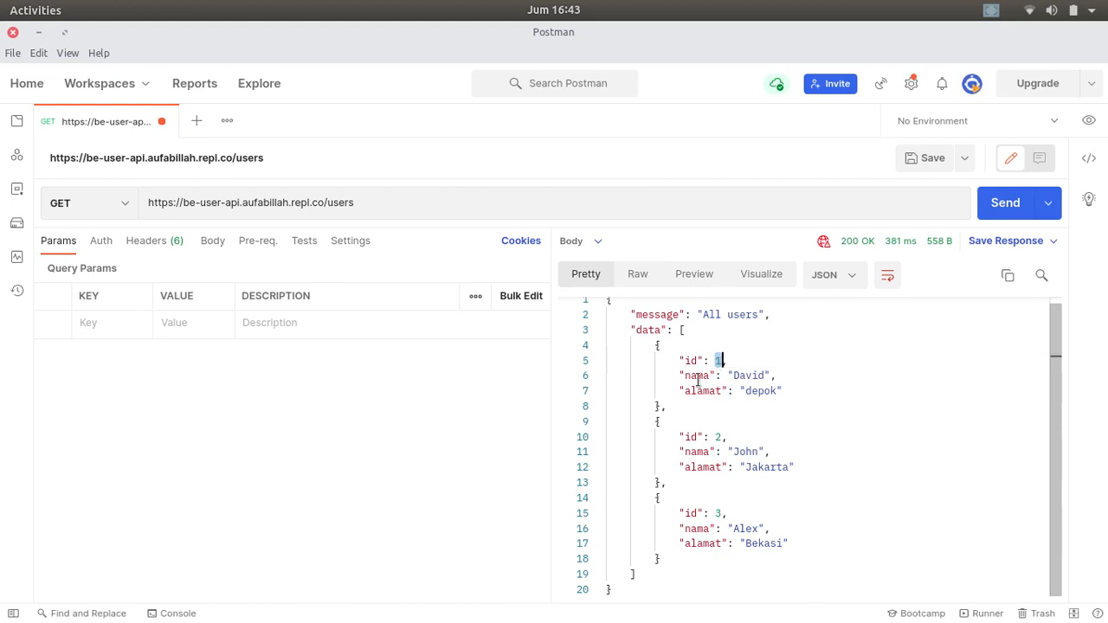
double_click(697, 375)
double_click(702, 390)
double_click(761, 390)
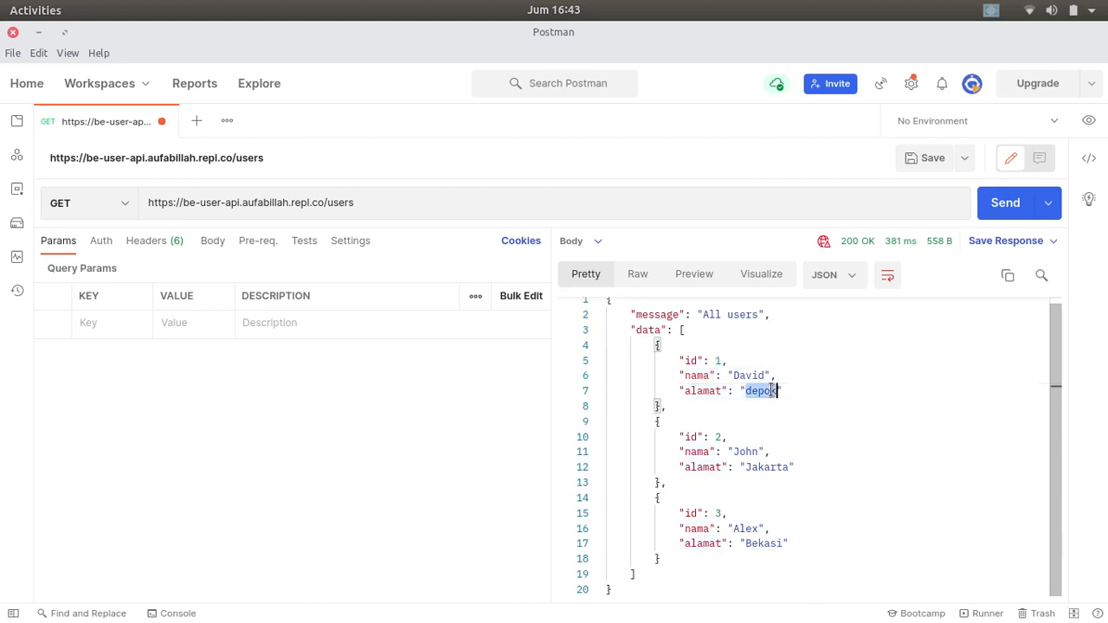
double_click(697, 451)
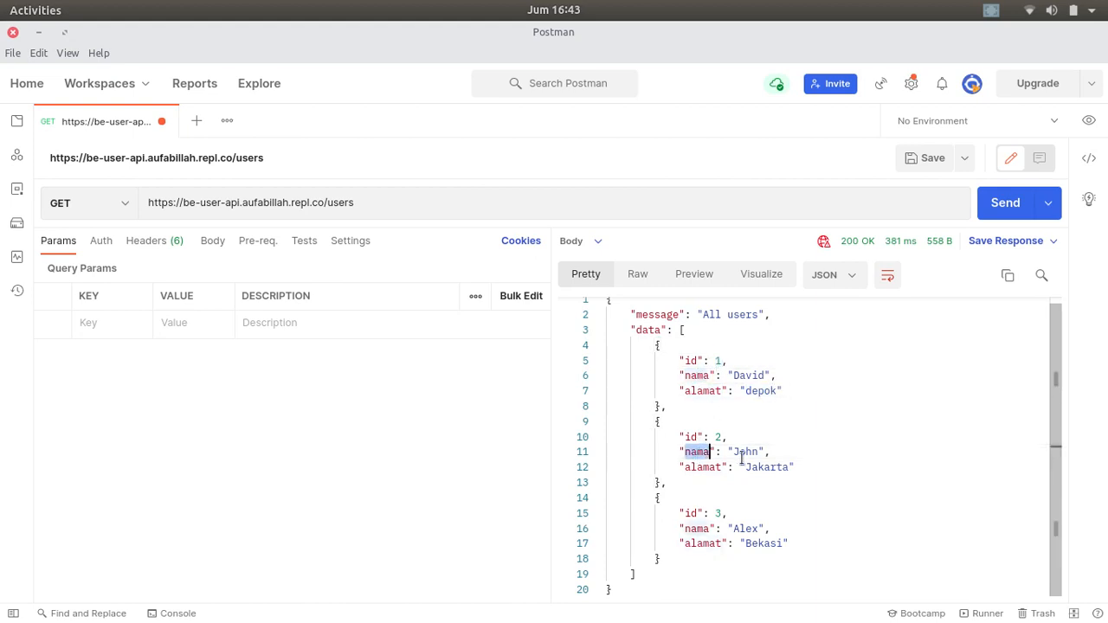
double_click(691, 513)
double_click(691, 530)
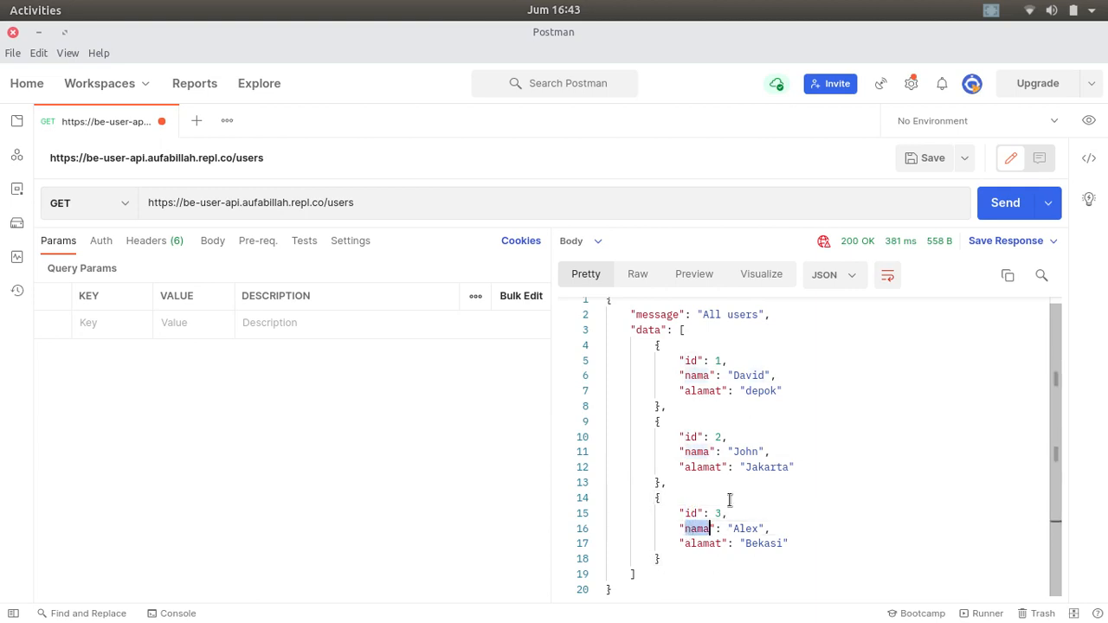
scroll(727, 465, up, 1)
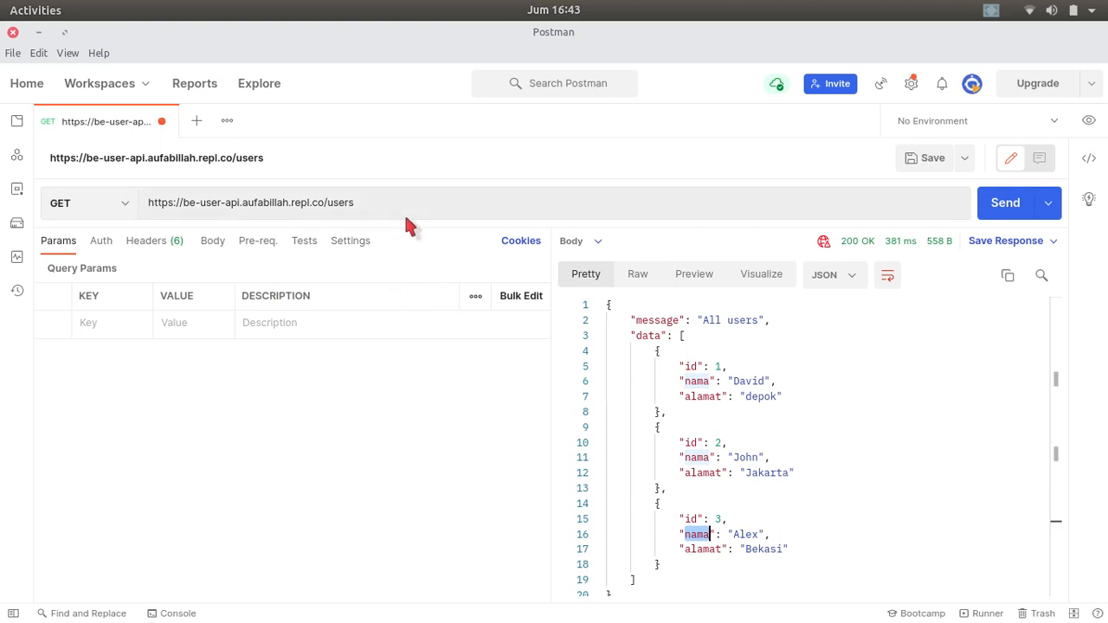
- Switch to the browser presentation and advance it to the Get Detail Resource slide
key(alt+Tab)
click(180, 40)
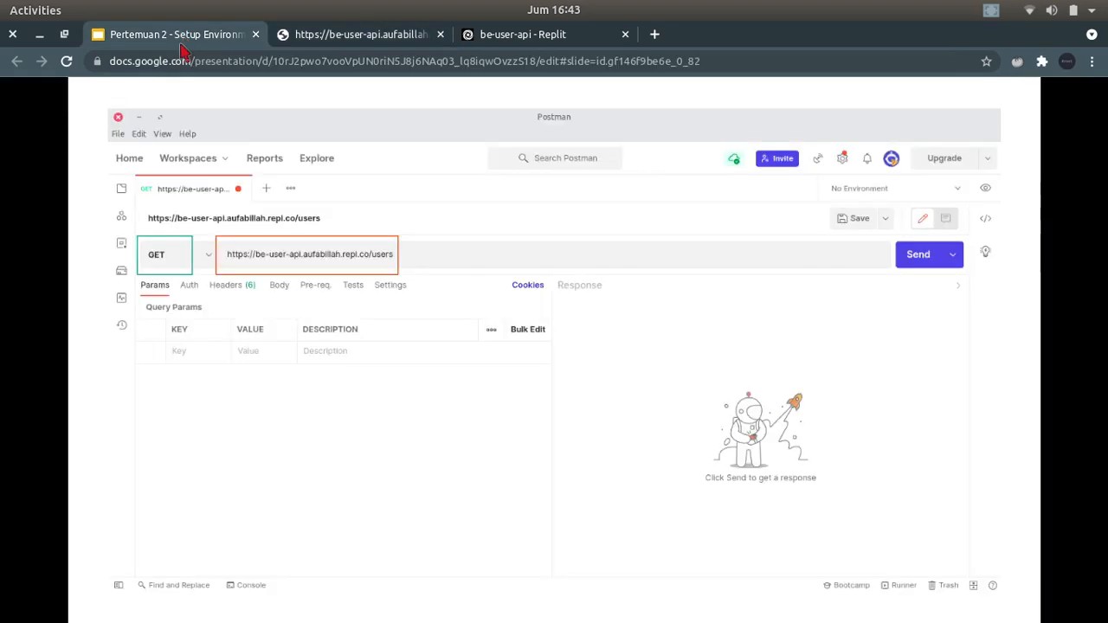
click(401, 306)
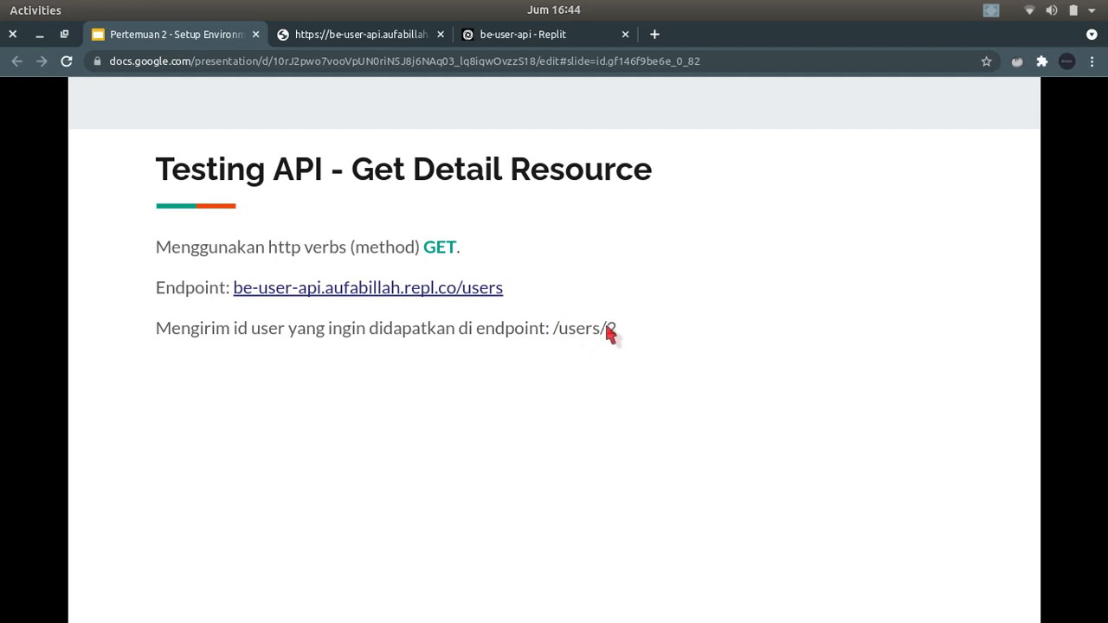
- Return to Postman and highlight the id value of the third user in the response
key(alt+Tab)
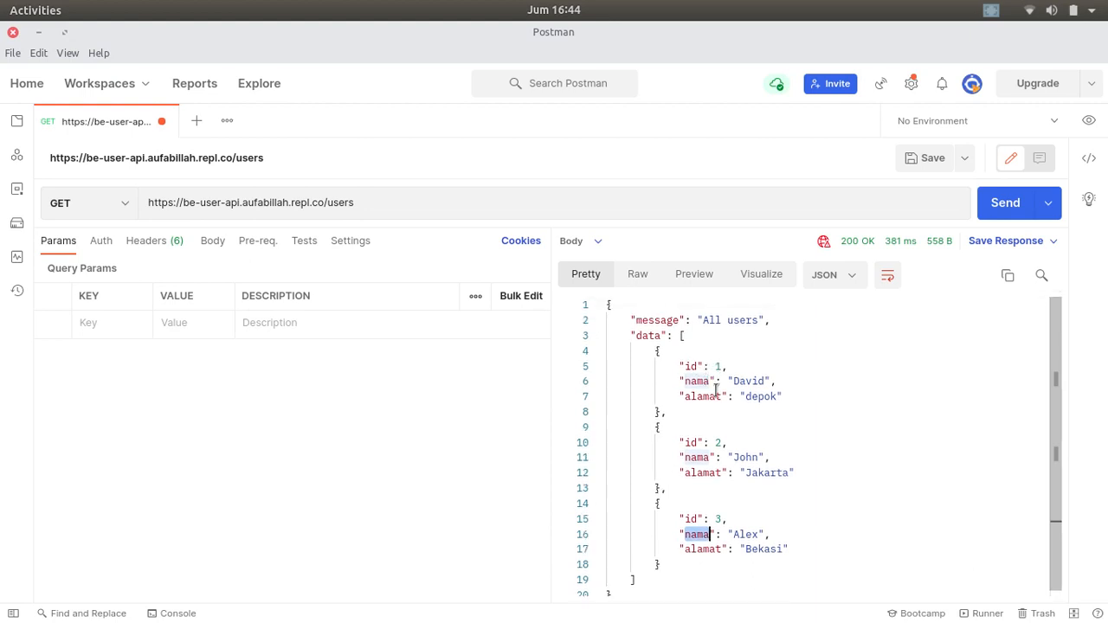
click(720, 519)
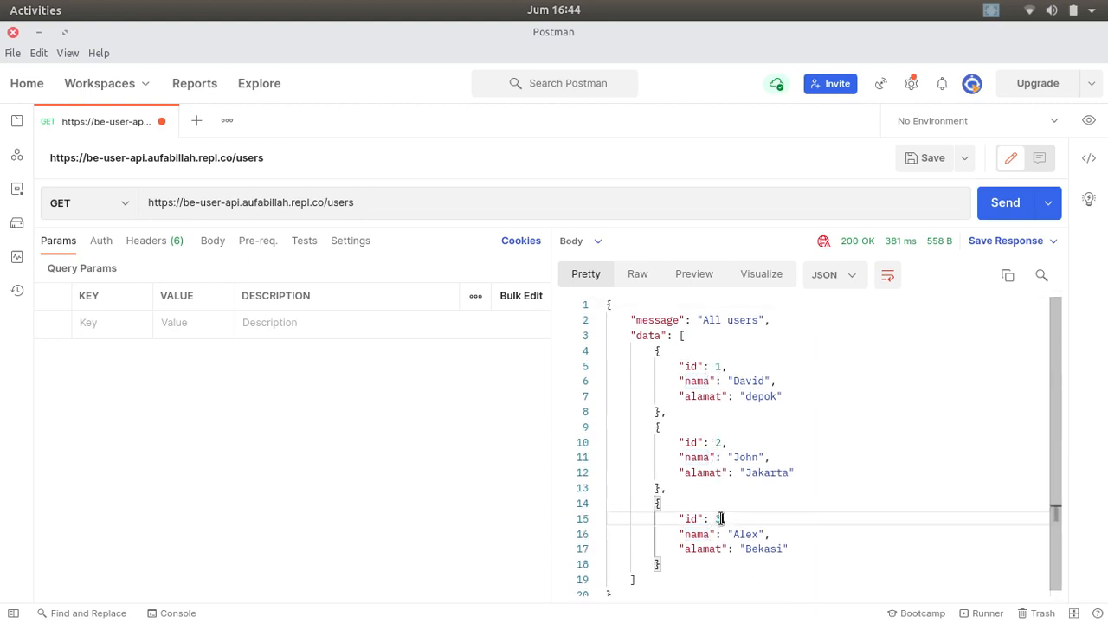
drag(721, 518, 715, 519)
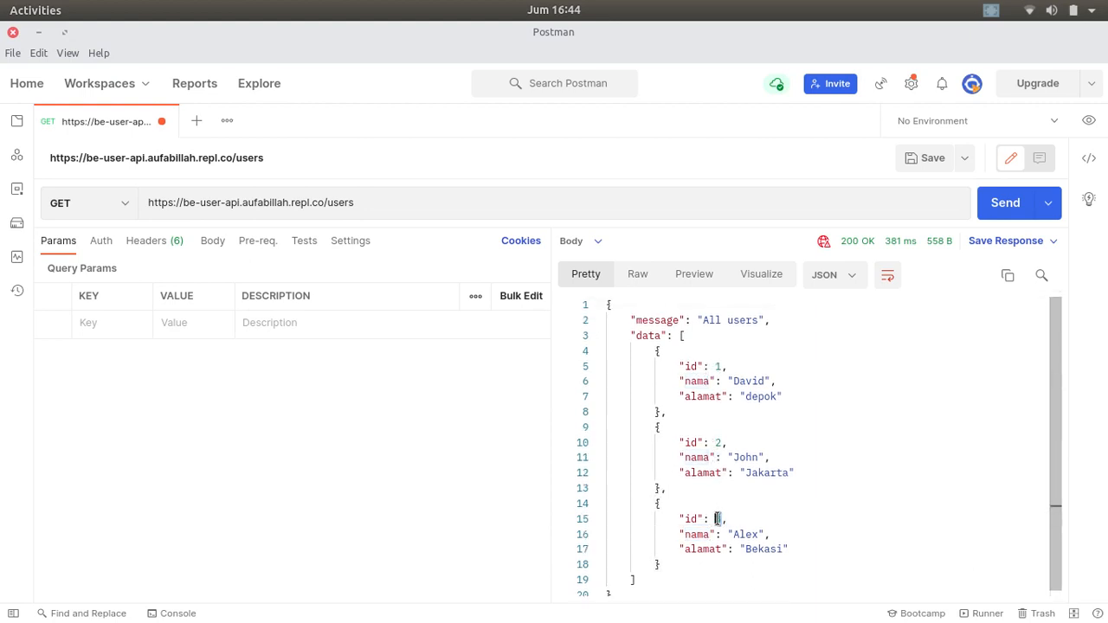
- Copy the current request's full URL and paste it as the address of a new GET request
click(308, 201)
key(ctrl+a)
key(ctrl+c)
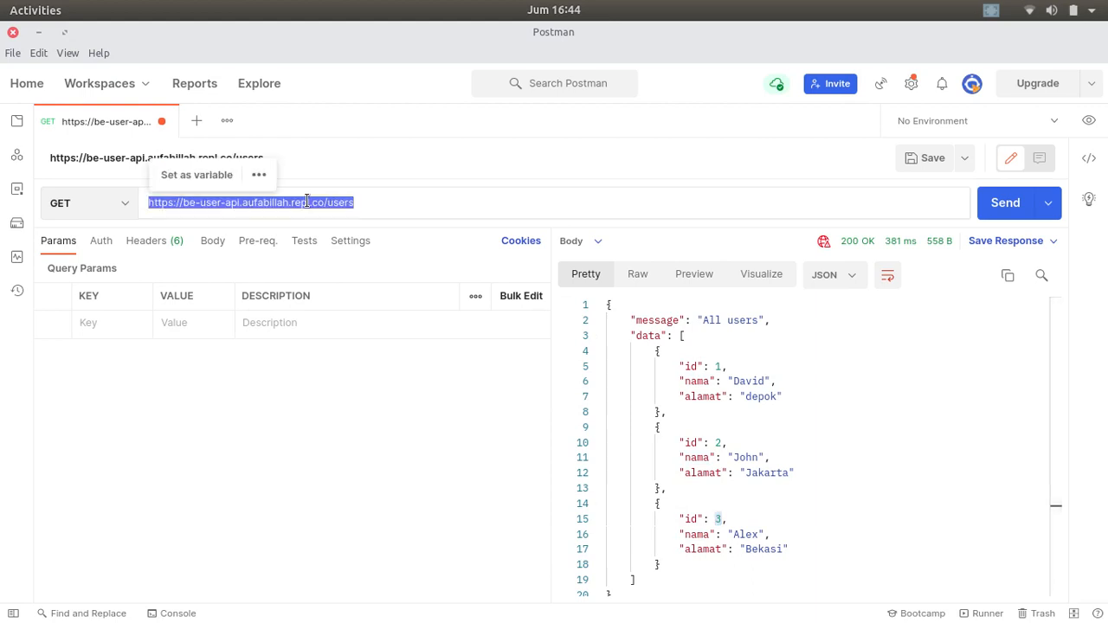
click(286, 481)
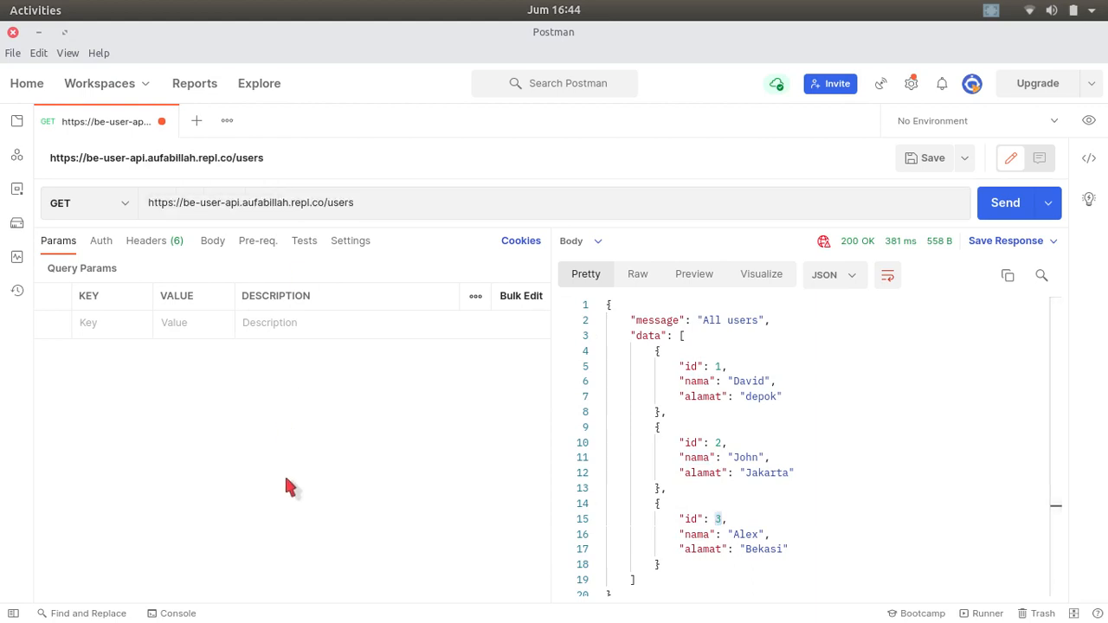
click(196, 124)
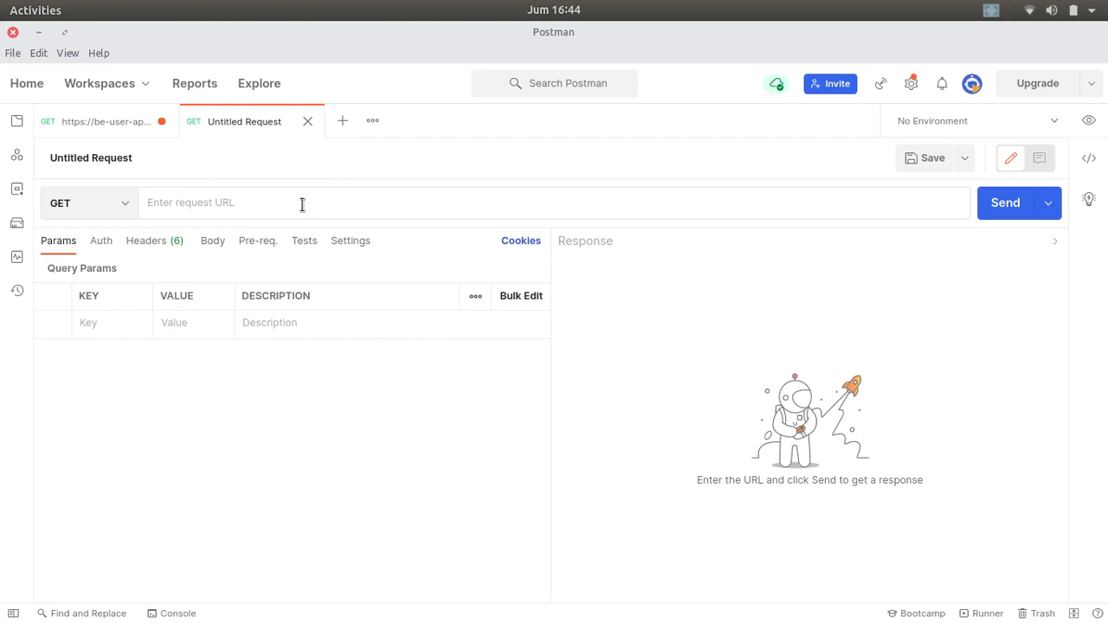
key(ctrl+v)
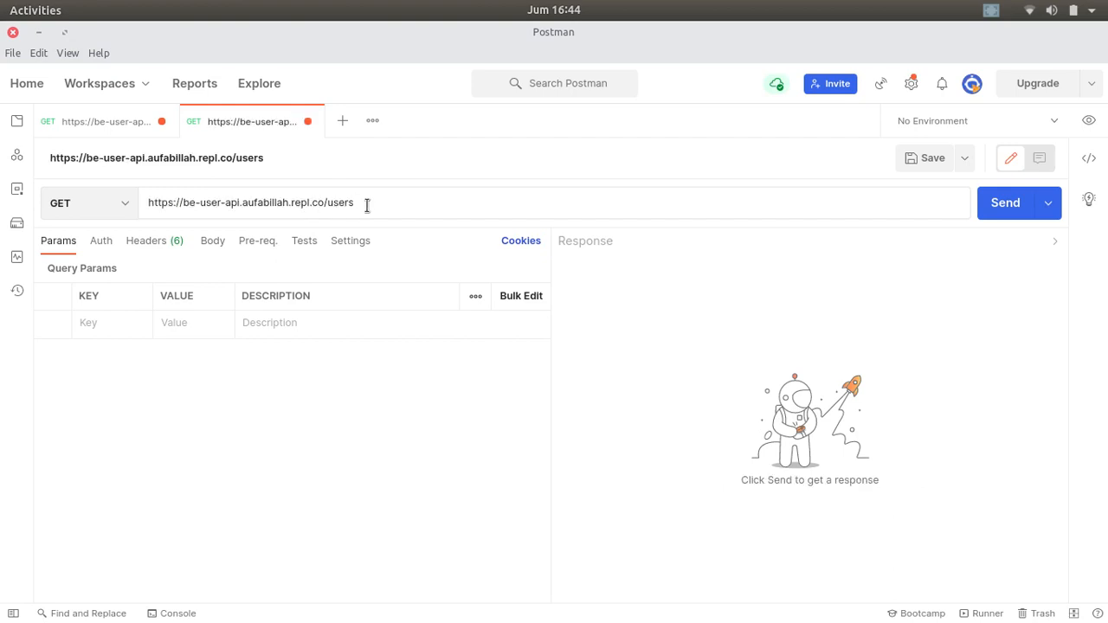
- Keep the new request's method as GET, extend its URL to end in /users/2, and send it
click(112, 205)
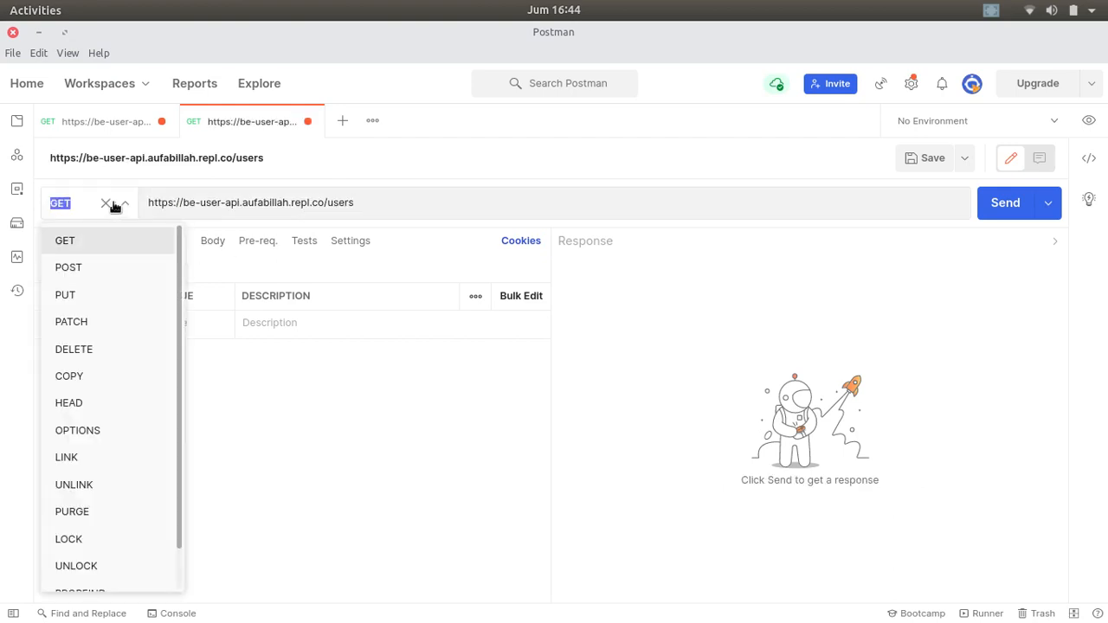
click(96, 250)
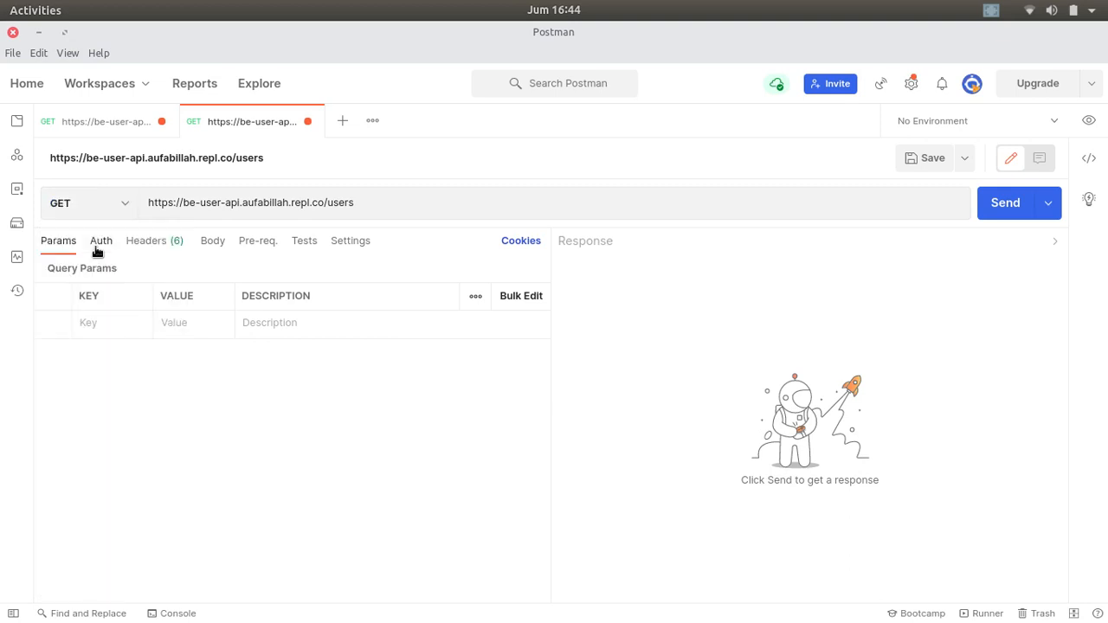
click(415, 207)
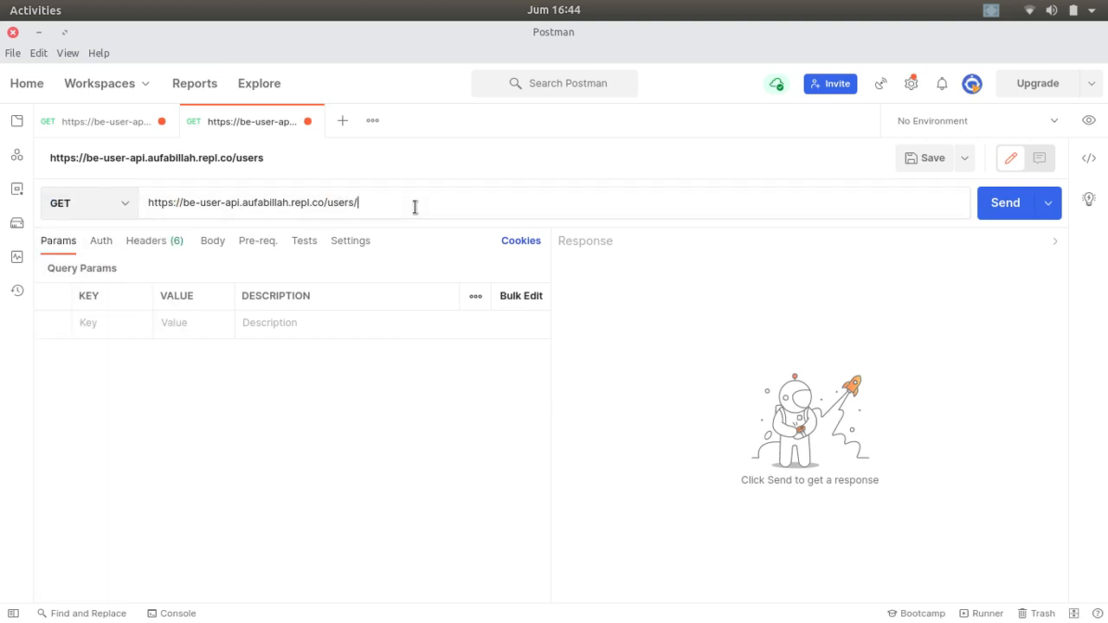
click(99, 121)
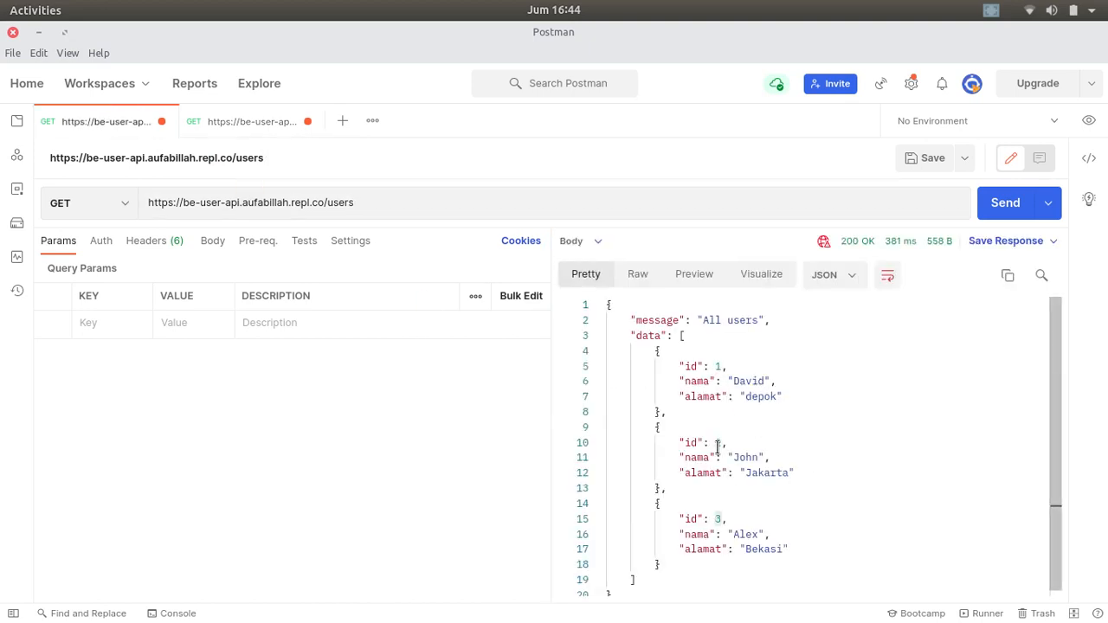
click(268, 127)
click(387, 199)
text(2)
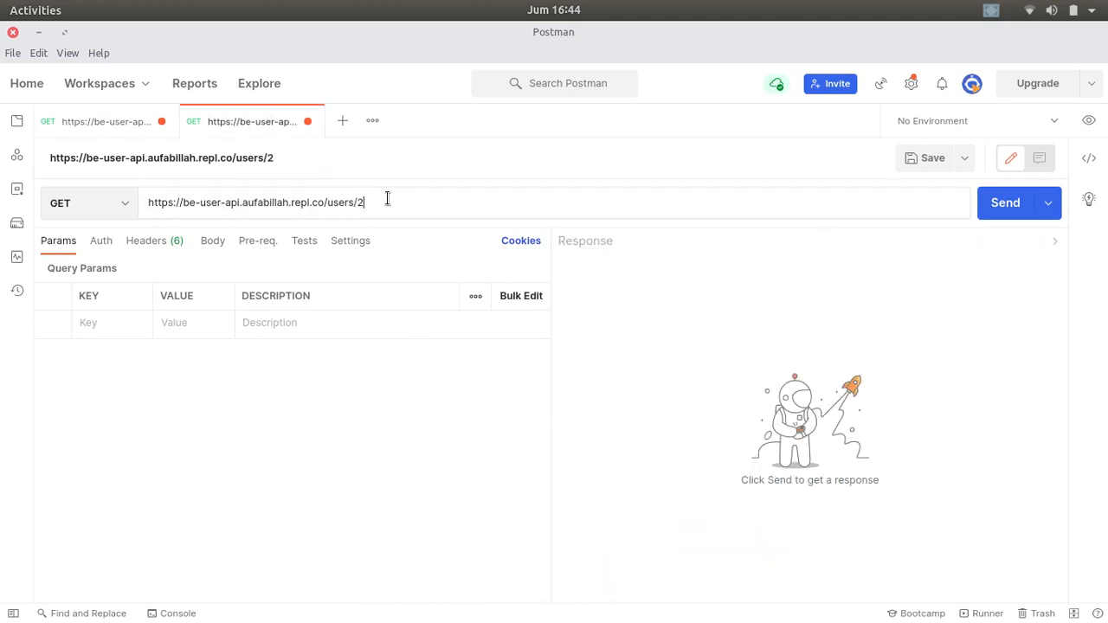
click(997, 206)
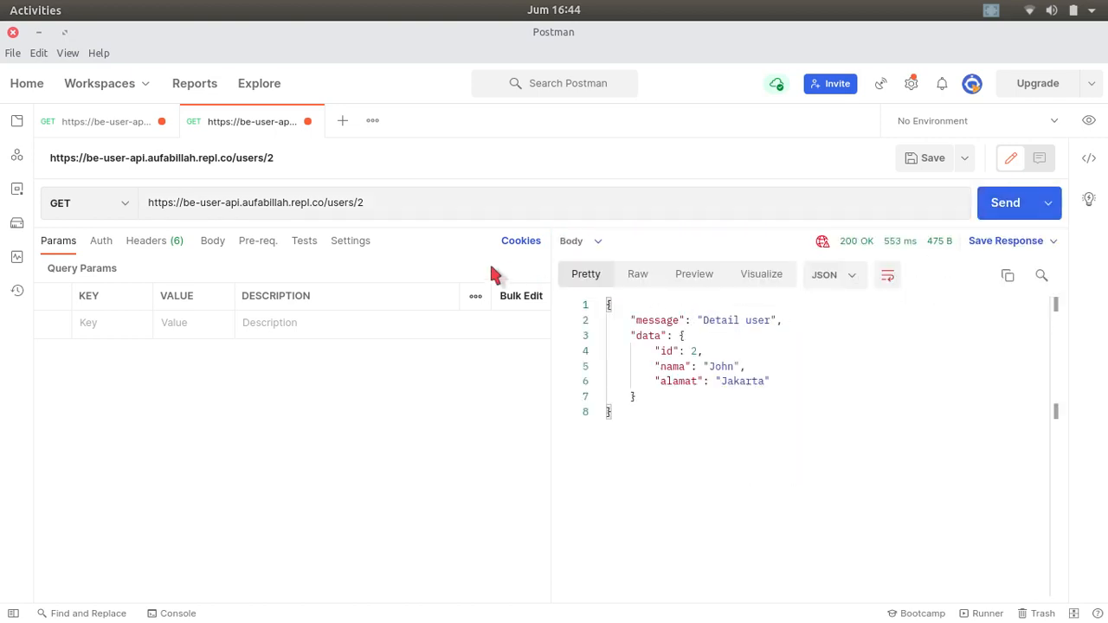
- Examine the id in the request URL and the response's message, data object and id, nama and alamat fields
click(367, 202)
double_click(360, 202)
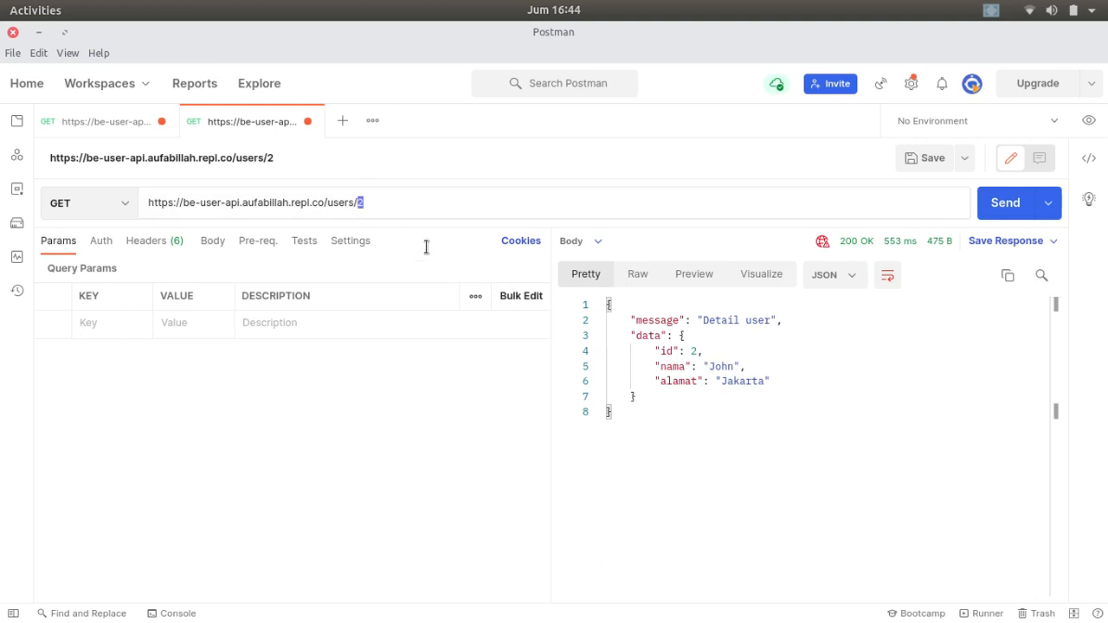
double_click(662, 320)
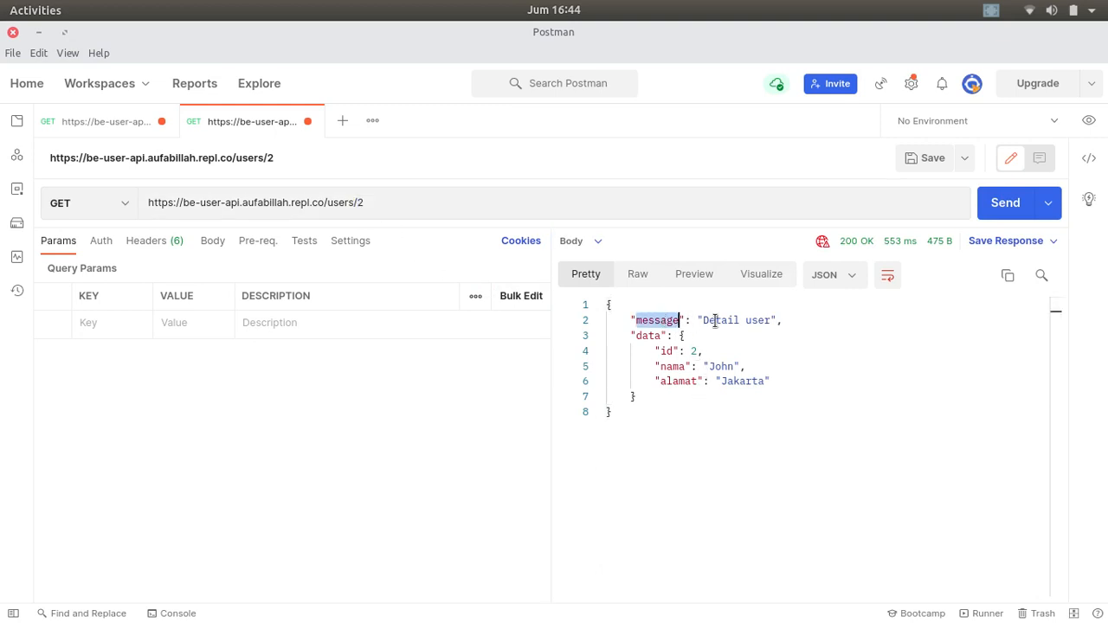
drag(715, 320, 753, 320)
double_click(659, 336)
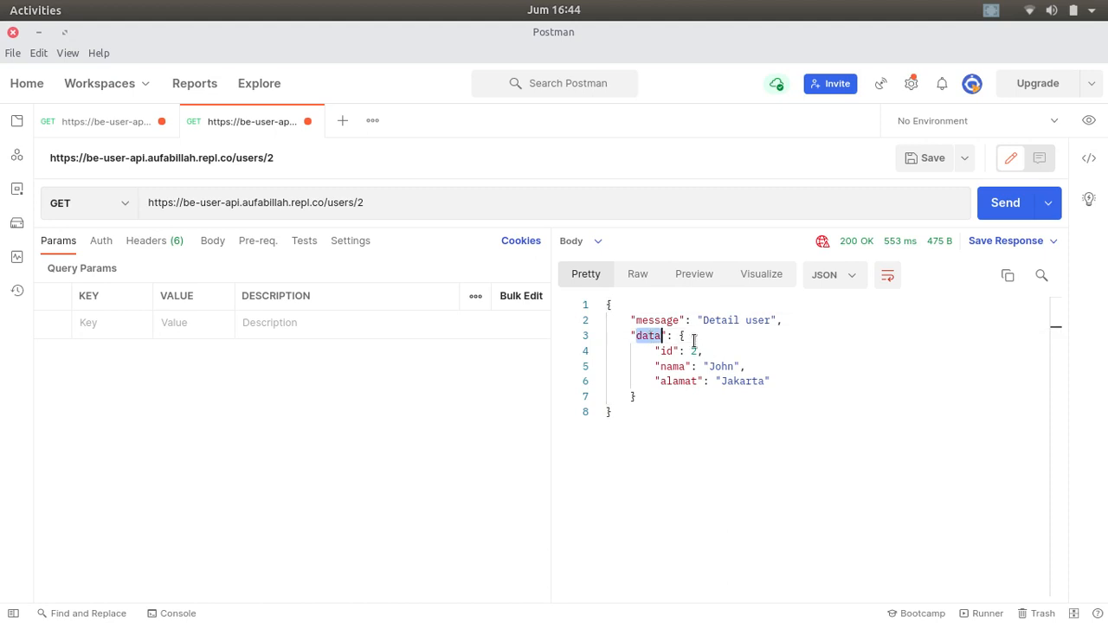
drag(679, 335, 704, 394)
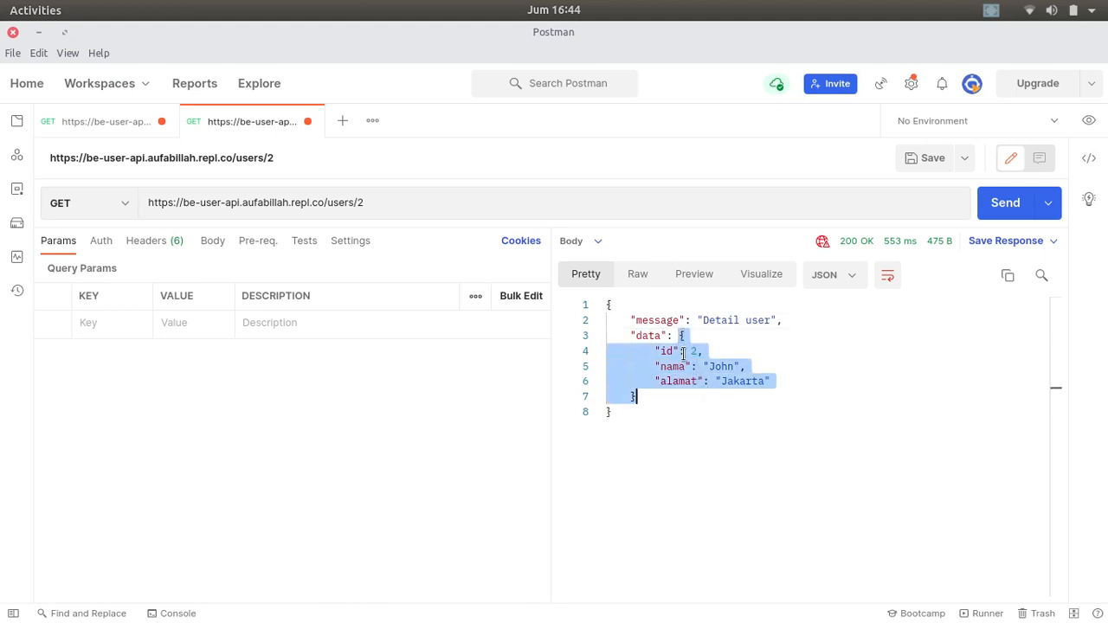
double_click(667, 351)
double_click(669, 367)
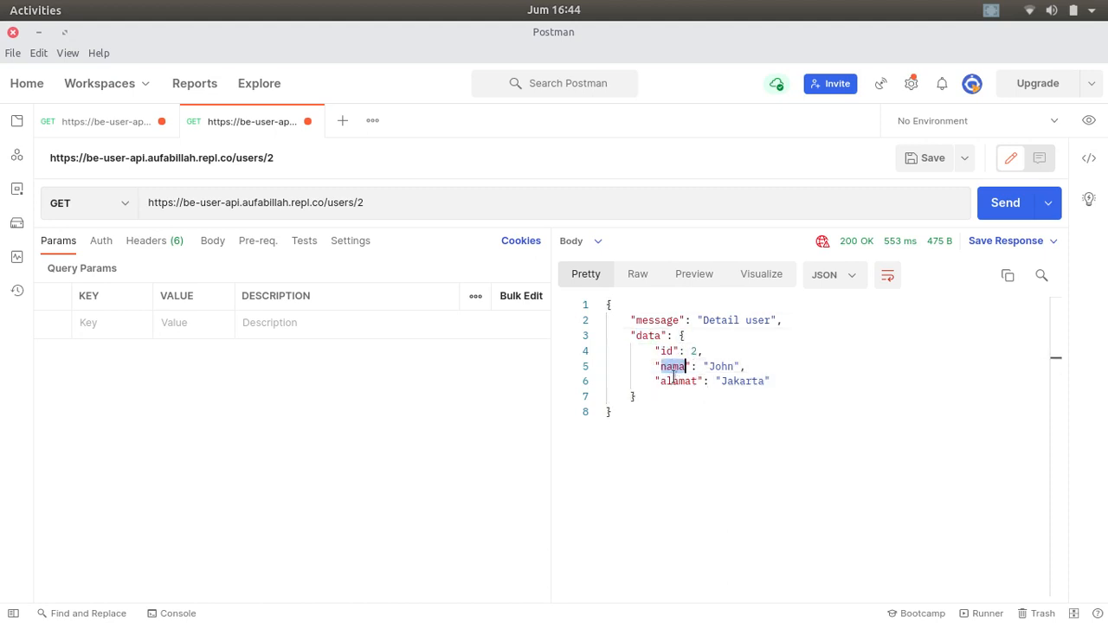
double_click(676, 382)
- Glance at the all-users request, return to the single-user request, and view its response status description
click(130, 128)
click(248, 124)
mouse_move(856, 249)
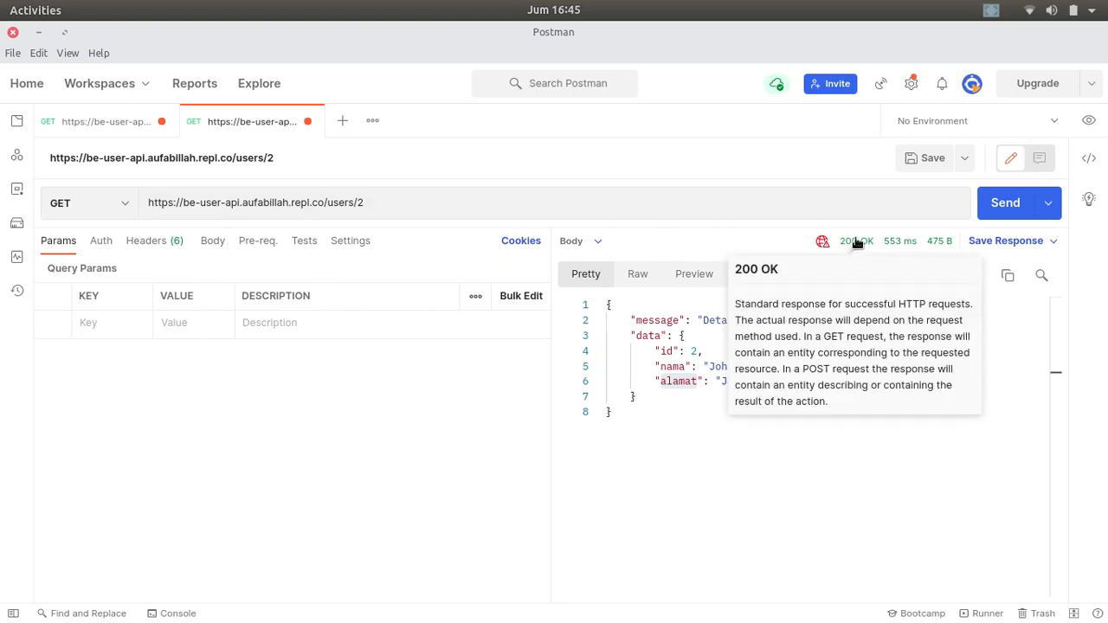
- Check the ids in the all-users response, set the single-user request's URL to end in /users/20, and send it
click(428, 207)
click(127, 127)
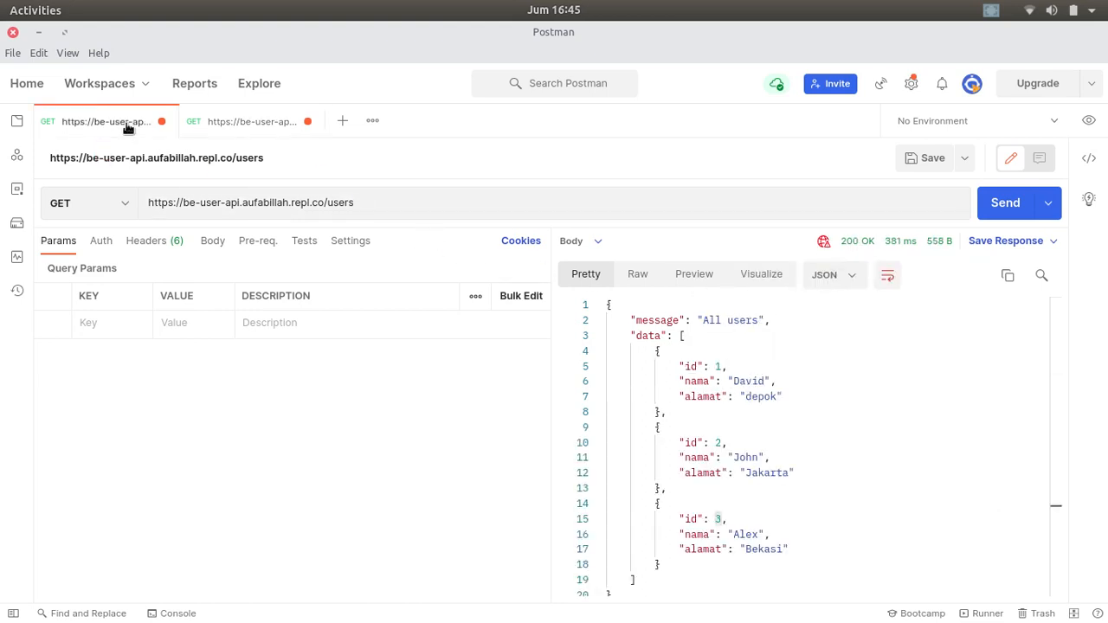
scroll(715, 381, up, 1)
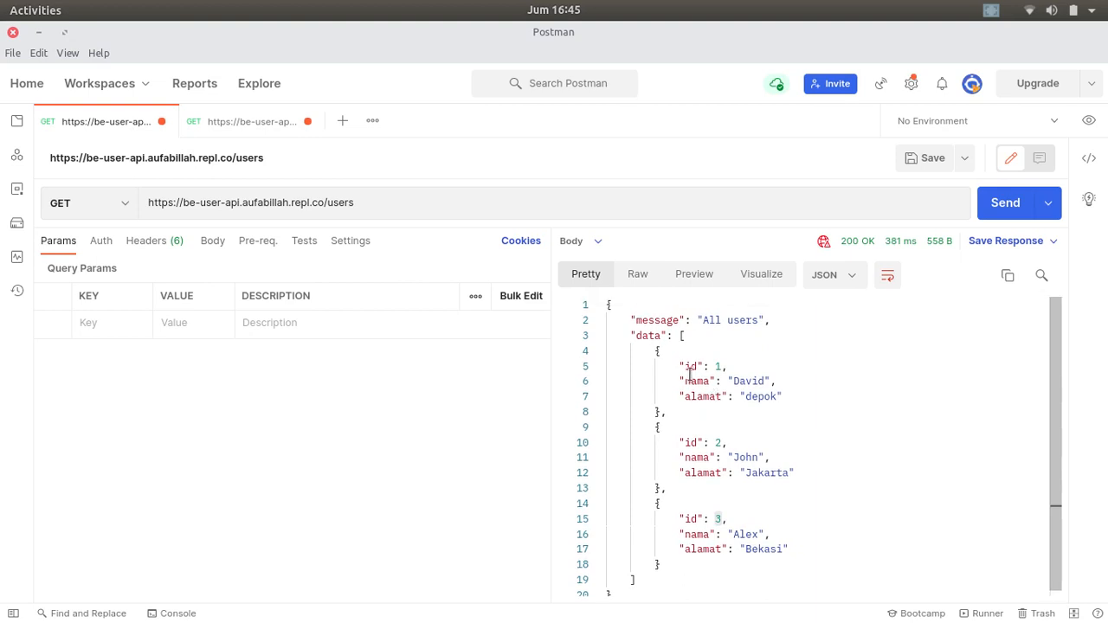
click(213, 121)
double_click(442, 201)
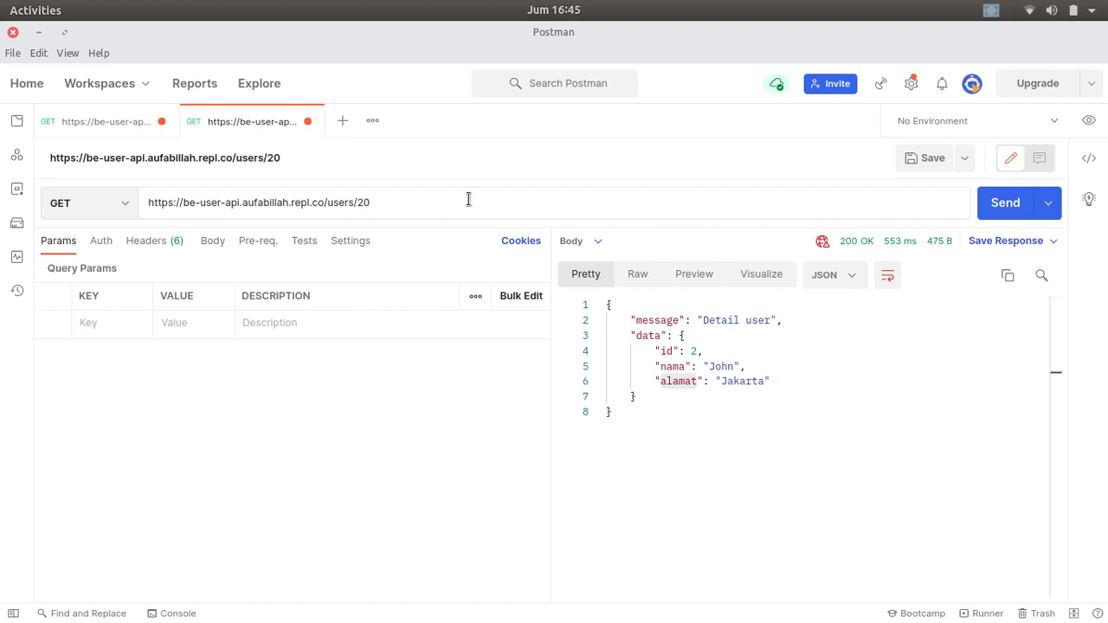
click(995, 212)
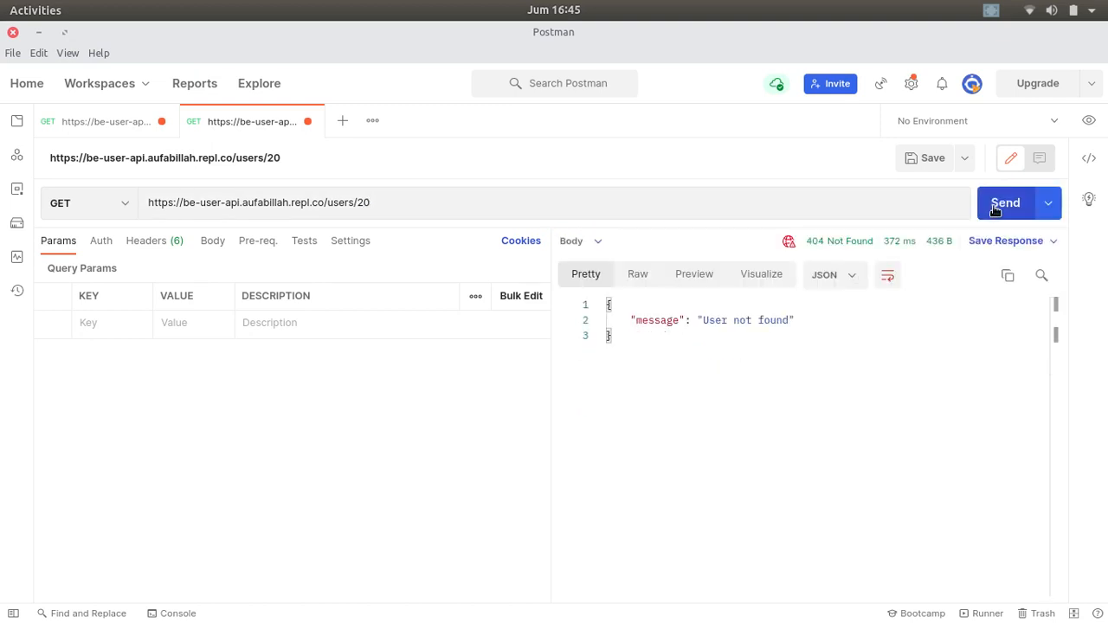
- Examine the message text in the response to /users/20 and the description of its status code
double_click(654, 320)
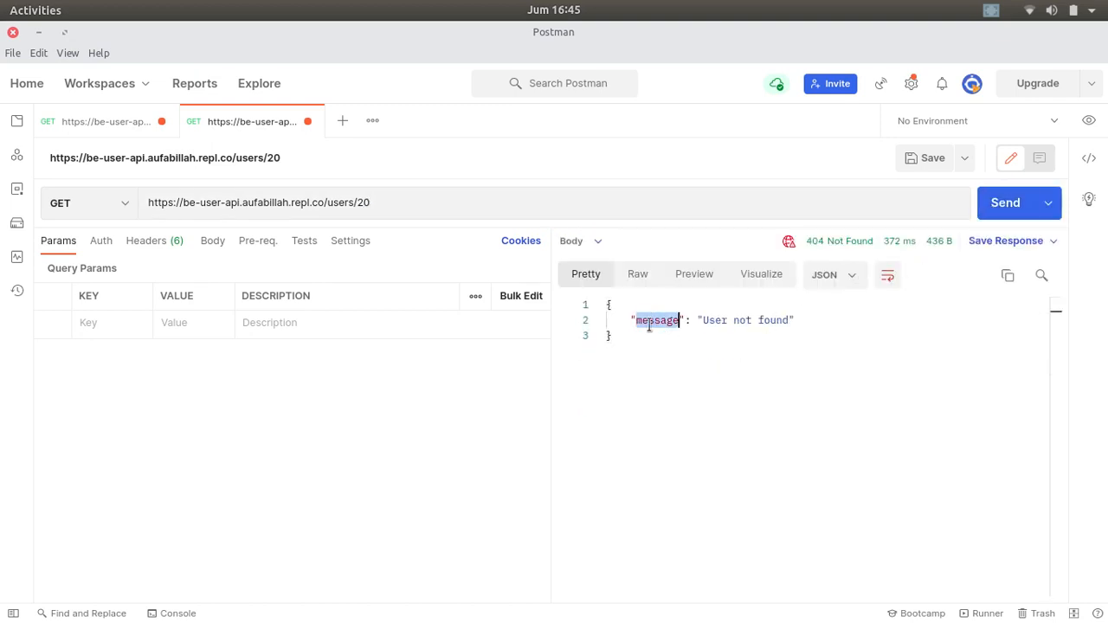
double_click(715, 320)
double_click(765, 320)
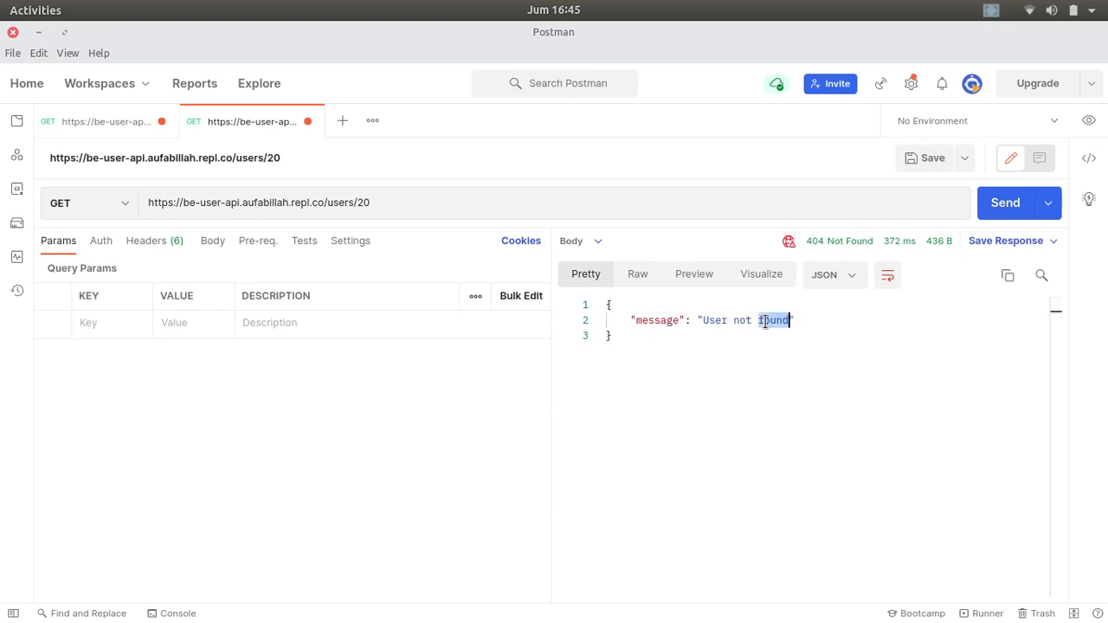
mouse_move(839, 249)
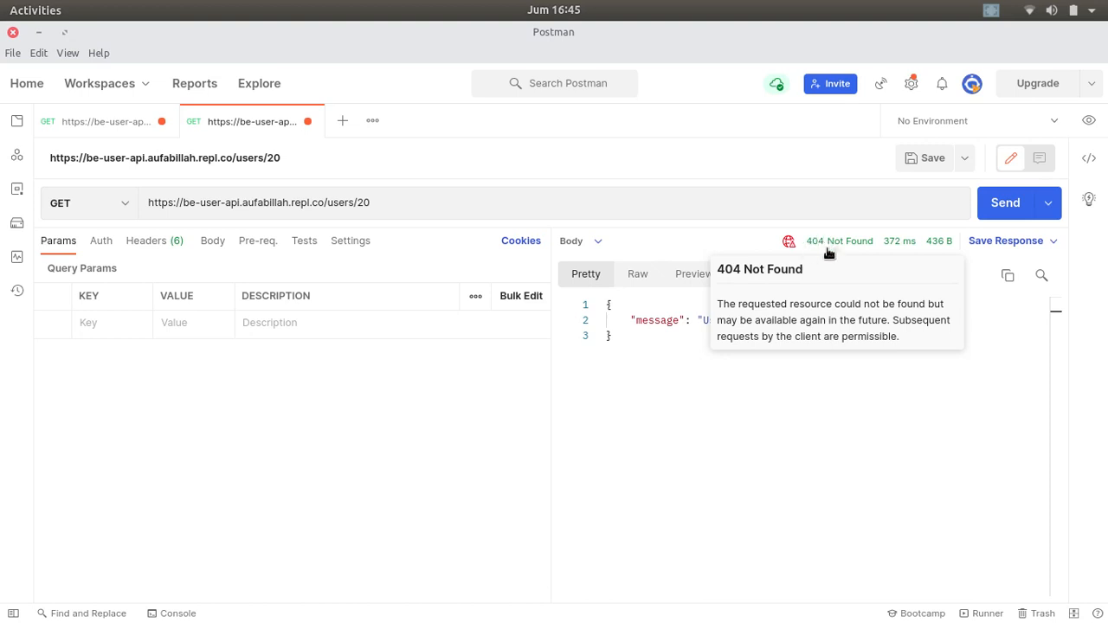
click(592, 206)
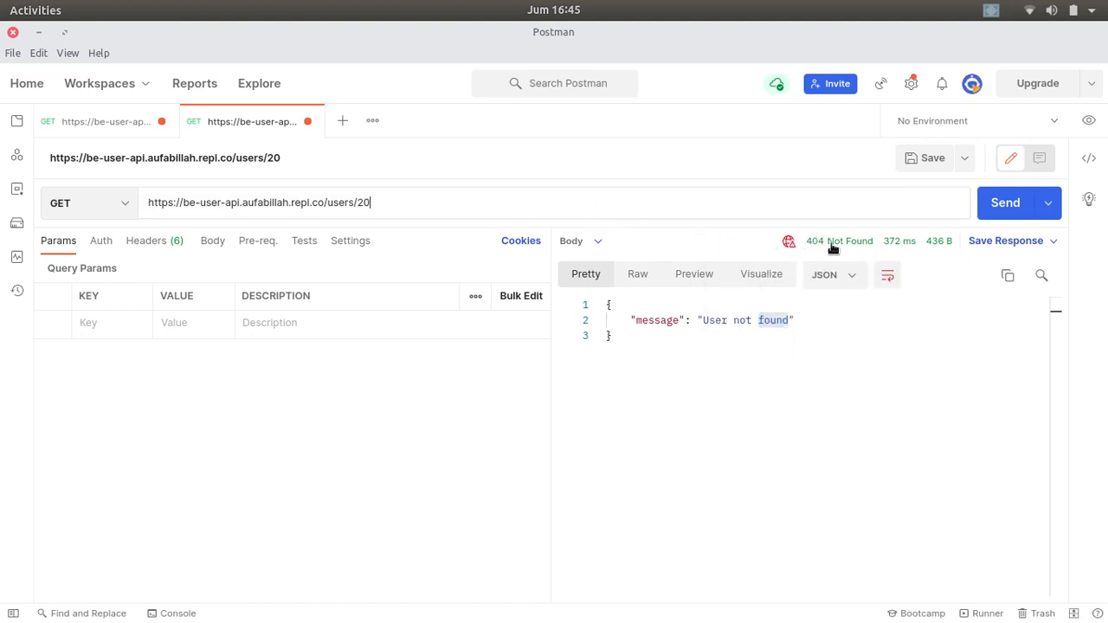
mouse_move(830, 248)
- Switch to the browser presentation and advance it to the Add Resource slide
key(alt+Tab)
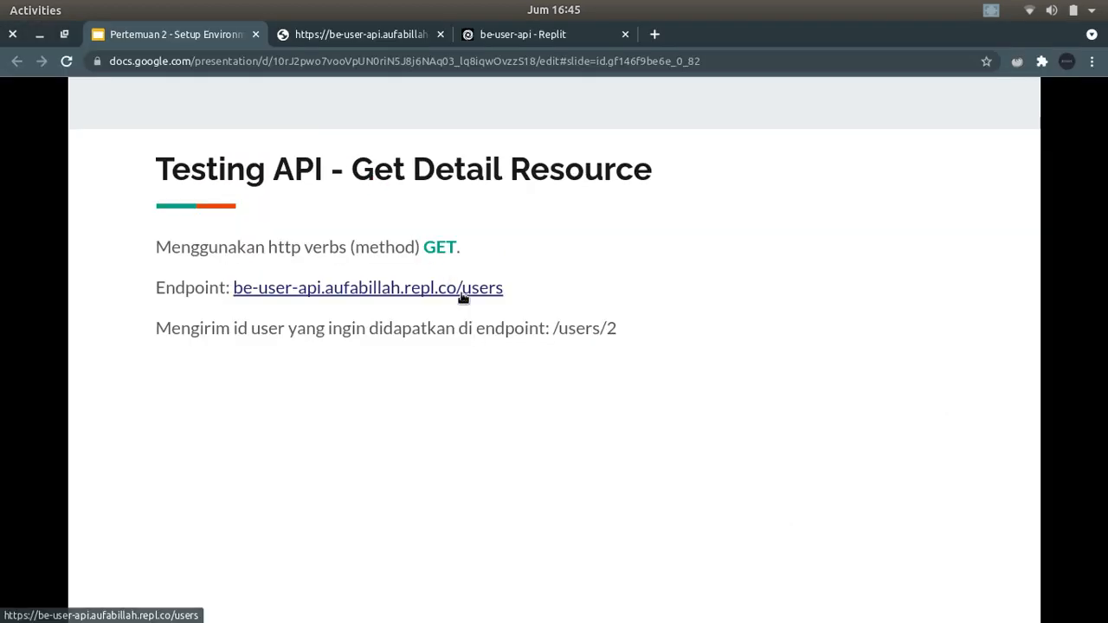
key(Right)
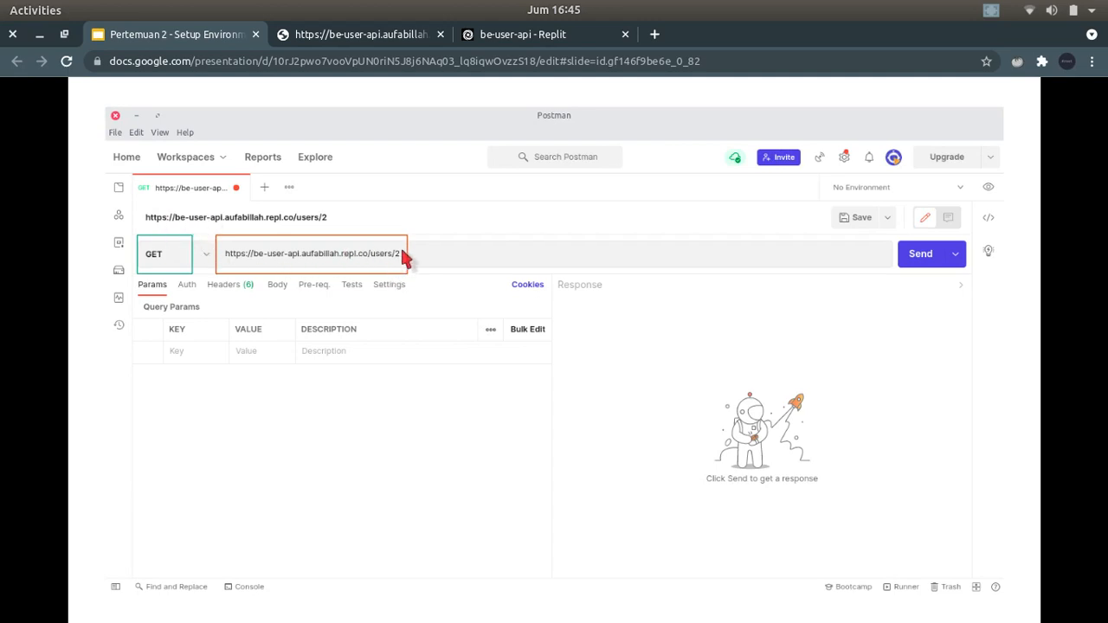
key(Right)
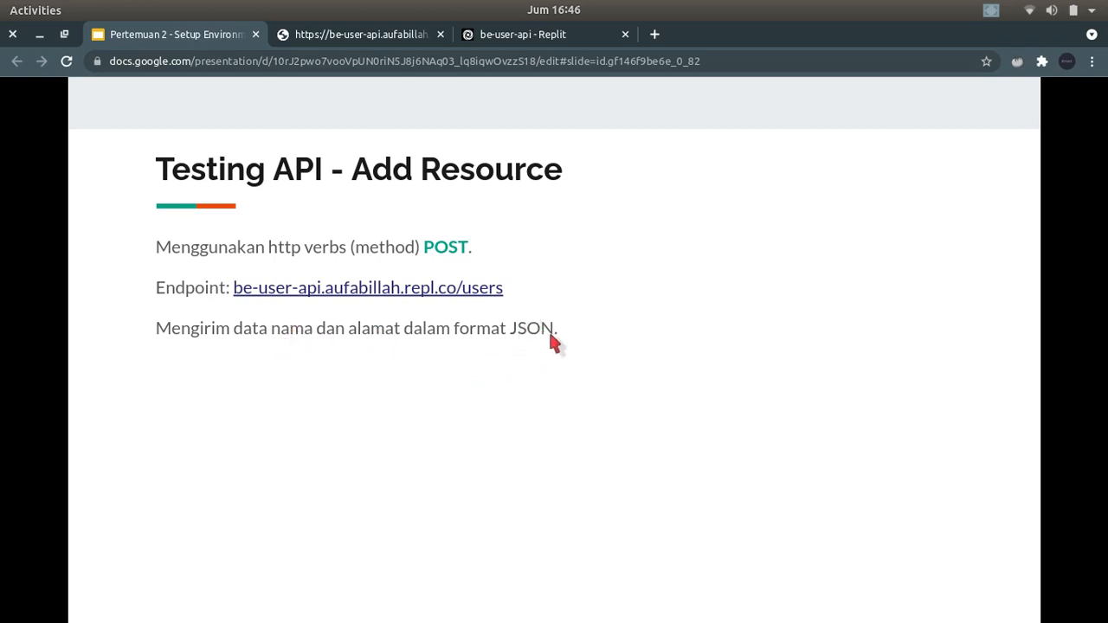
- Return to Postman, duplicate the all-users request, and set the copy's method to POST
key(alt+Tab)
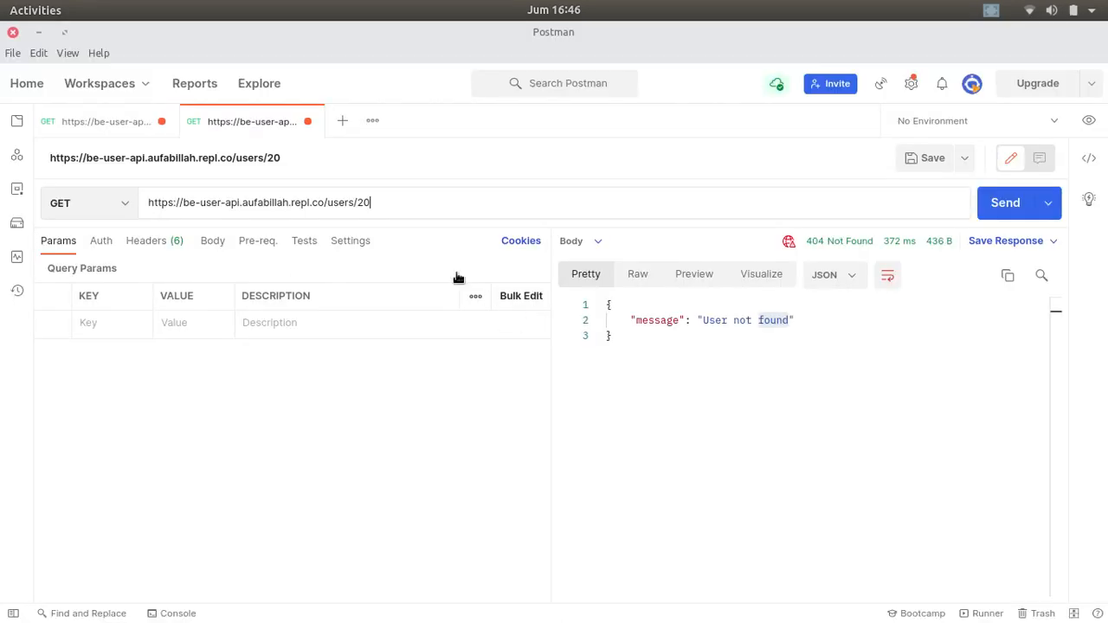
click(127, 129)
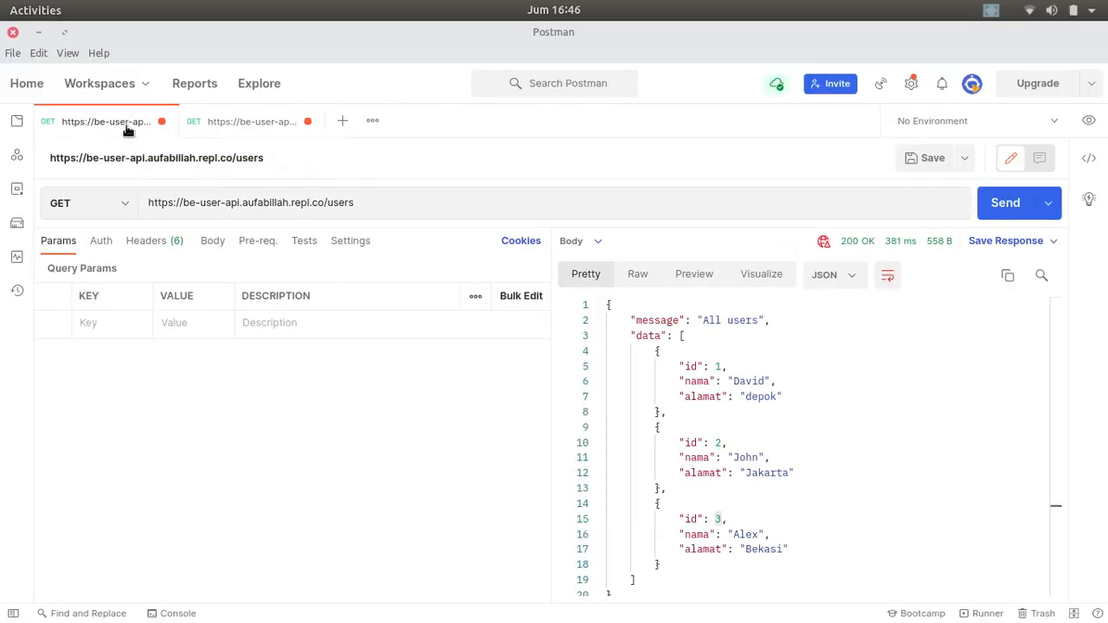
right_click(128, 130)
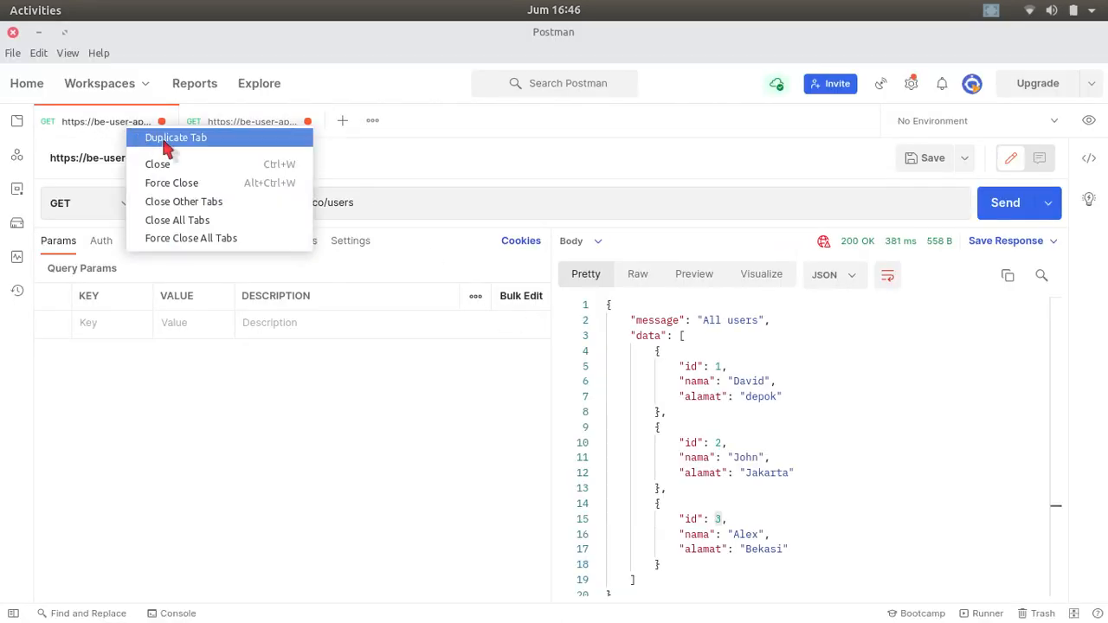
click(167, 142)
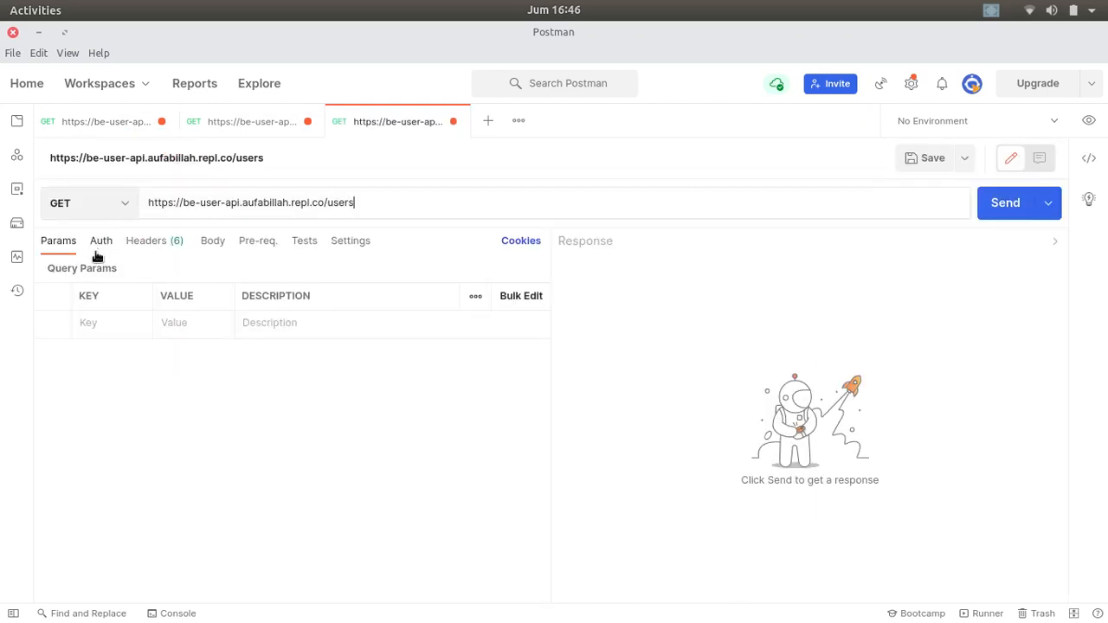
click(126, 206)
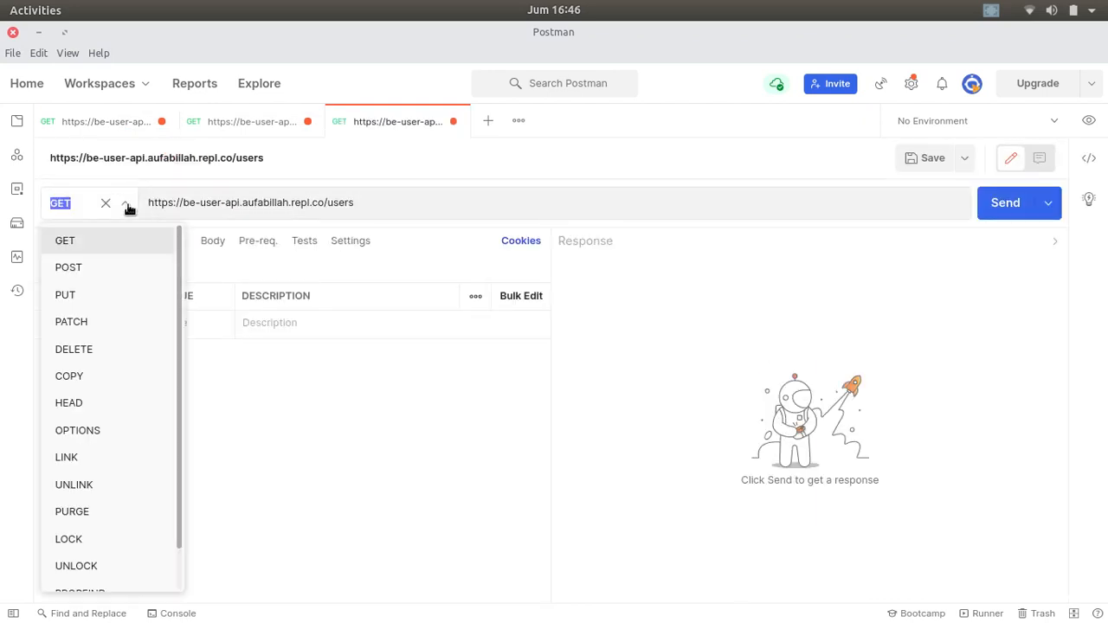
click(105, 270)
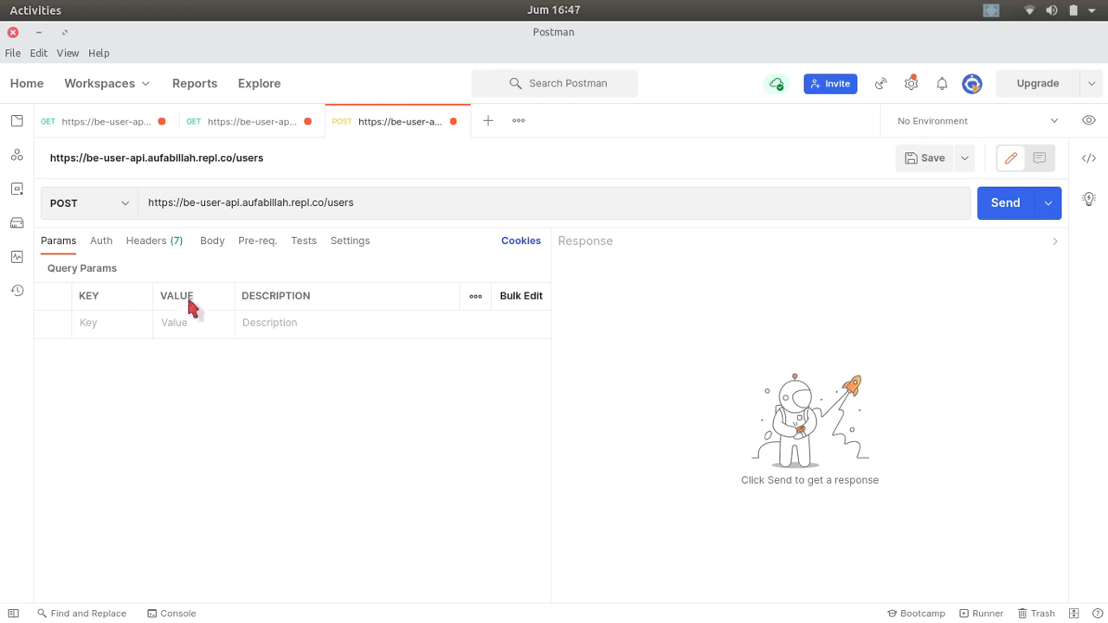
- Set the POST request's body to raw data in JSON format
click(212, 247)
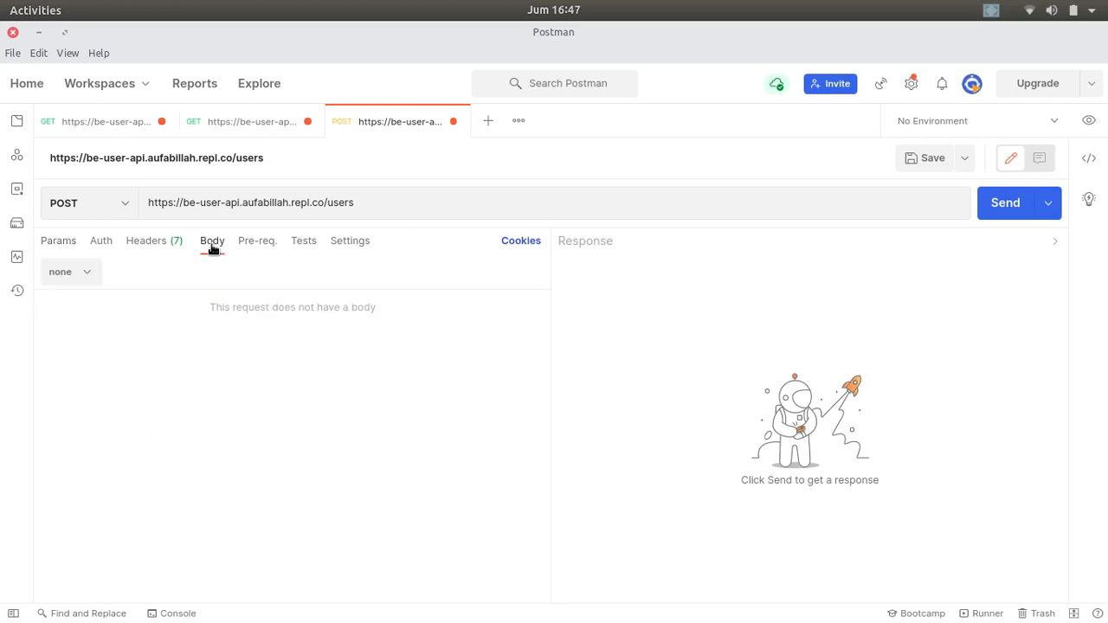
click(89, 274)
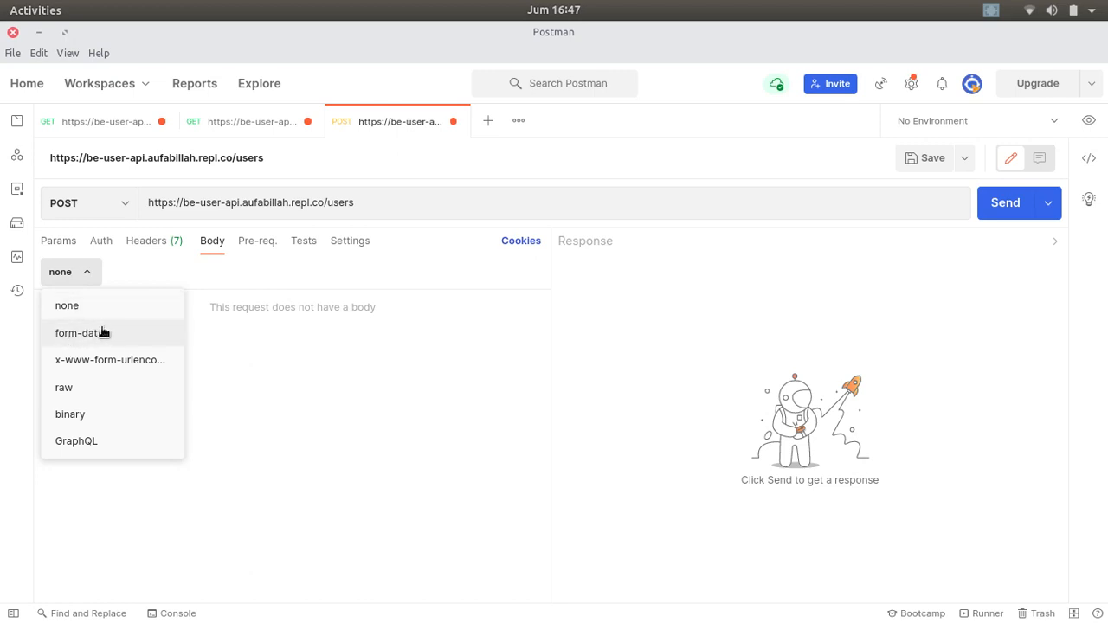
click(79, 391)
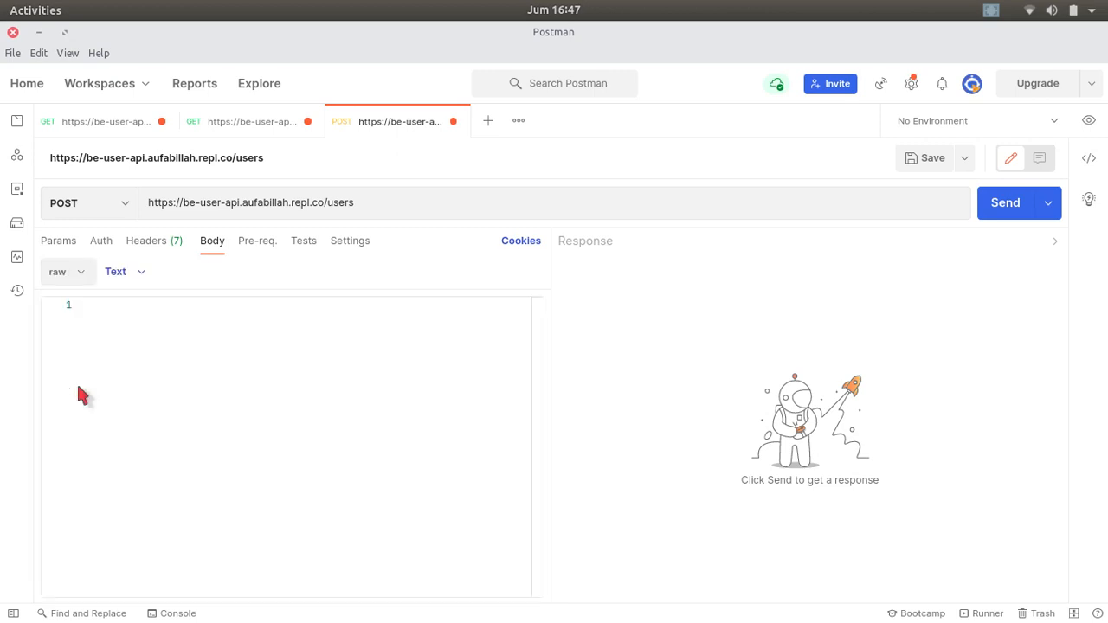
click(135, 274)
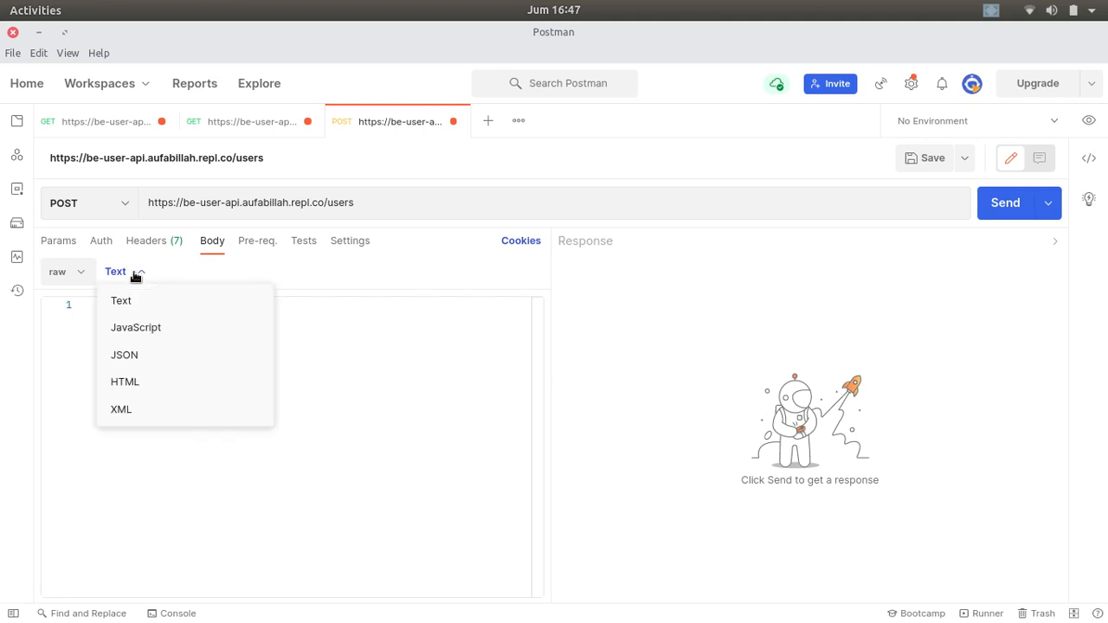
click(166, 354)
- Review the responses of the /users/20 and all-users GET requests, and return to the POST request
click(247, 123)
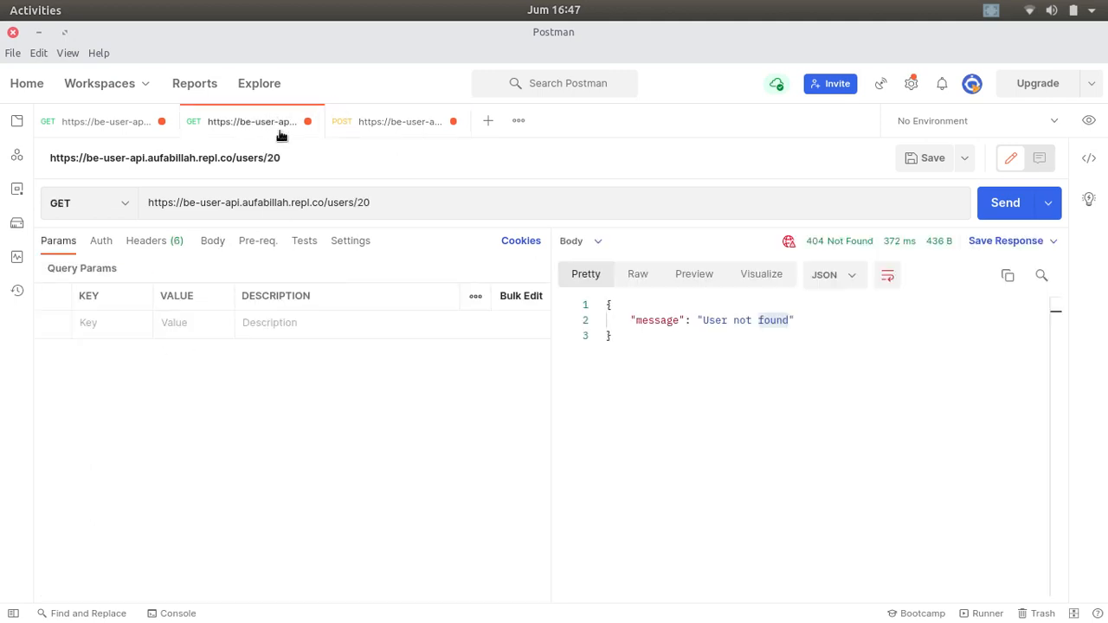
click(119, 123)
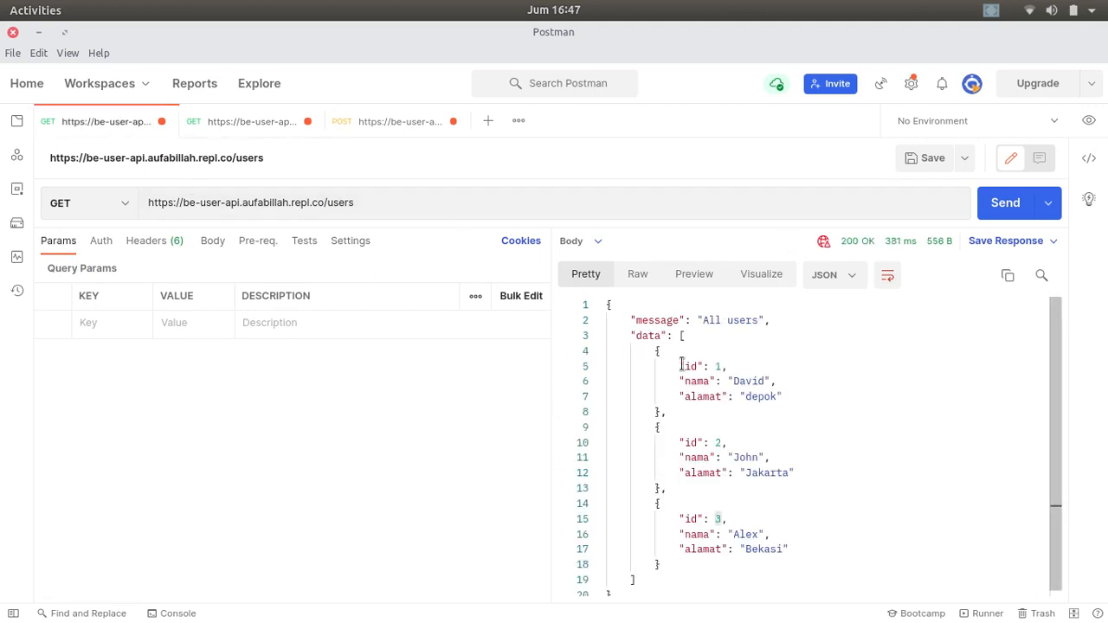
click(370, 123)
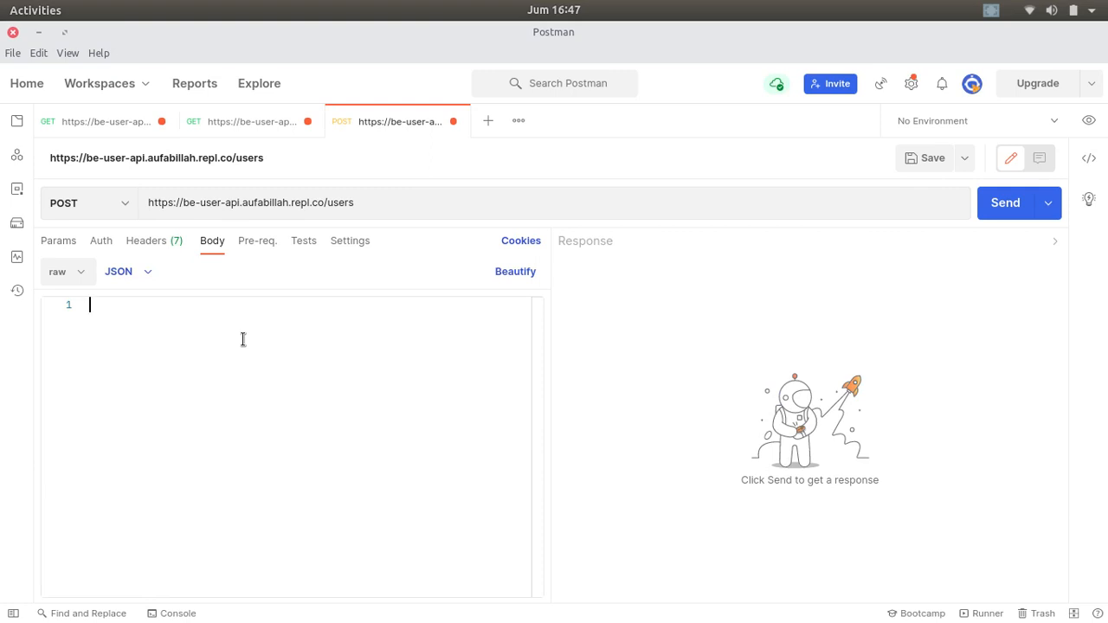
- Start a JSON object in the request body with a placeholder "key": "value" pair and a "nama" entry holding the new user's name
text({)
key(Return)
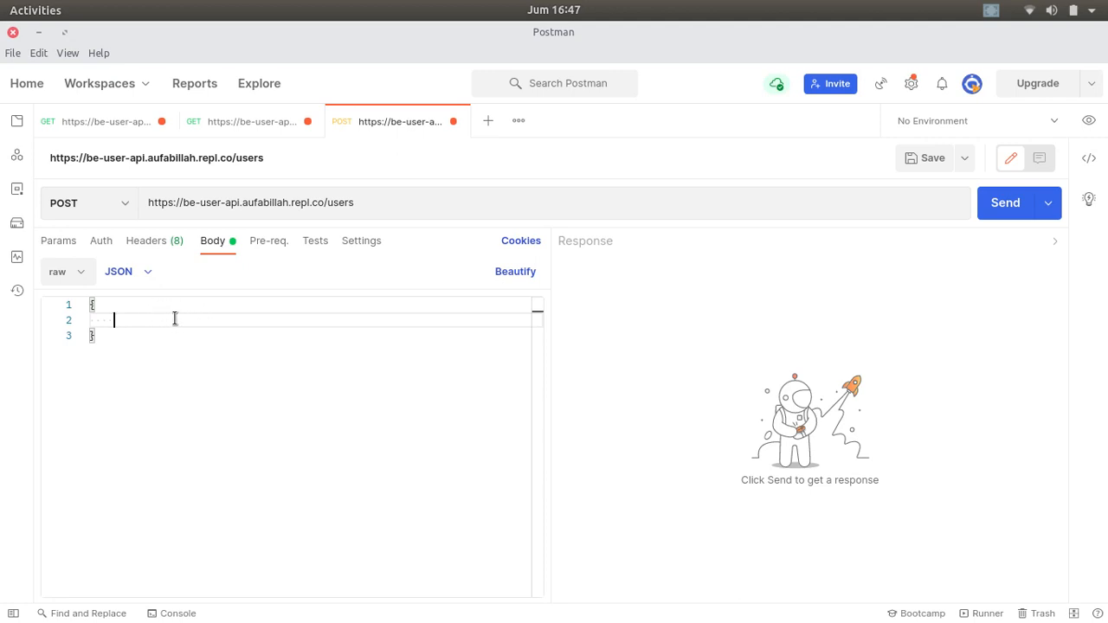
text("key": "value",)
key(Return)
text(")
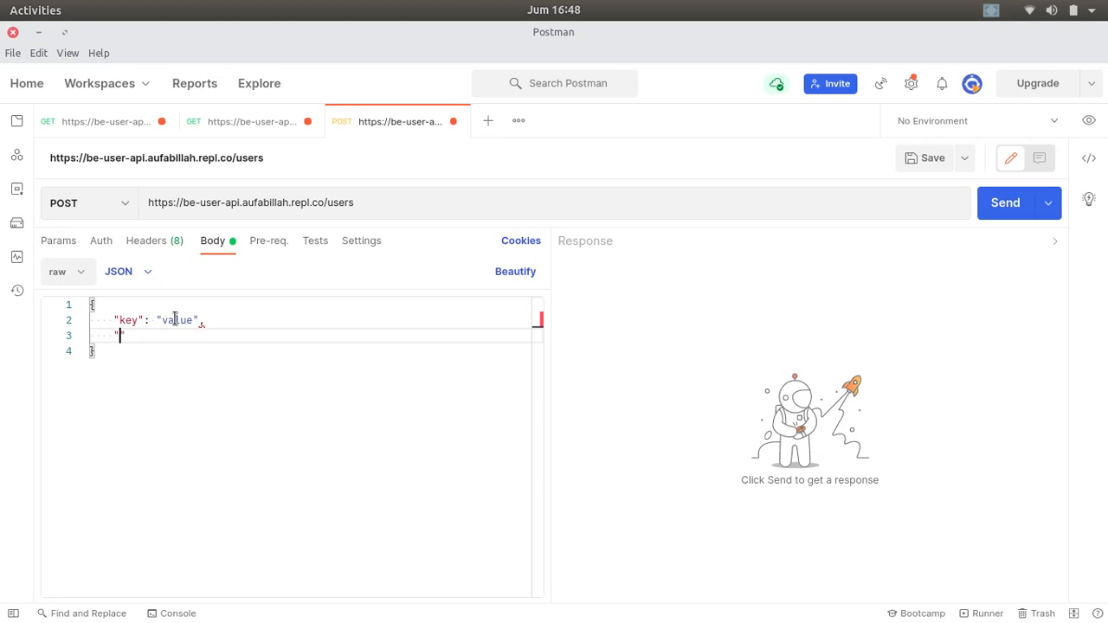
text(nama")
text(: "Aufa)
drag(113, 335, 198, 338)
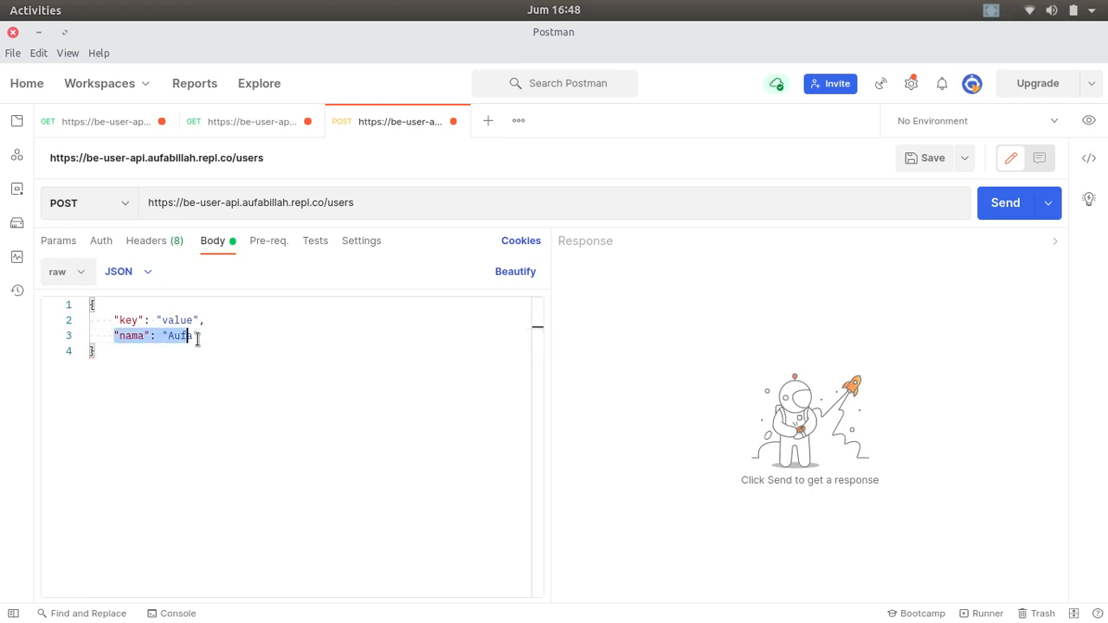
click(216, 328)
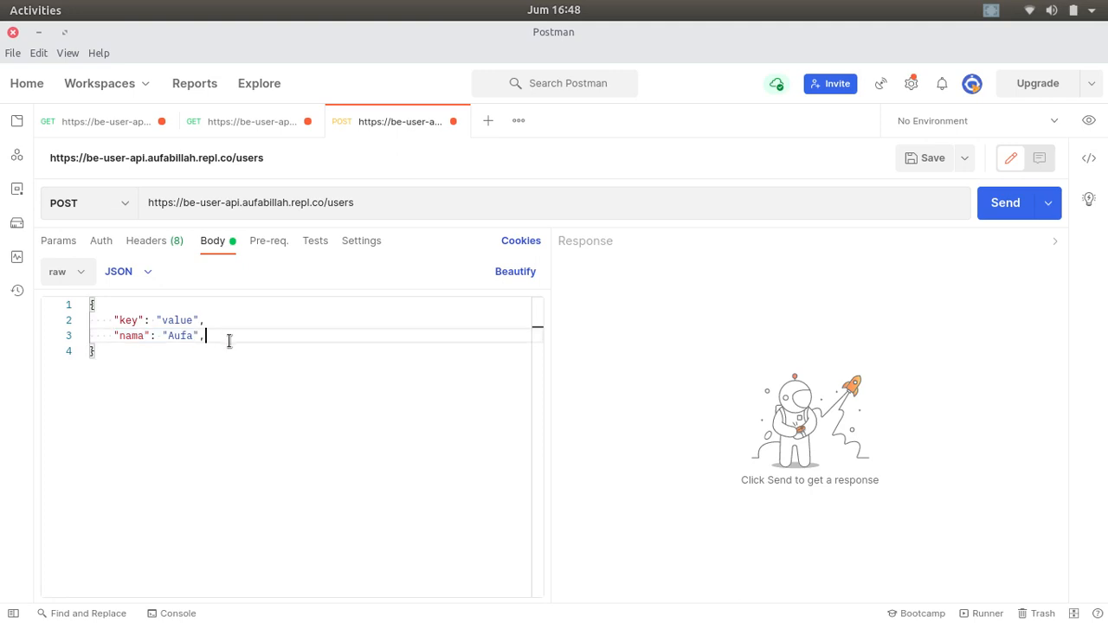
- Remove the placeholder "key": "value" line from the JSON body
key(Return)
key(Up)
key(Up)
key(End)
key(shift+Home)
key(shift+Home)
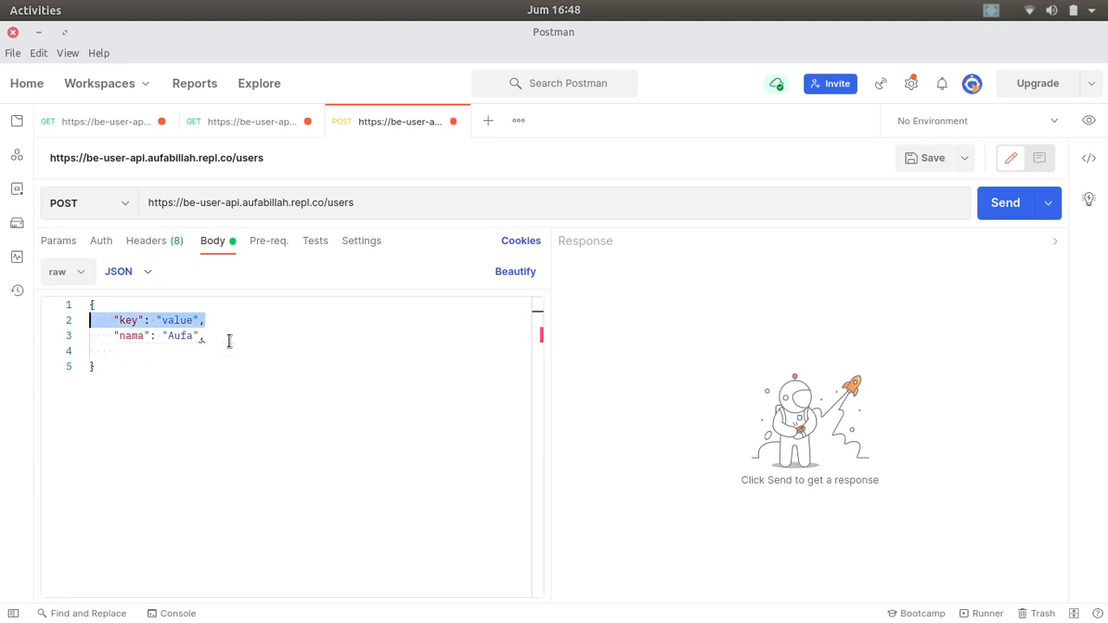
key(BackSpace)
key(BackSpace)
- Add an "alamat" entry with the user's address on the line below the "nama" entry
key(Down)
key(Down)
key(BackSpace)
key(Return)
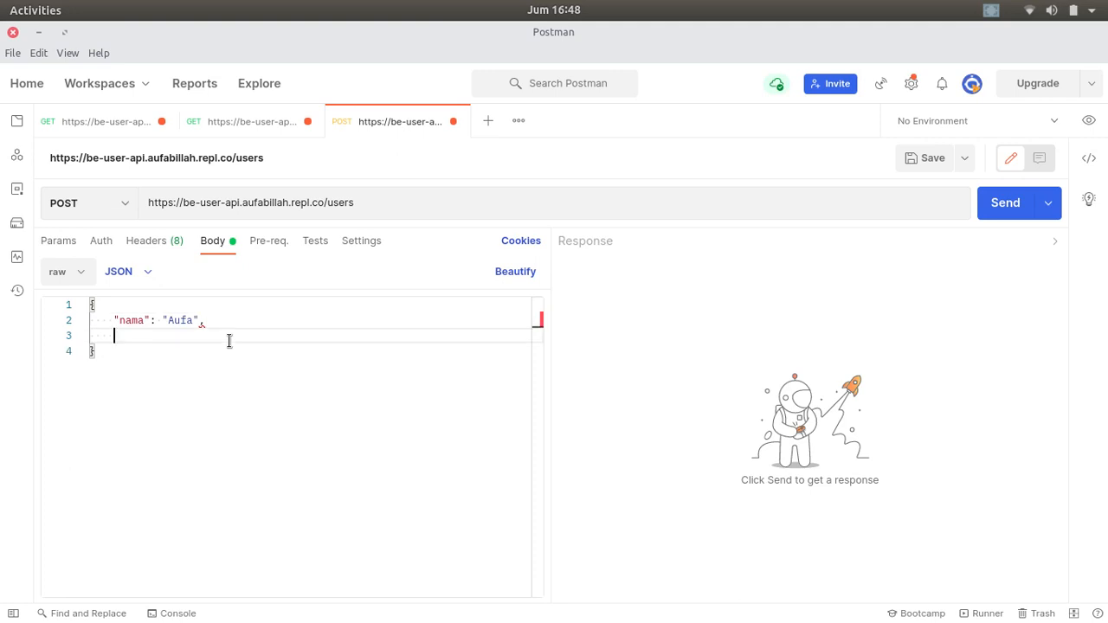
text("alamat": "Depok)
- Examine the "nama" and "alamat" keys and the name value in the JSON body
double_click(133, 321)
double_click(134, 336)
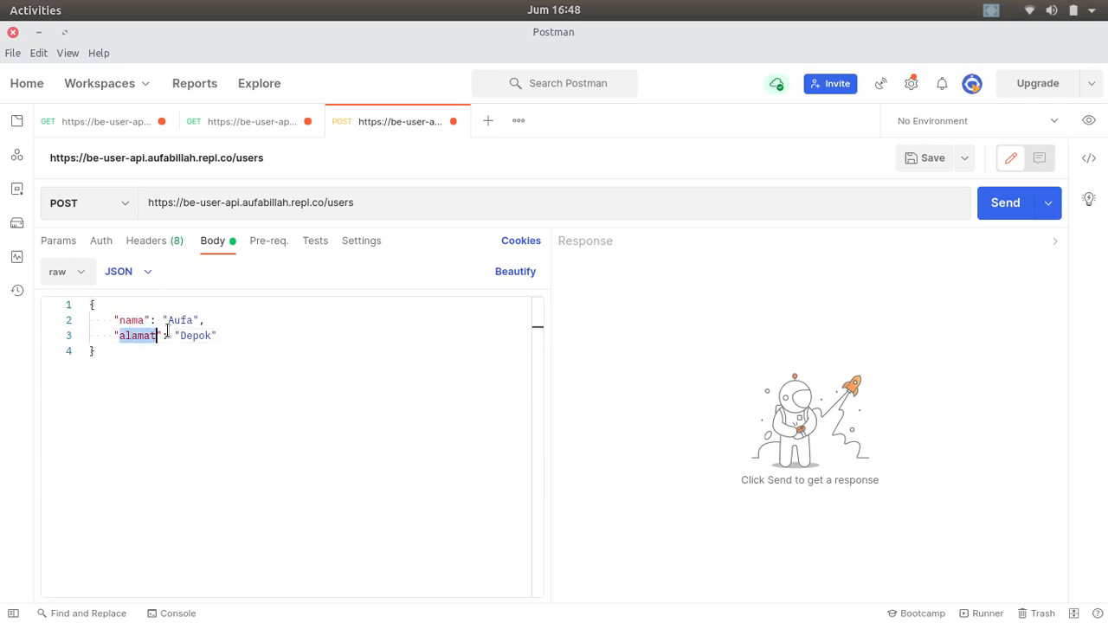
double_click(134, 320)
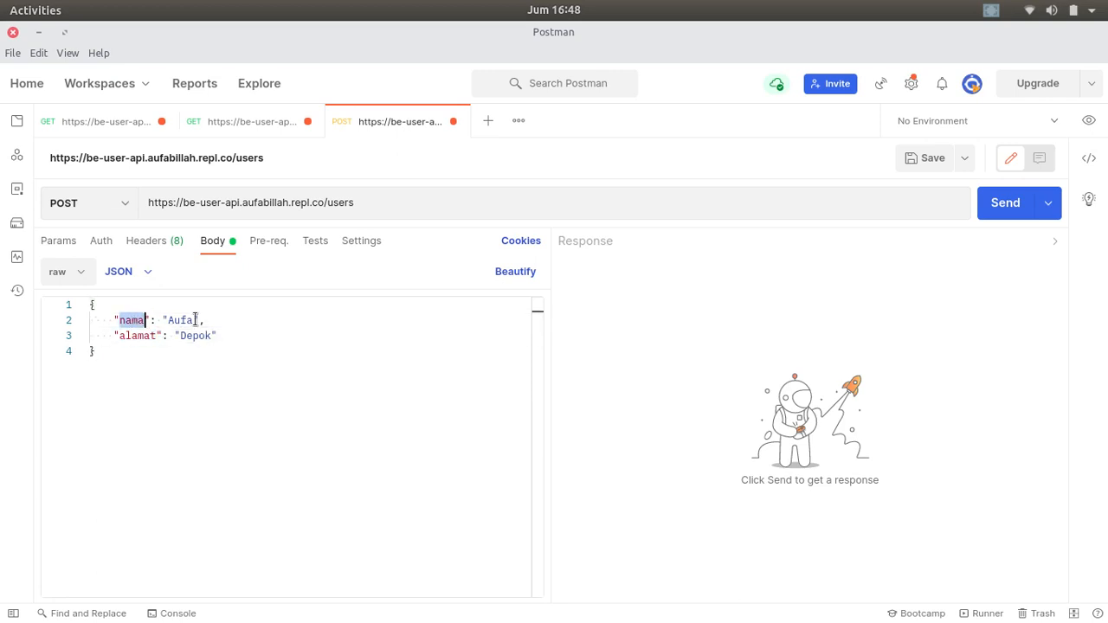
double_click(188, 321)
double_click(145, 320)
double_click(181, 320)
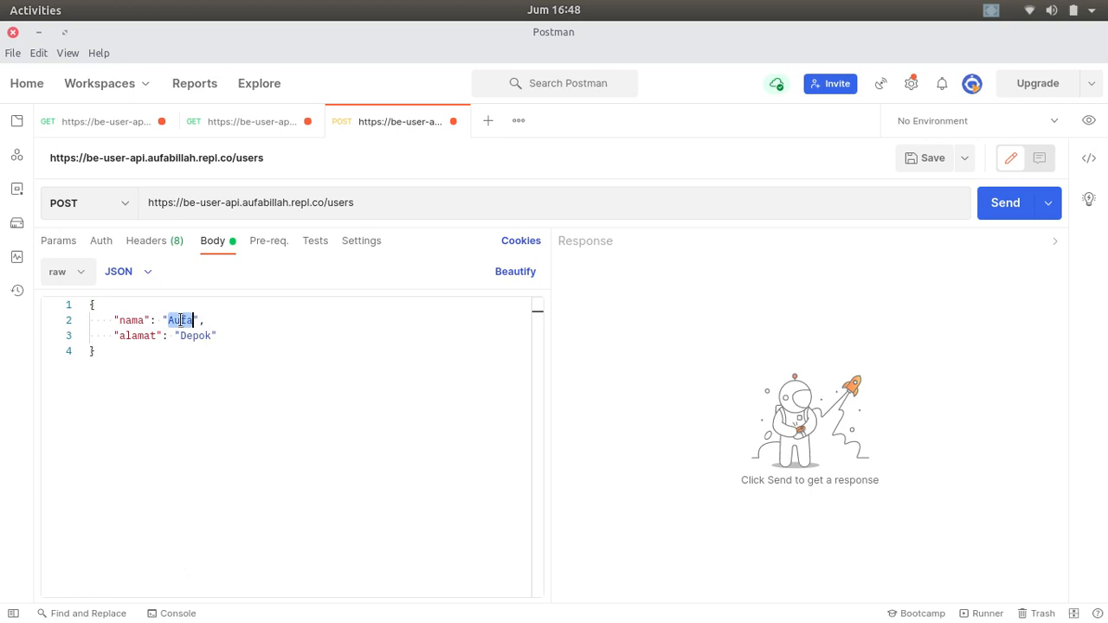
double_click(124, 320)
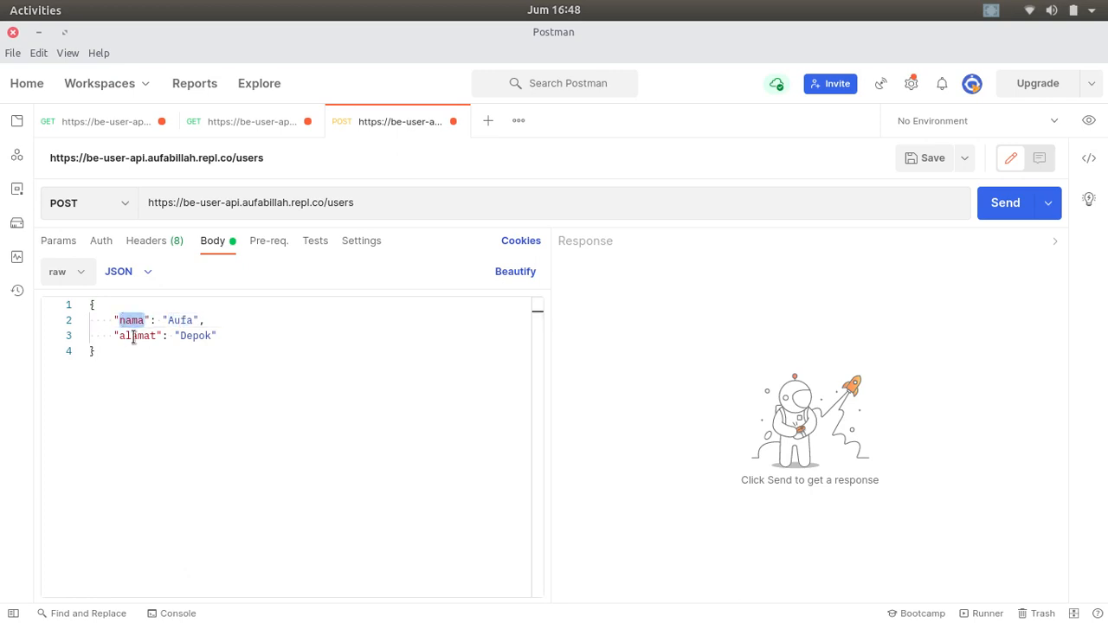
- Write plain-text Nama and Alamat lines with the same user details below the JSON object for comparison
click(239, 353)
key(Return)
key(Return)
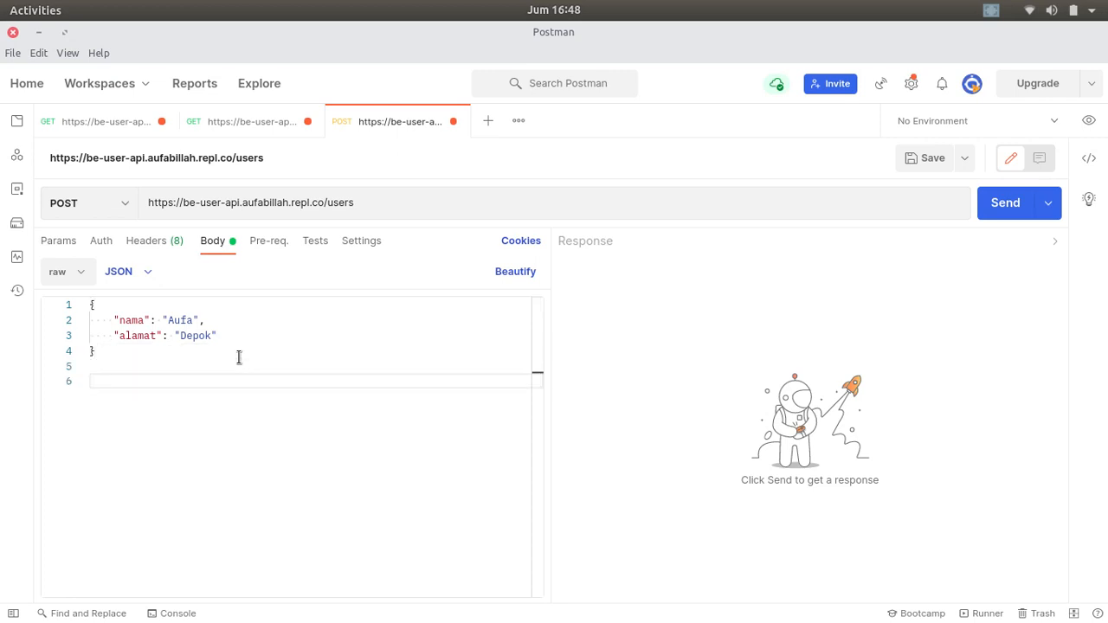
text(Nama: Aufa)
key(Return)
text(Alamat: Depok)
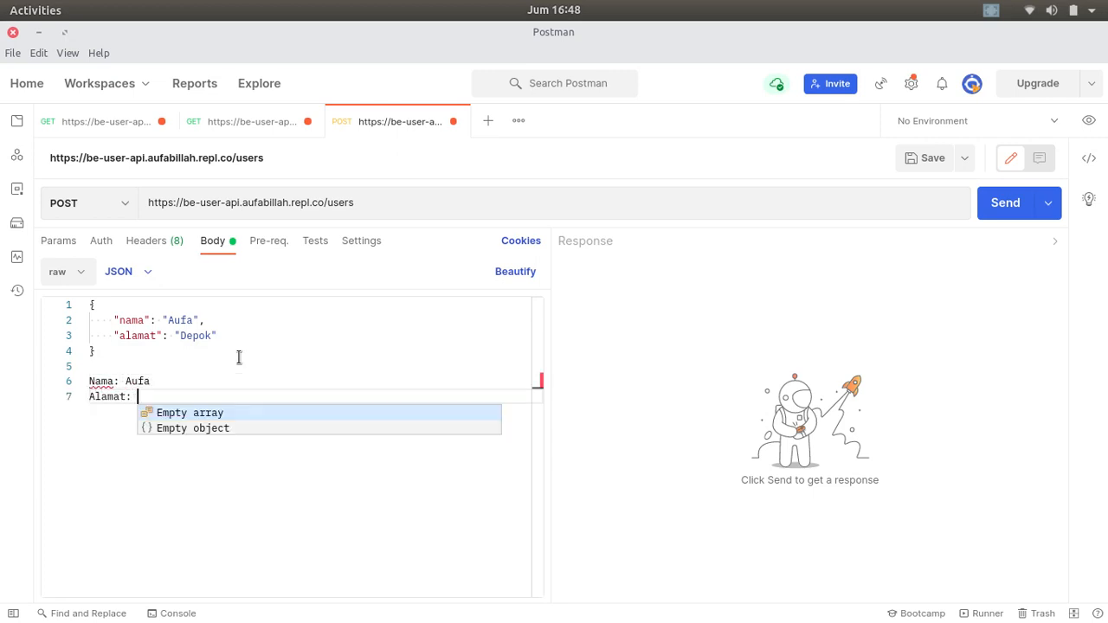
drag(179, 398, 84, 309)
click(203, 399)
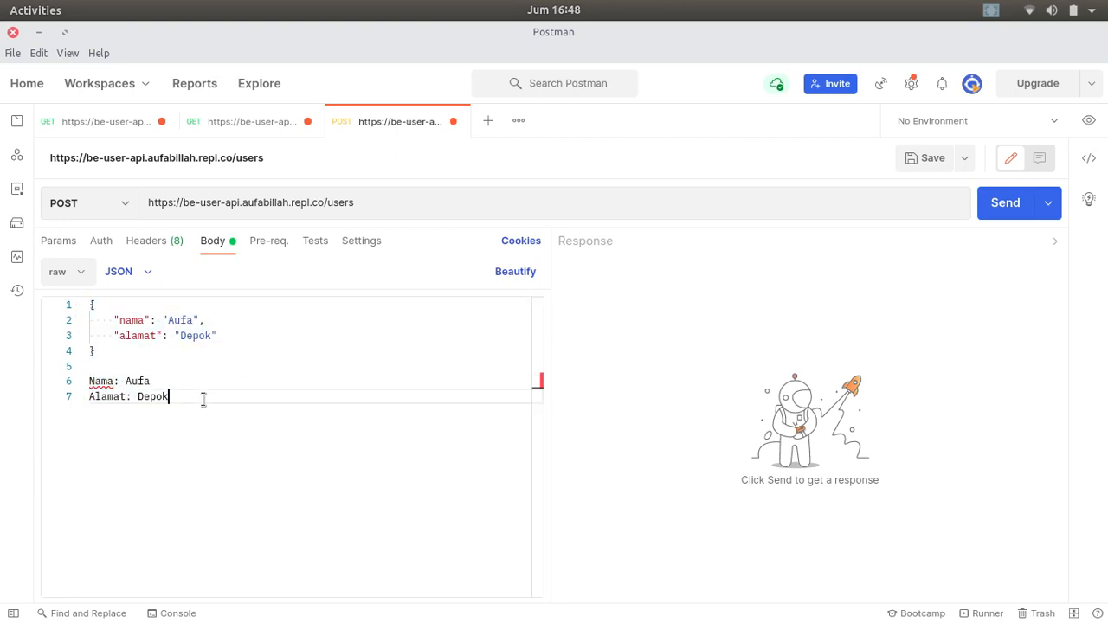
- Delete the plain-text Nama and Alamat lines and the blank line below the JSON object
key(shift+Up)
key(shift+Home)
key(BackSpace)
key(BackSpace)
key(BackSpace)
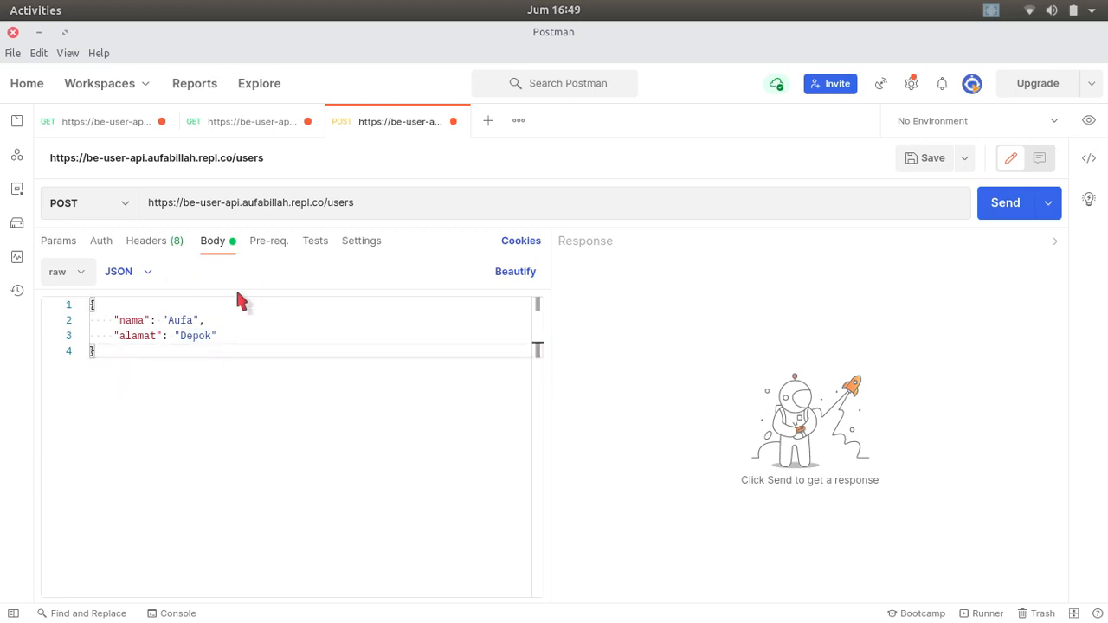
- Examine how the "nama" and "alamat" keys pair with their values in the finished JSON body
click(130, 319)
double_click(130, 320)
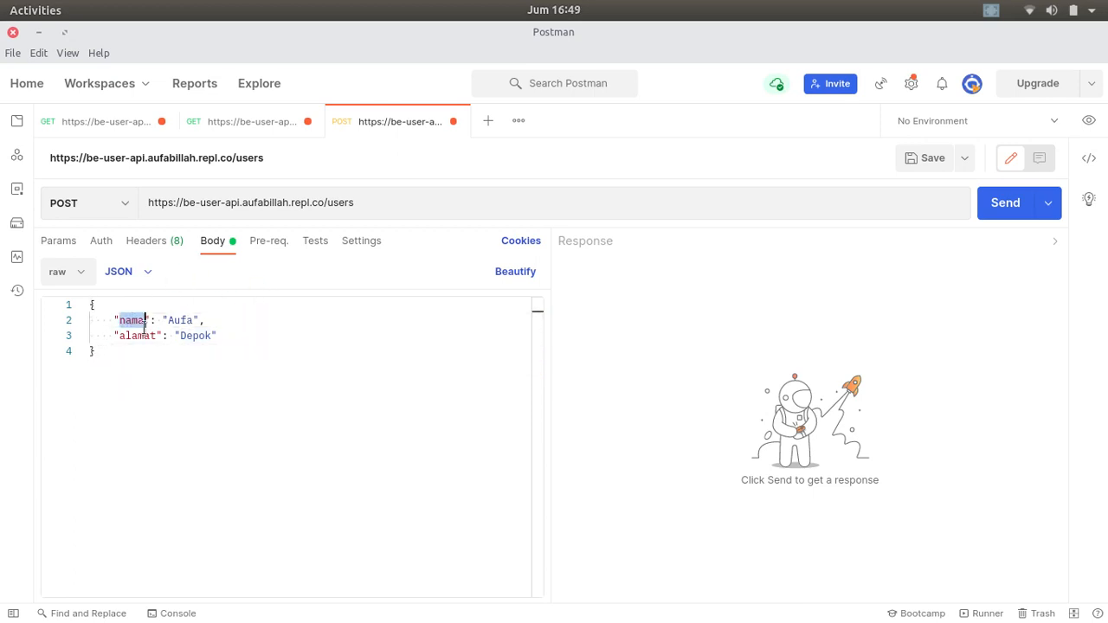
click(140, 335)
double_click(140, 335)
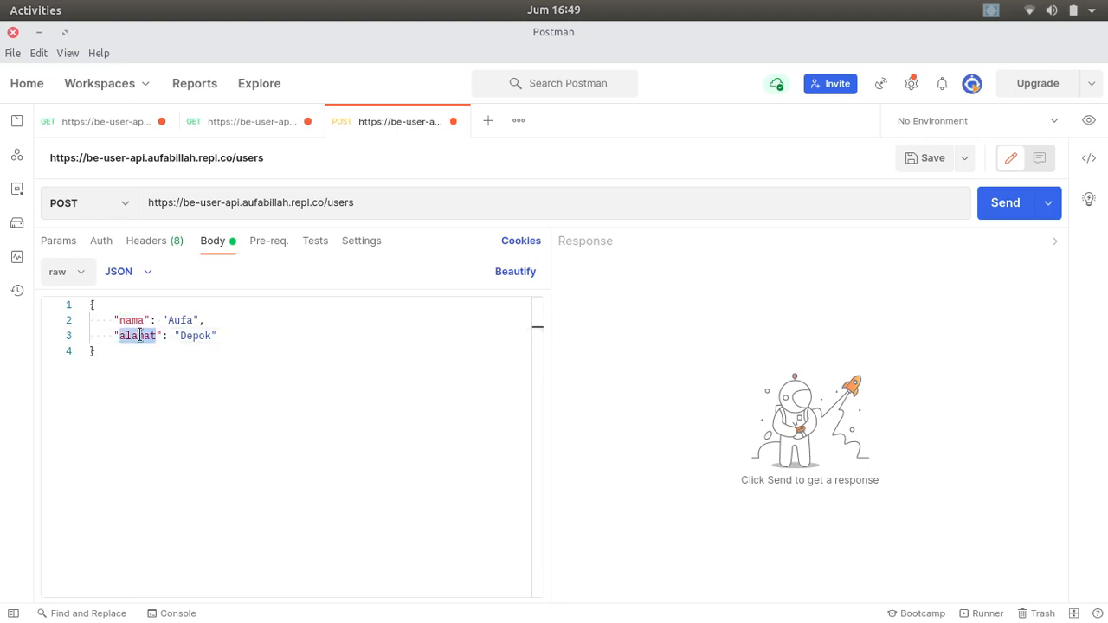
click(139, 320)
double_click(138, 320)
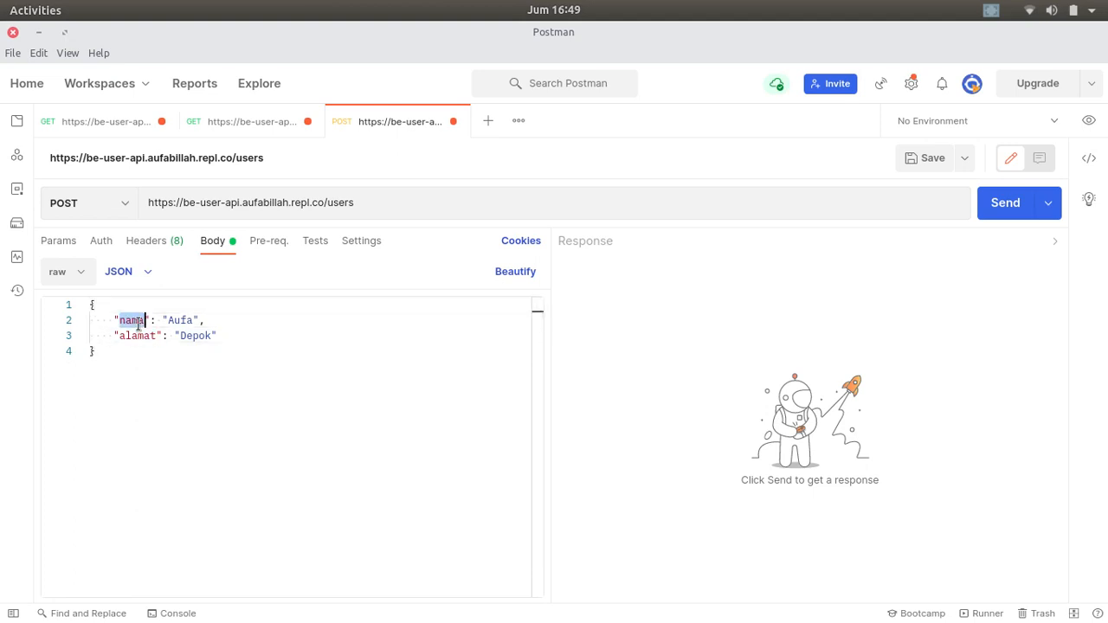
click(136, 335)
double_click(138, 335)
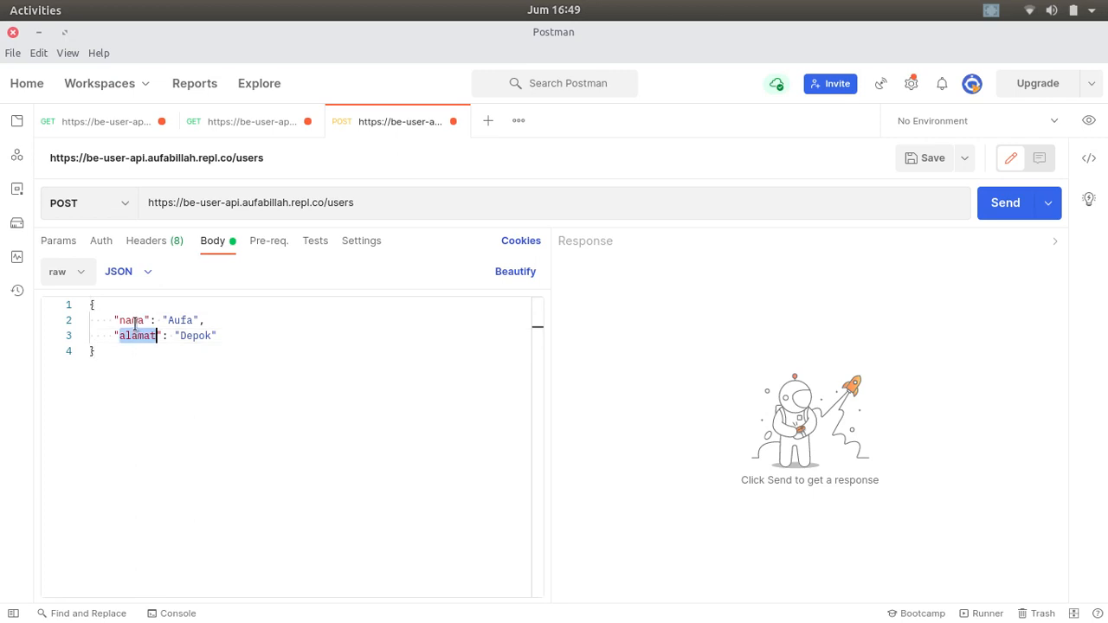
double_click(138, 320)
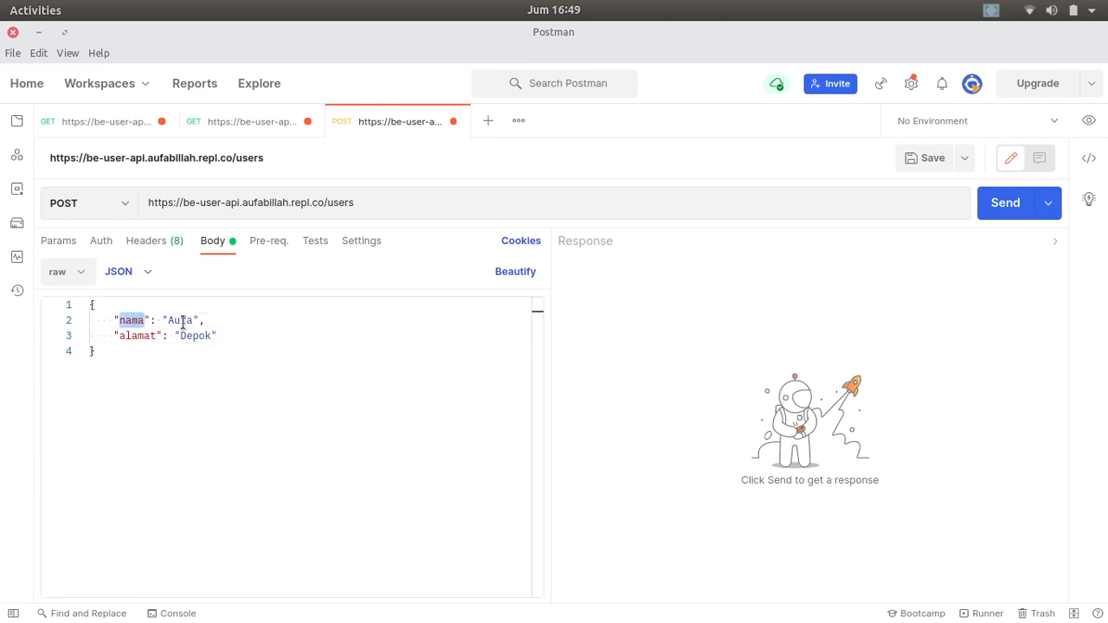
double_click(180, 321)
double_click(136, 335)
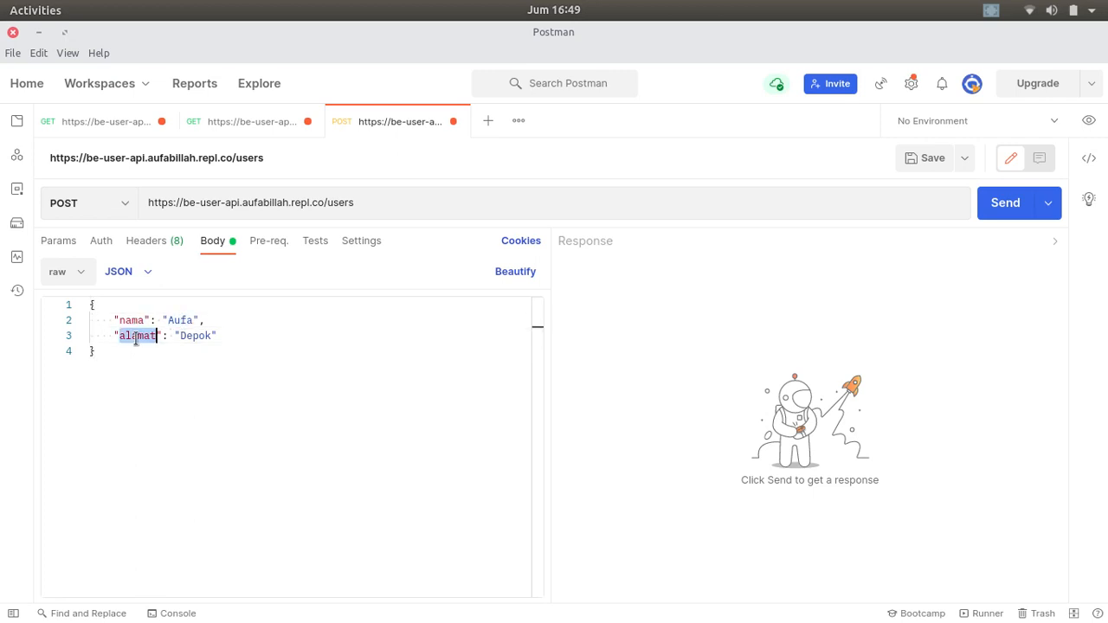
double_click(204, 335)
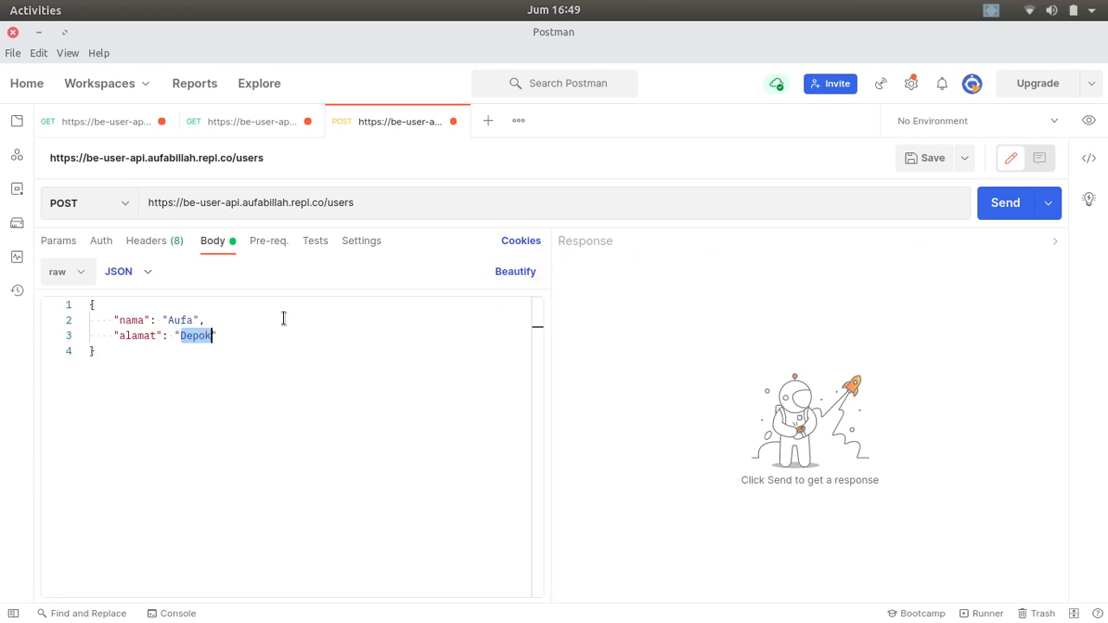
- Send the POST request to add the user and check the message in the response
click(163, 354)
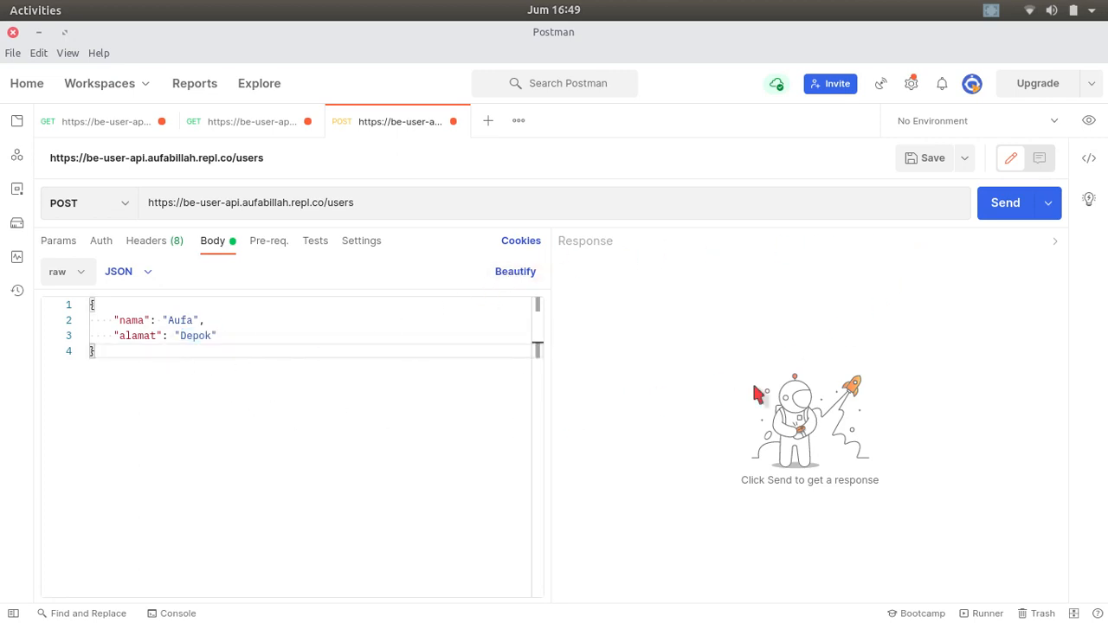
click(991, 208)
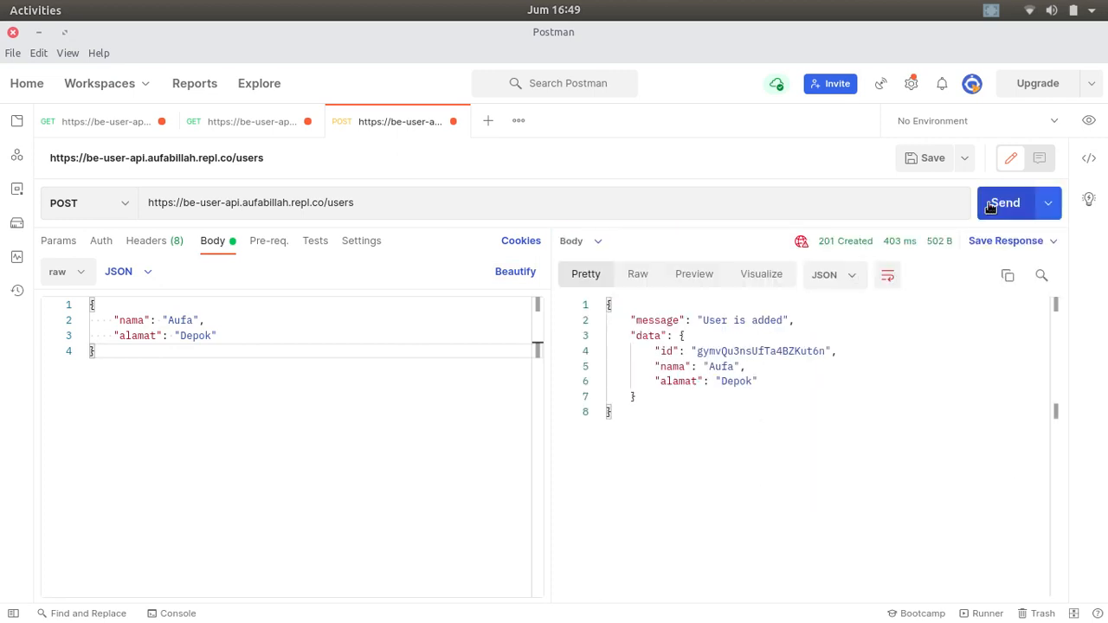
double_click(654, 320)
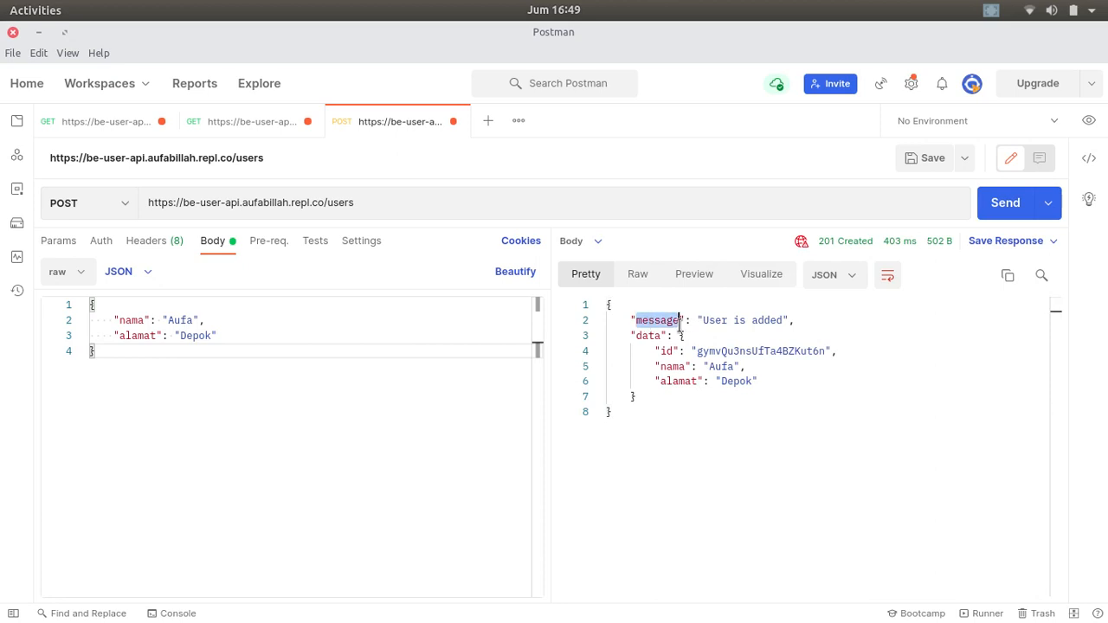
double_click(715, 320)
double_click(766, 320)
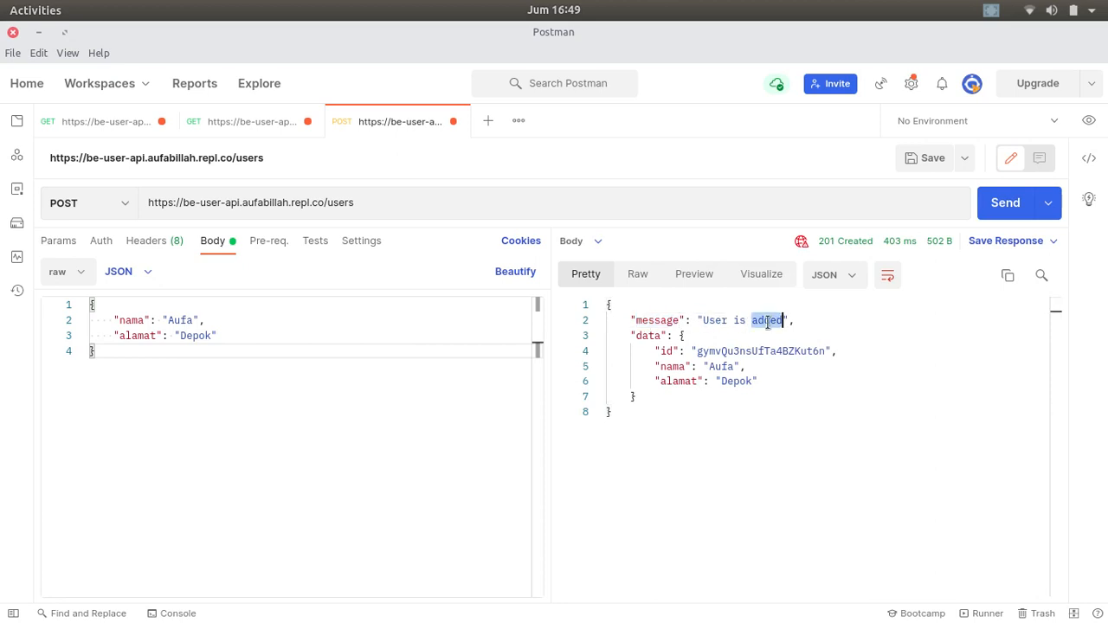
- Examine the id, nama and alamat fields in the data object of the POST response
double_click(648, 336)
double_click(668, 351)
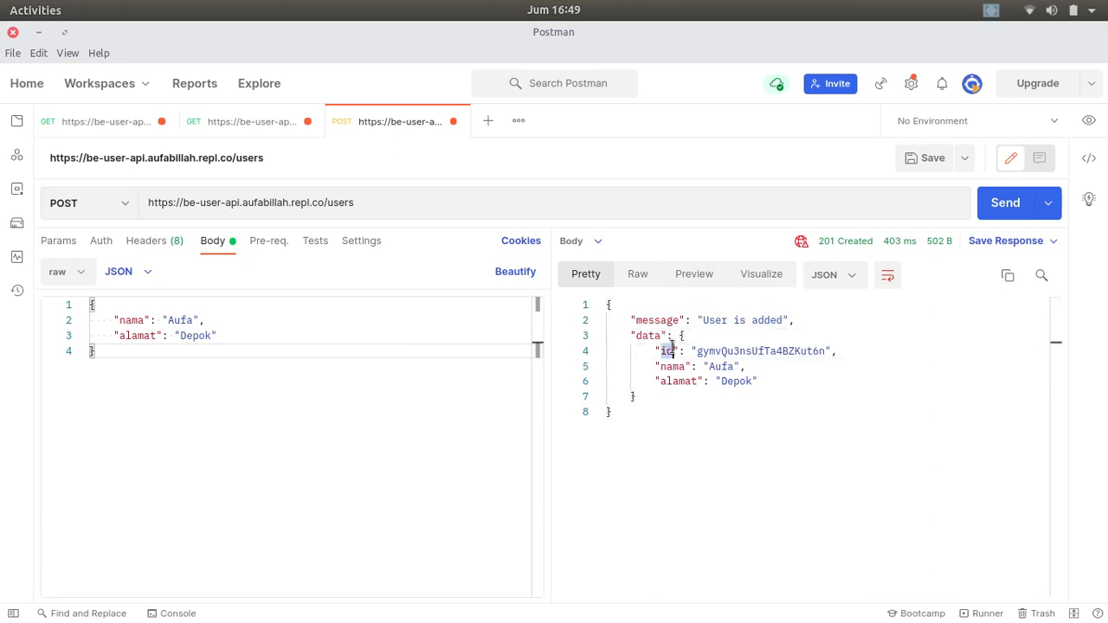
drag(698, 351, 786, 351)
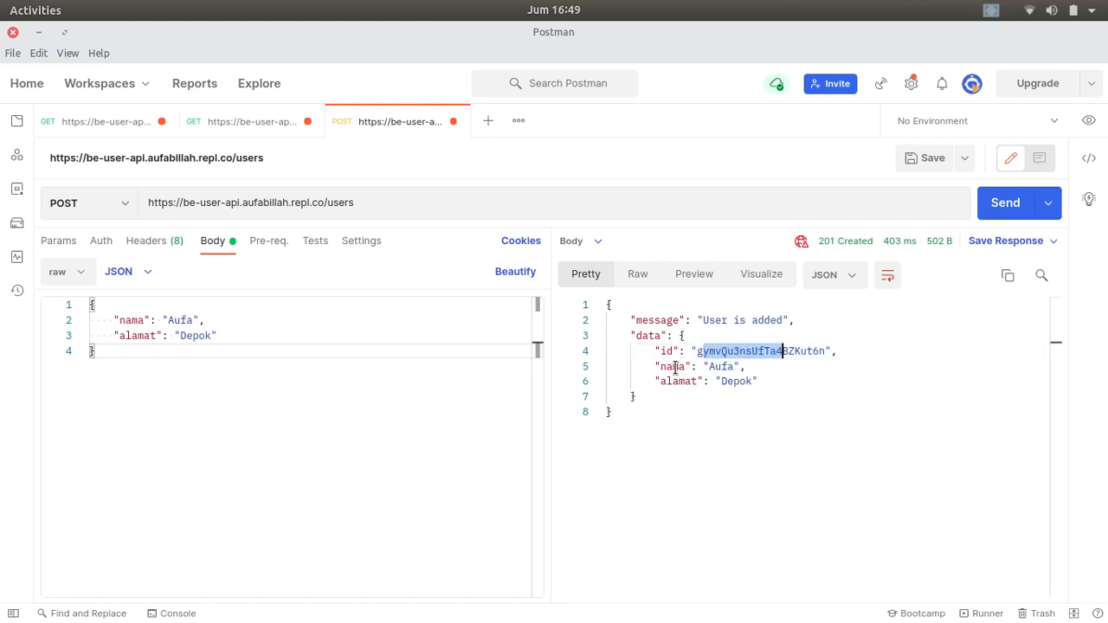
double_click(680, 366)
double_click(720, 366)
double_click(682, 381)
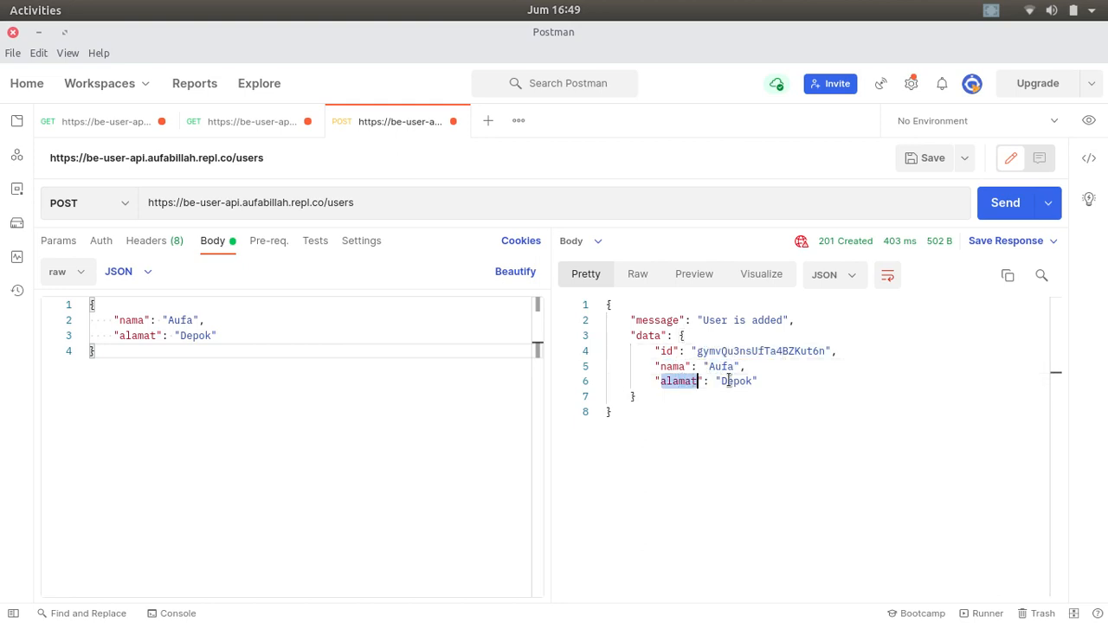
double_click(735, 381)
double_click(682, 381)
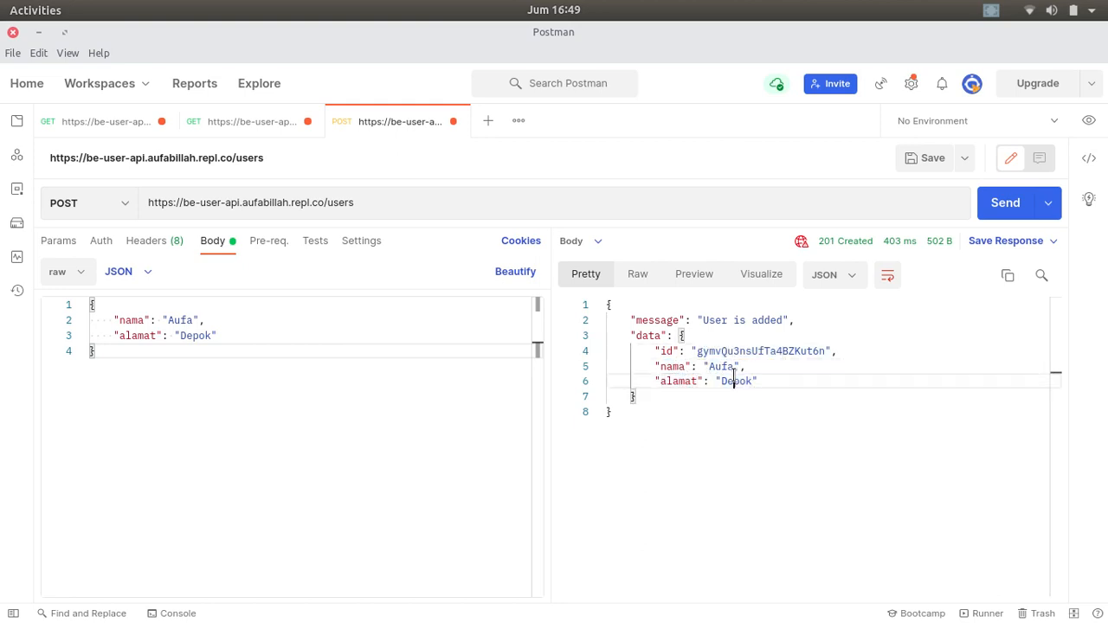
double_click(733, 381)
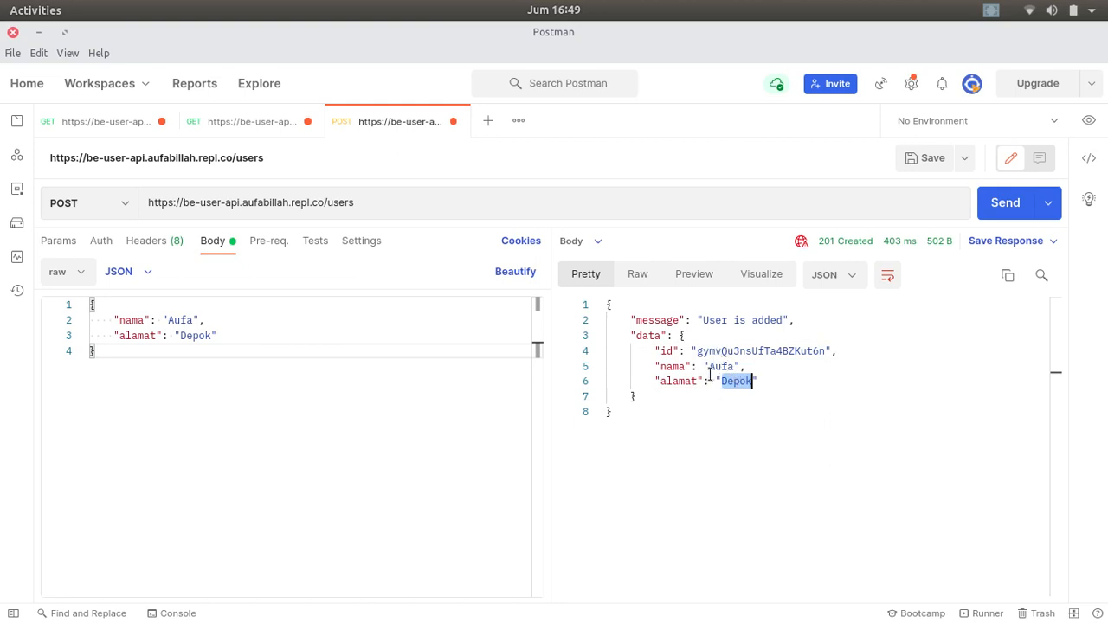
double_click(725, 366)
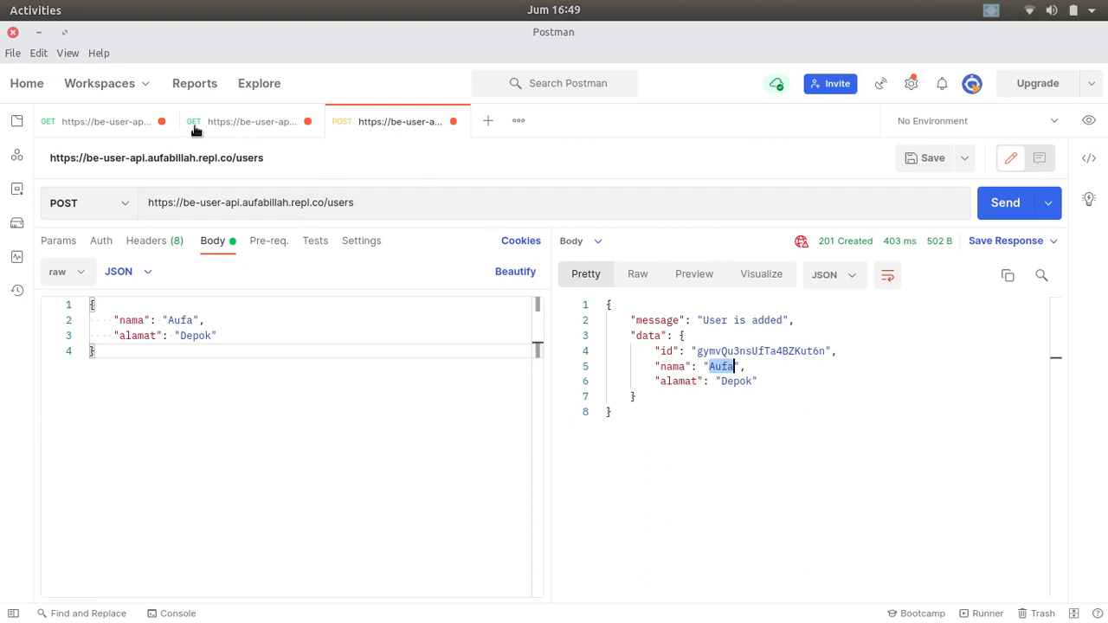
- Resend the GET request for all users and go to the newly added user's entry in the response
click(122, 127)
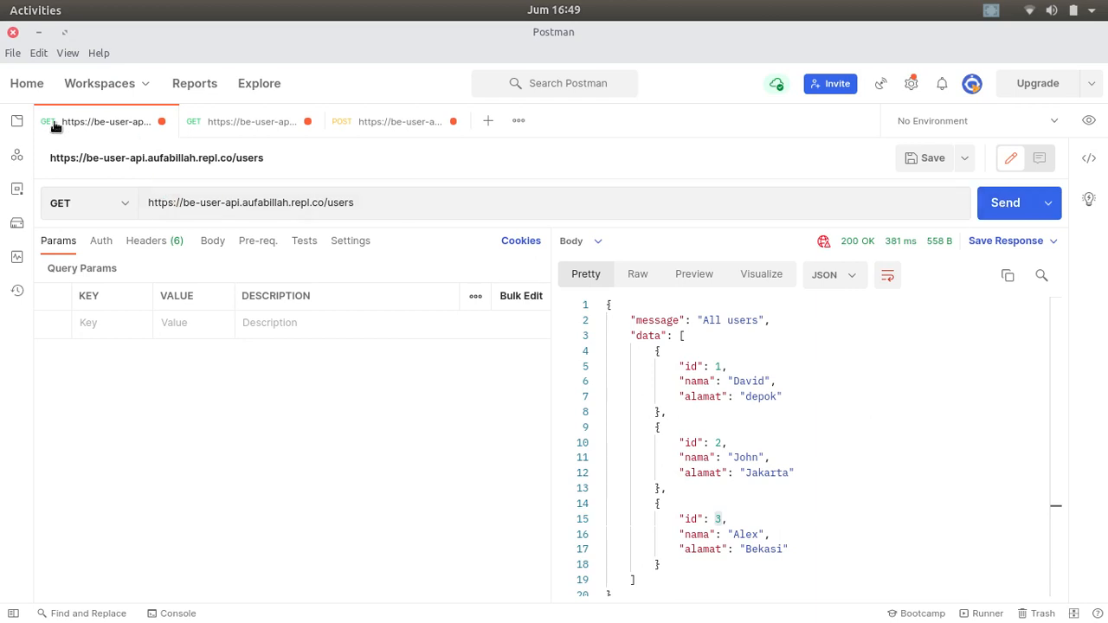
triple_click(364, 204)
click(377, 201)
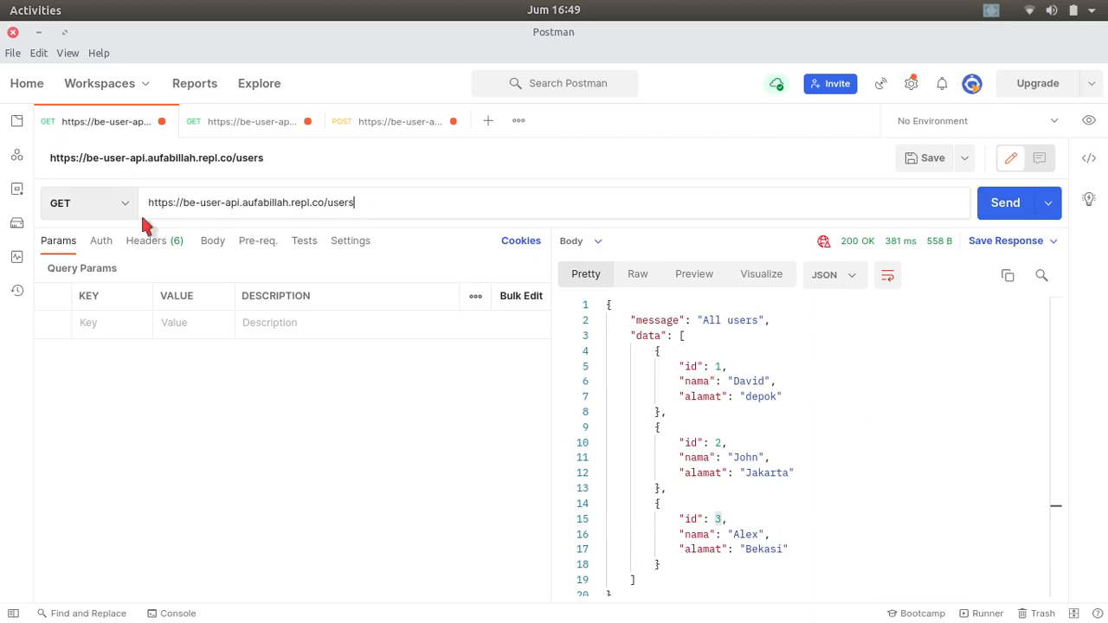
click(1003, 204)
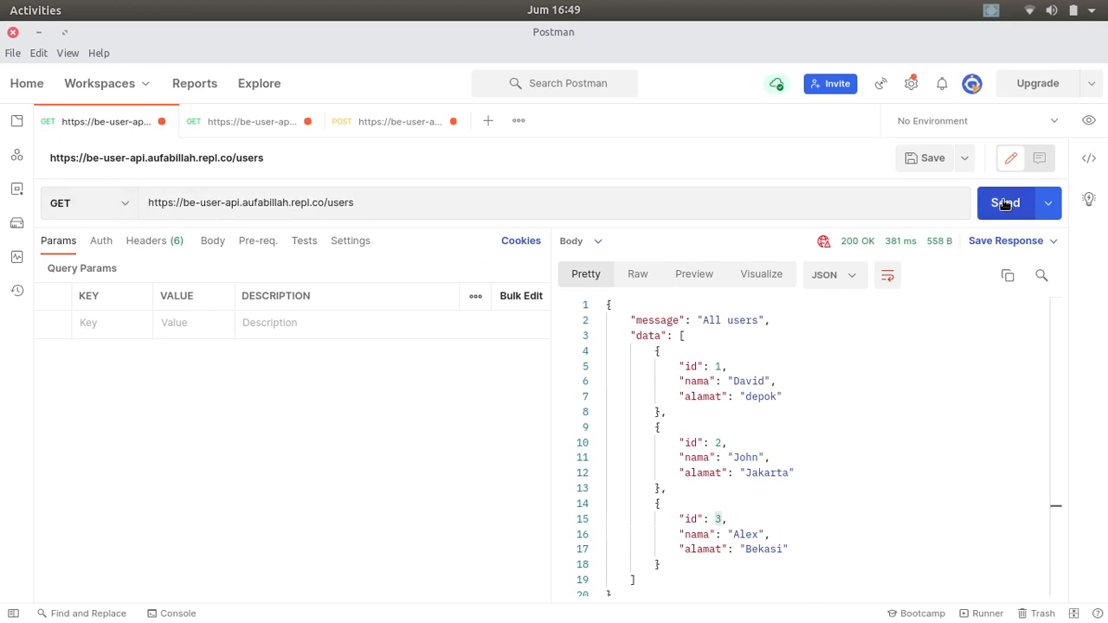
scroll(763, 416, down, 2)
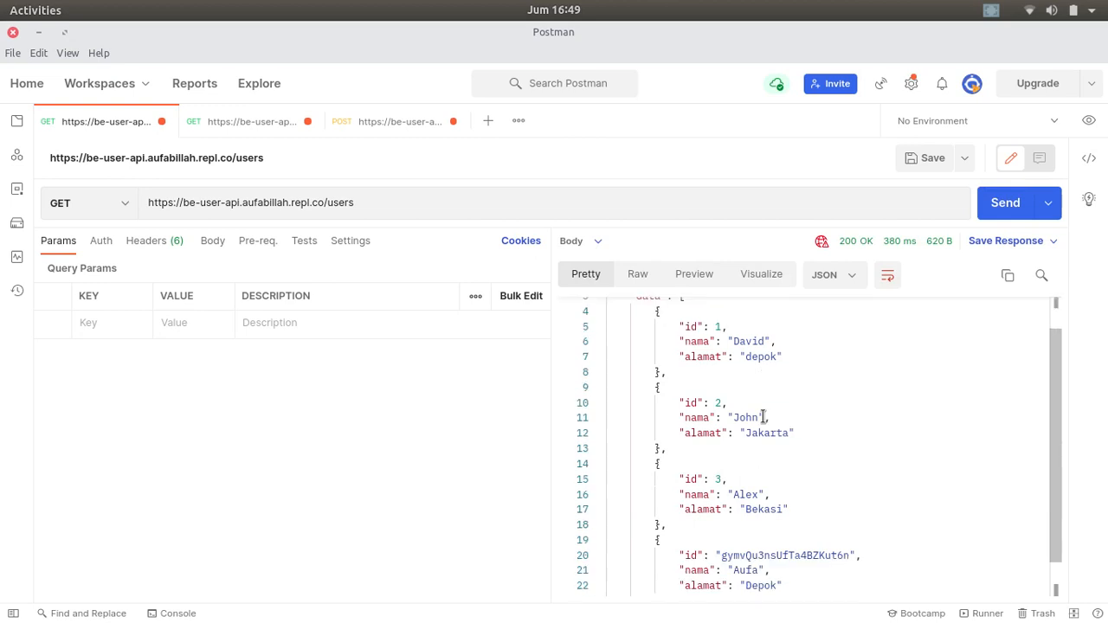
- Compare the new user's id and nama in the all-users response with the data returned by the POST request
drag(724, 513, 839, 513)
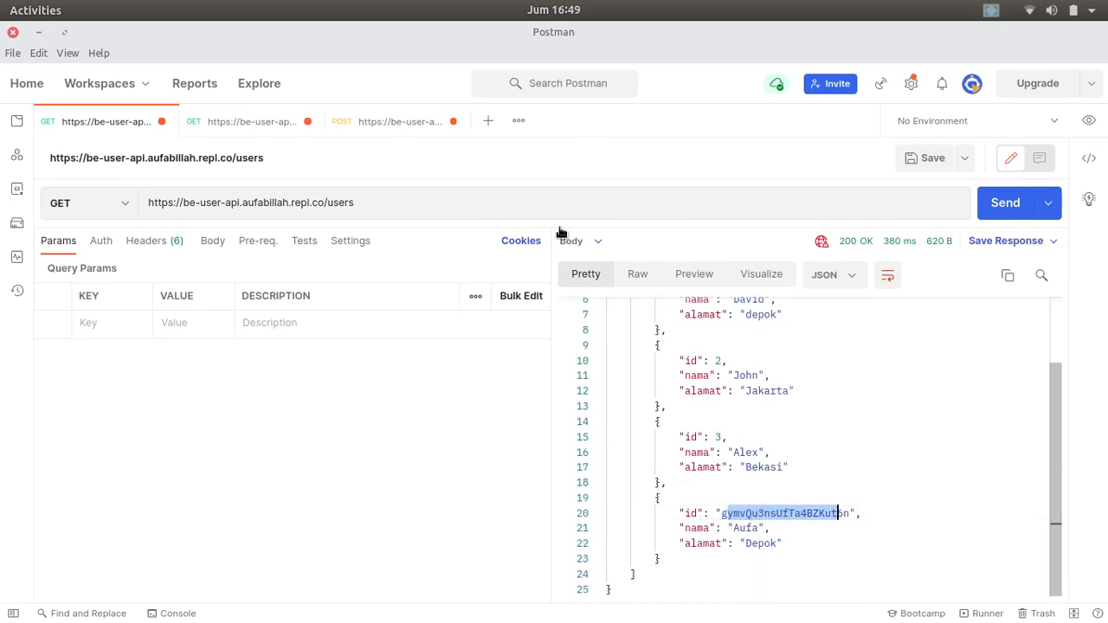
click(386, 121)
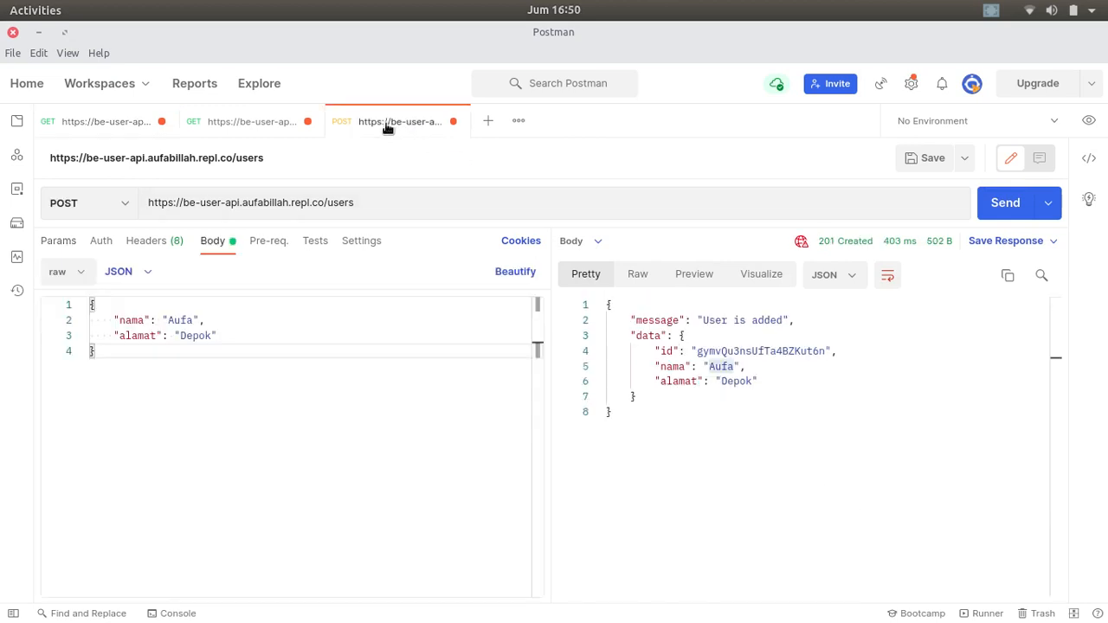
click(116, 121)
double_click(744, 527)
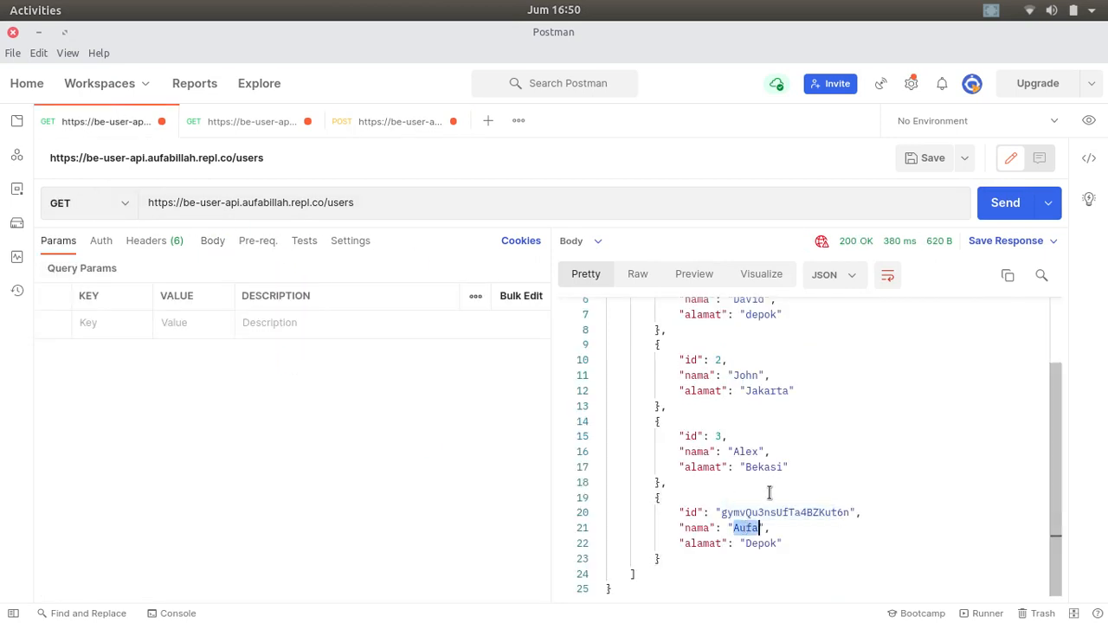
scroll(768, 493, up, 2)
scroll(721, 431, down, 2)
- Set the id in the single-user GET URL to the new user's id copied from the all-users response, and send the request
double_click(745, 513)
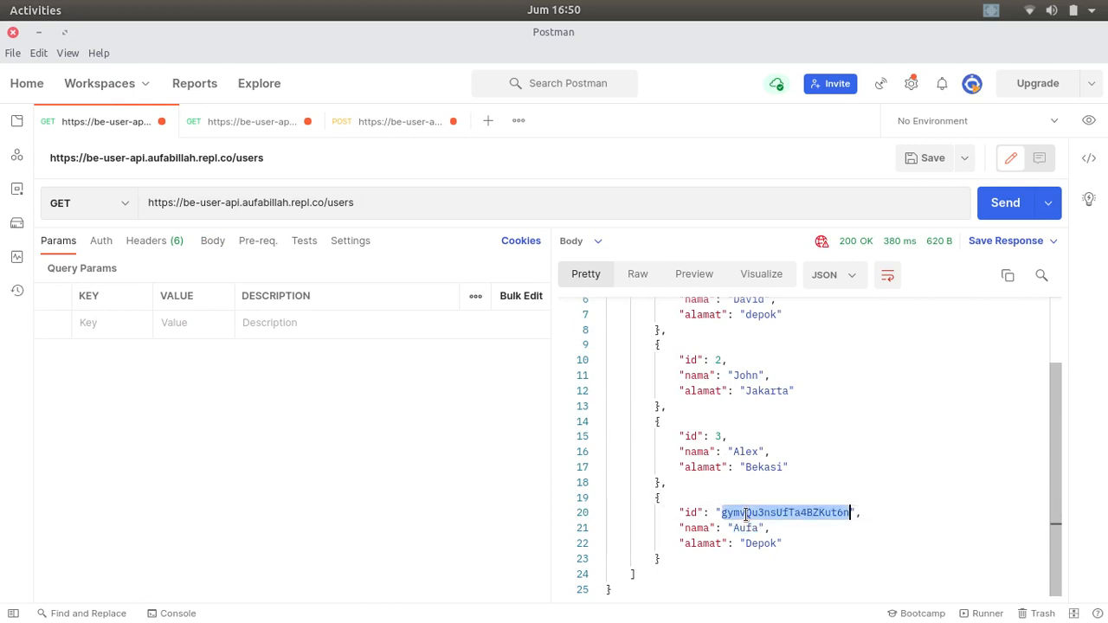
click(243, 121)
double_click(359, 206)
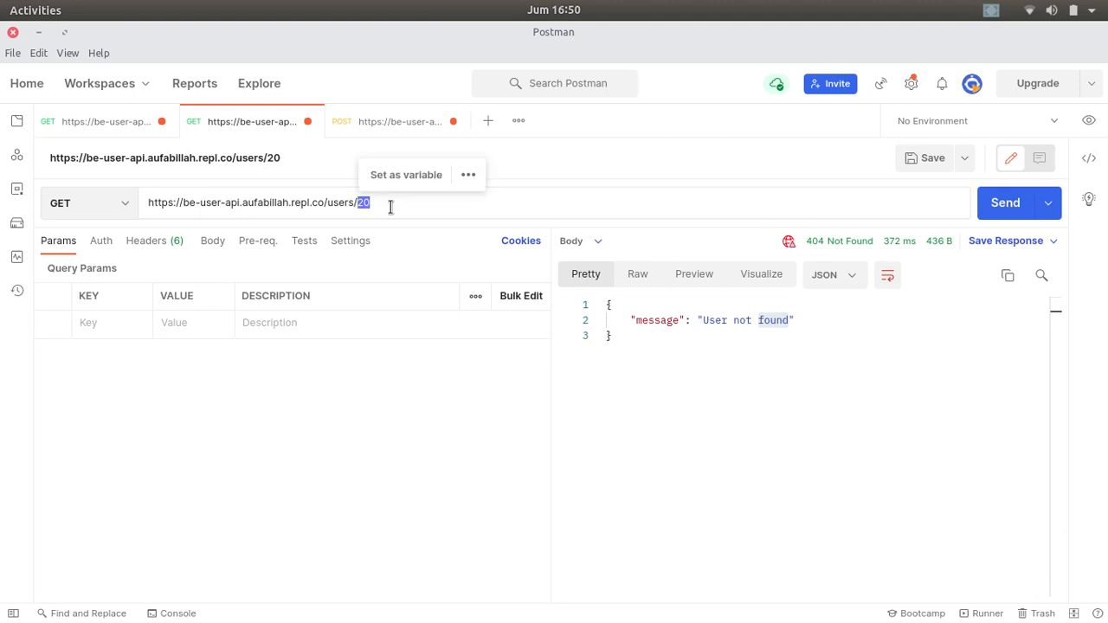
text(gymvQu3nsUfTa4BZKut6n)
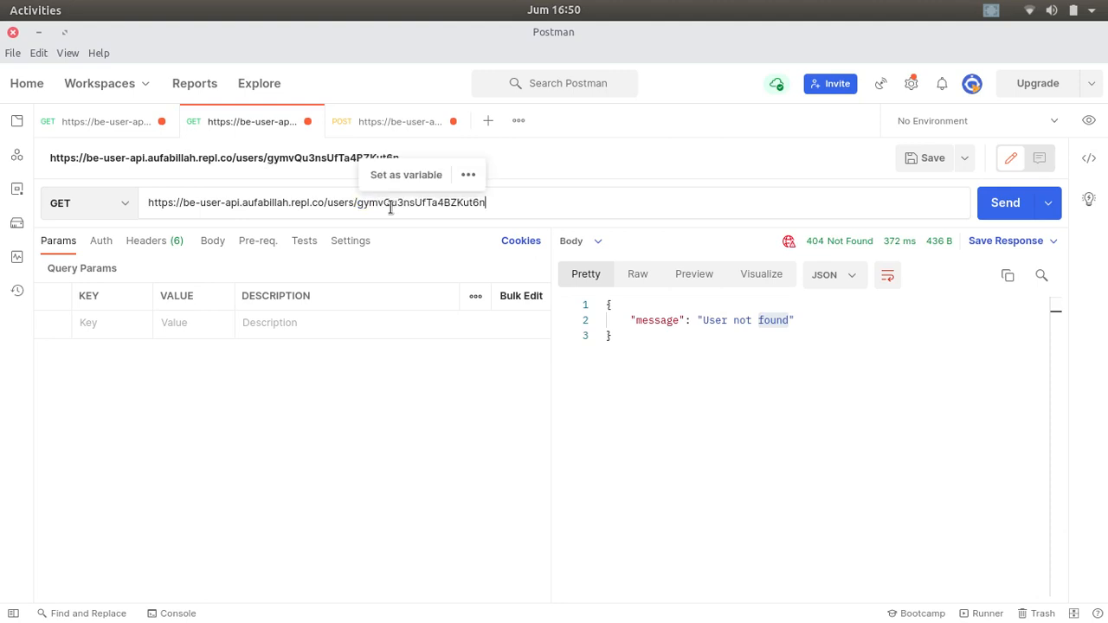
click(990, 214)
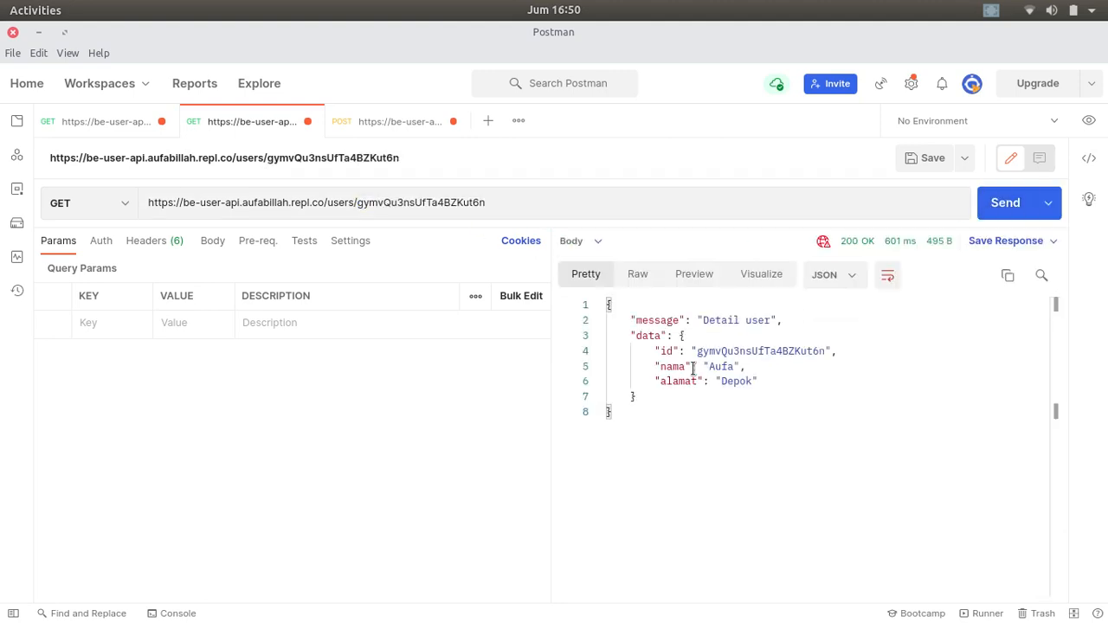
drag(703, 409, 608, 305)
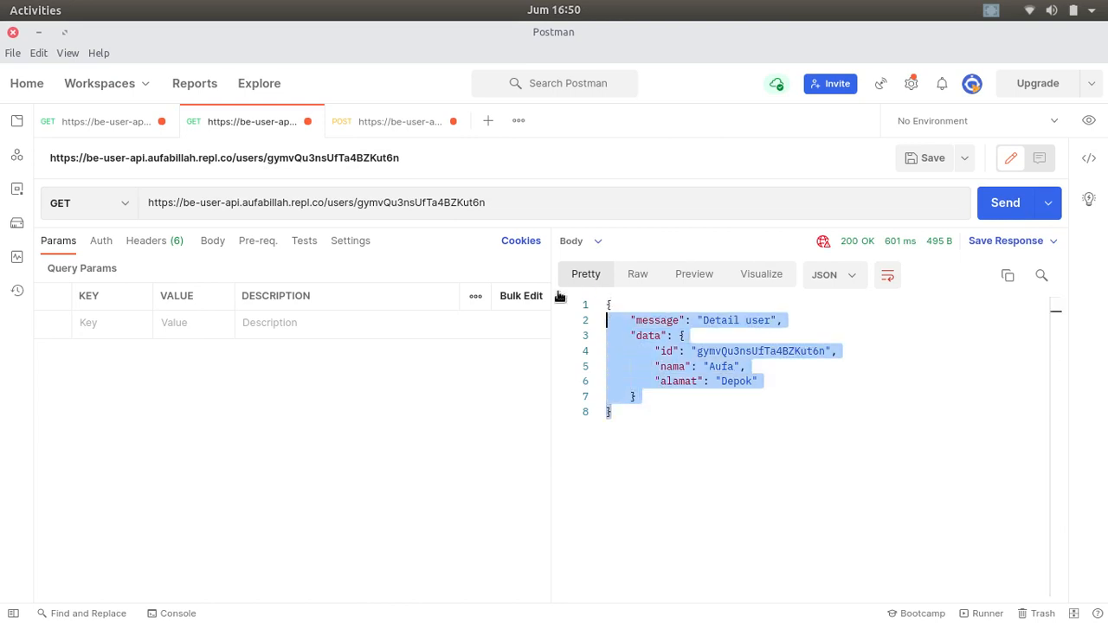
- Switch to the Google Slides presentation in Chrome and review the POST request example and the Edit Resource slide about PUT
click(373, 122)
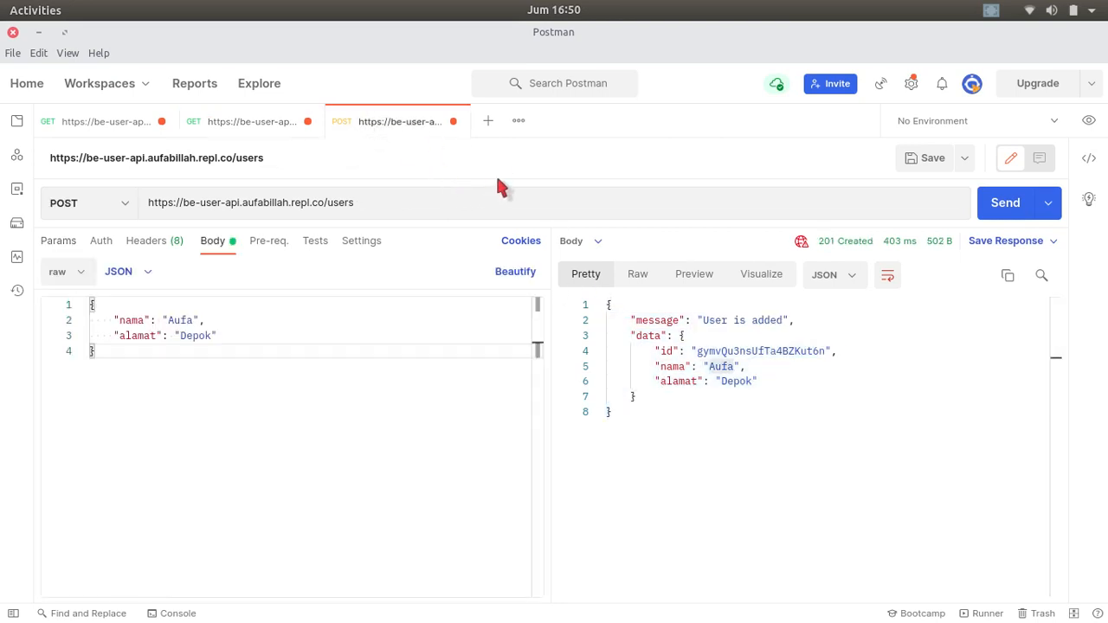
key(alt+Tab)
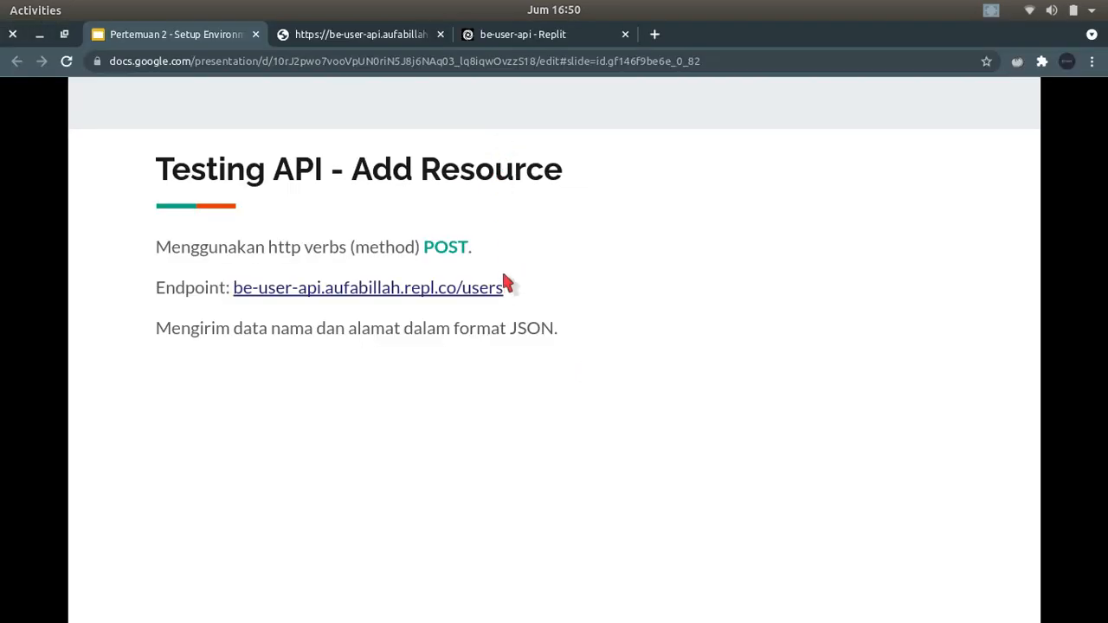
key(Right)
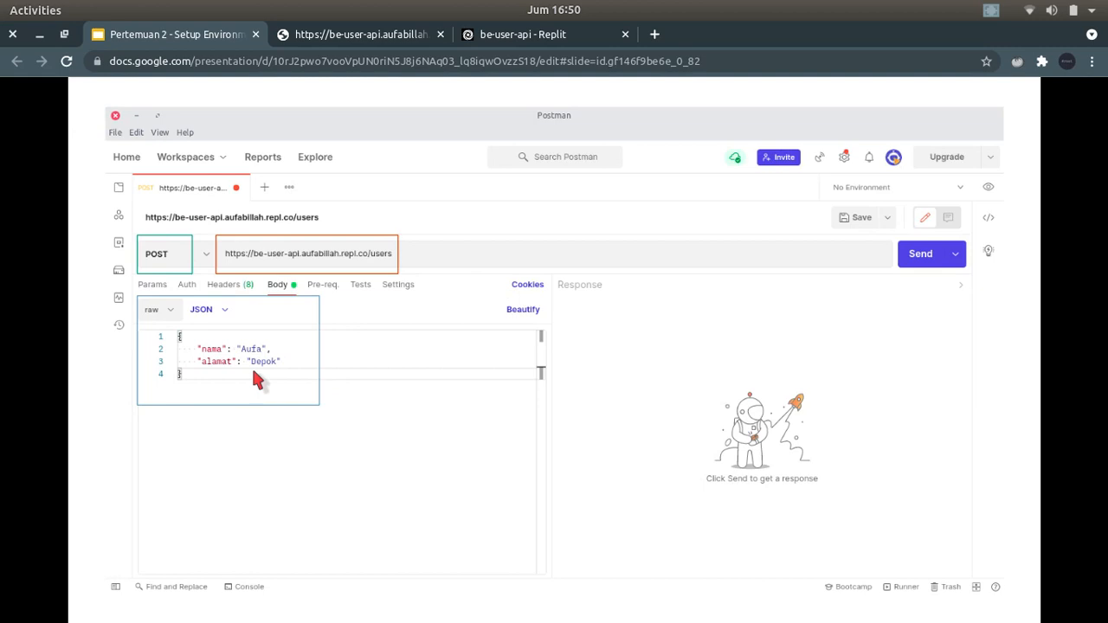
key(Right)
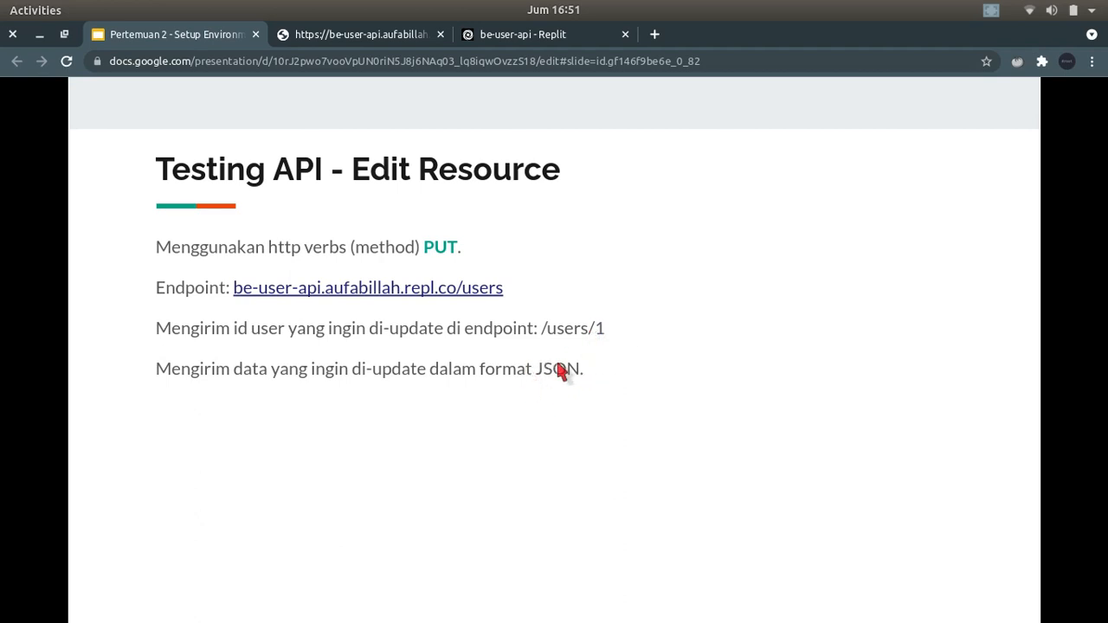
- Switch back to Postman, duplicate the POST request and set the copy's method to PUT
key(alt+Tab)
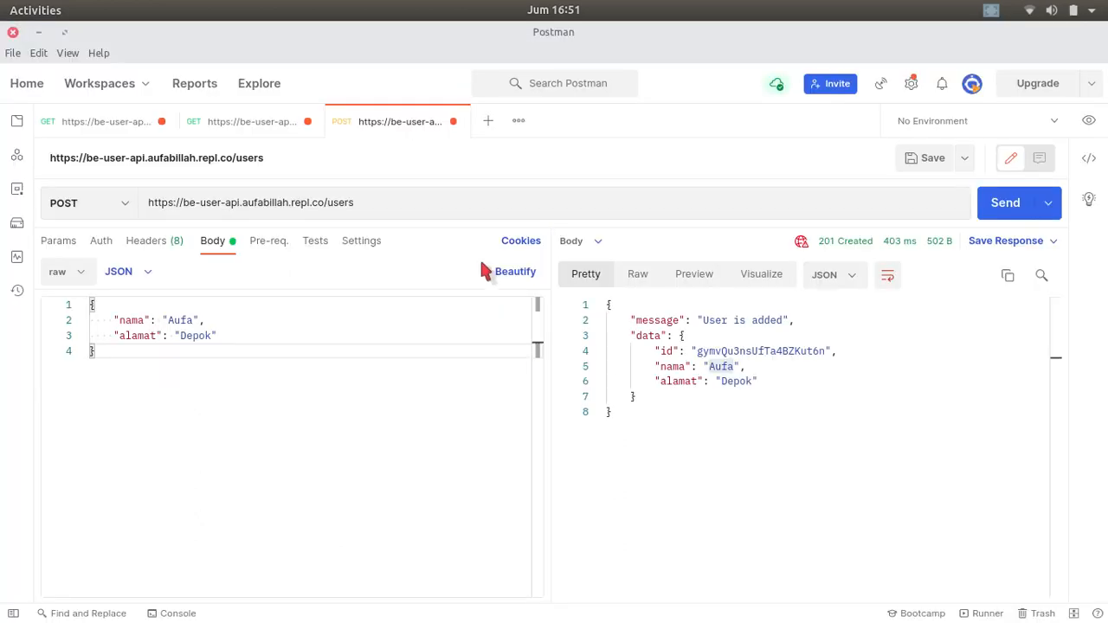
right_click(378, 126)
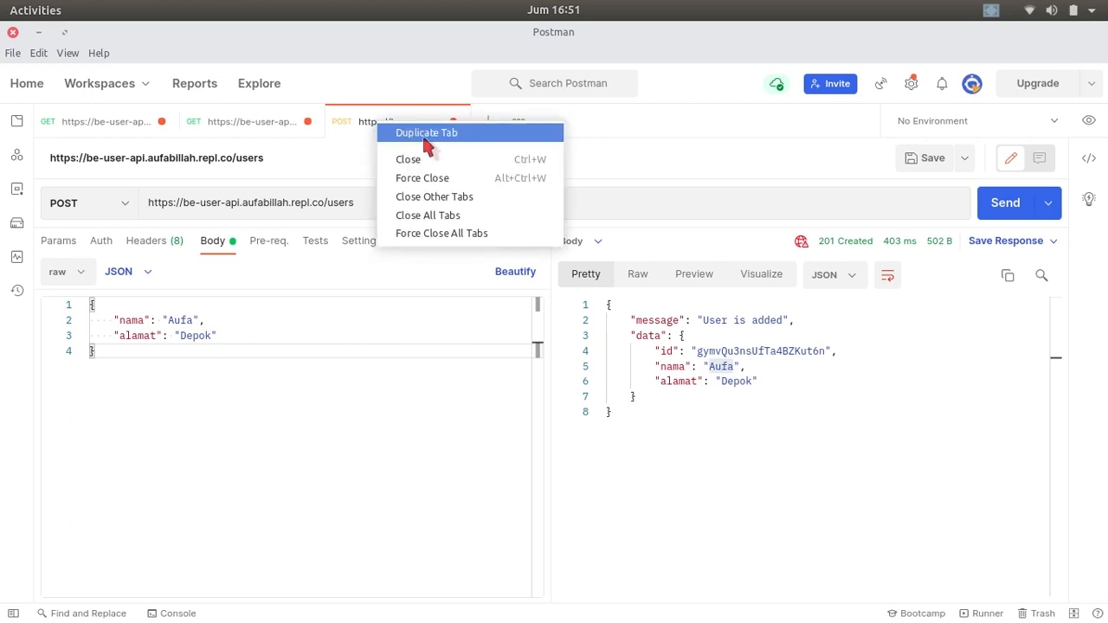
click(438, 139)
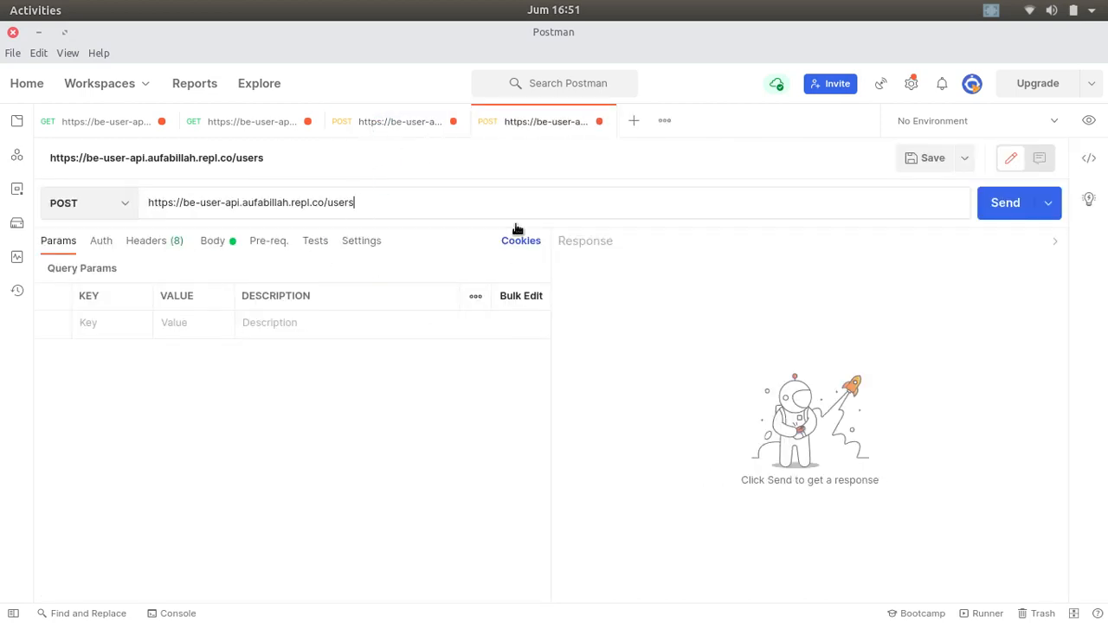
click(99, 204)
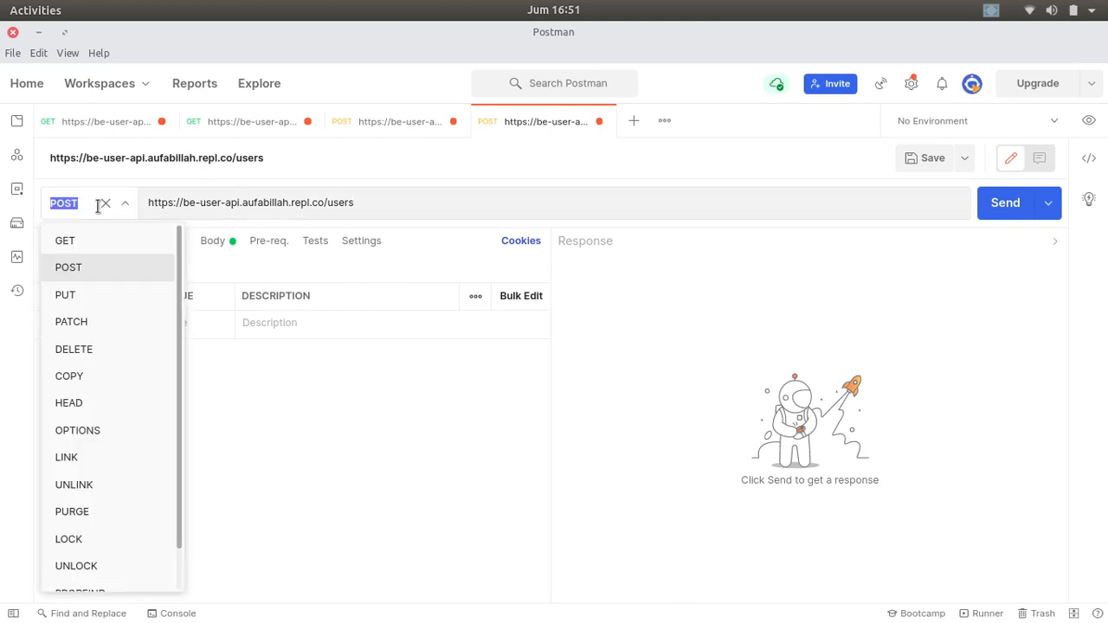
click(89, 295)
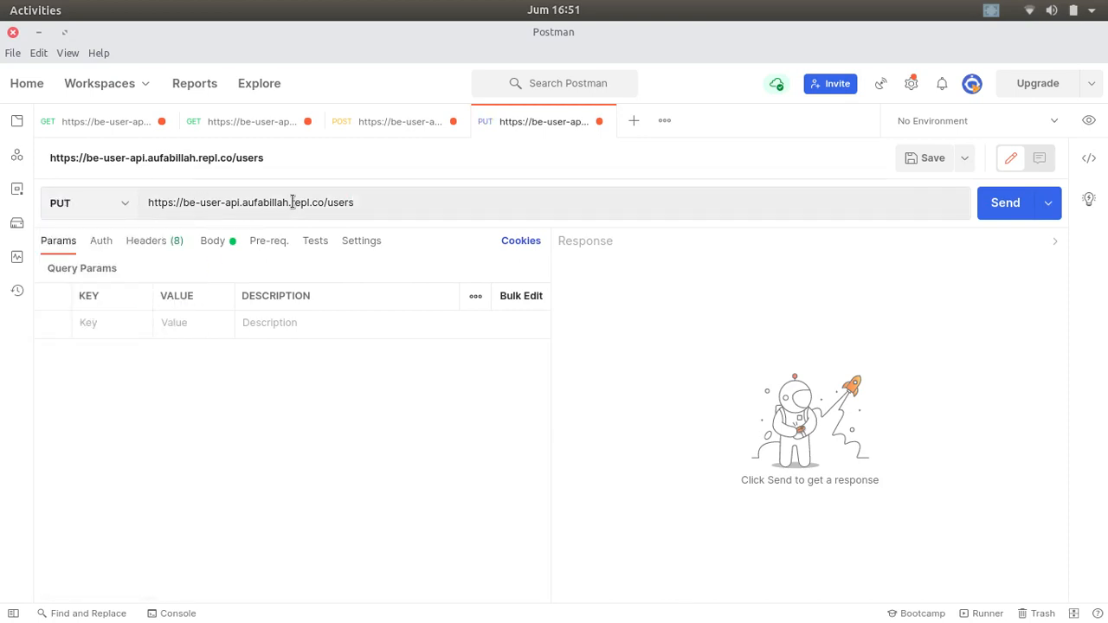
- Look up the first user's id in the all-users response and append /1 to the PUT request's URL
click(107, 121)
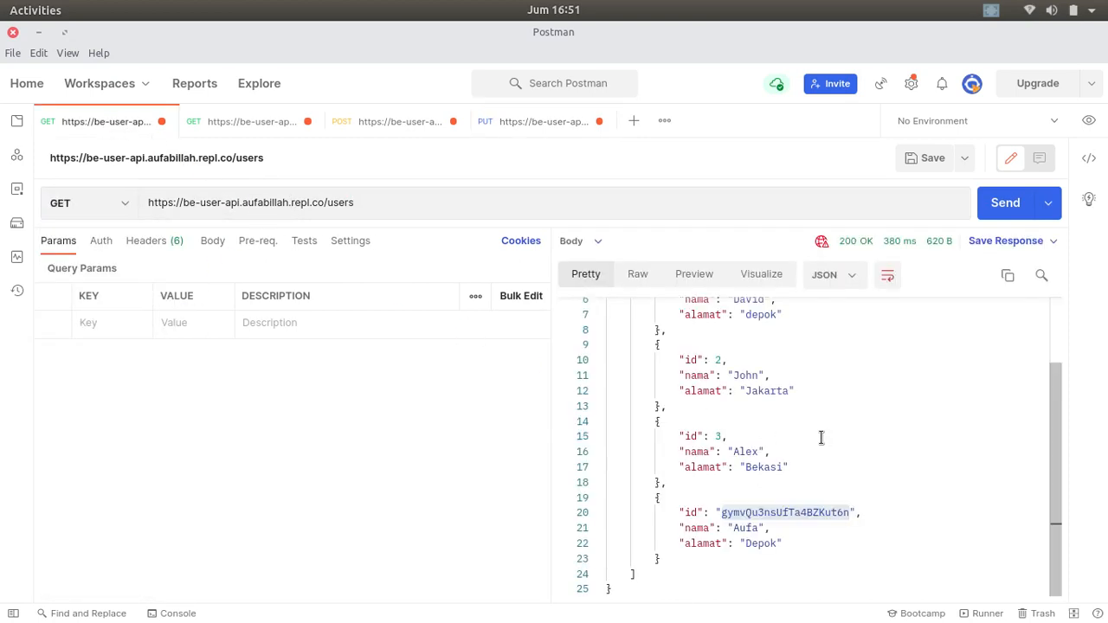
scroll(821, 437, up, 2)
drag(677, 367, 734, 395)
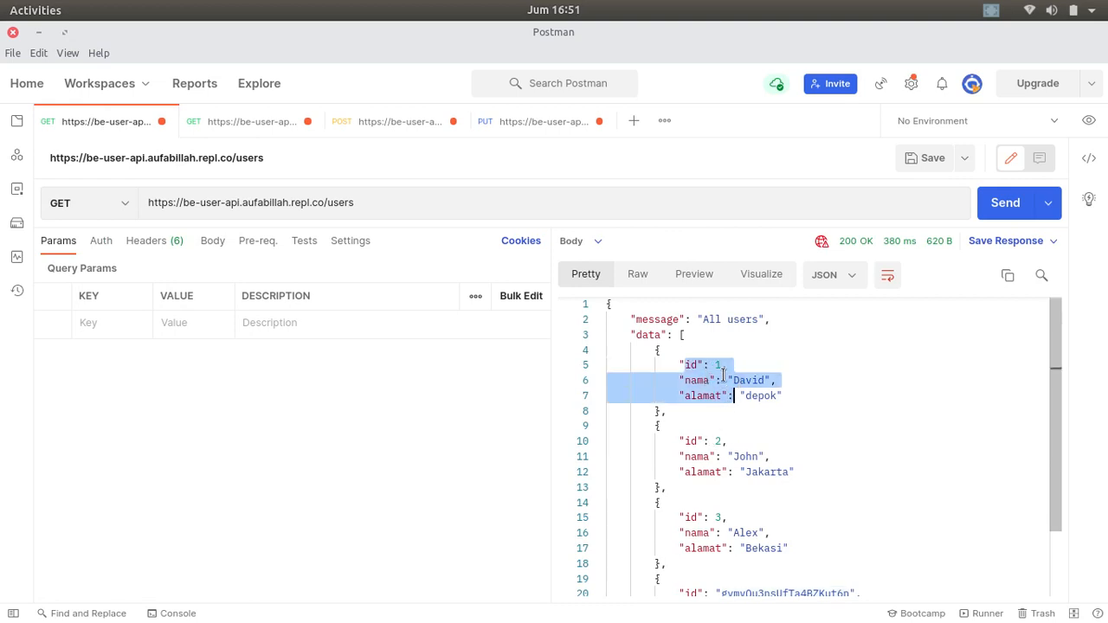
double_click(718, 365)
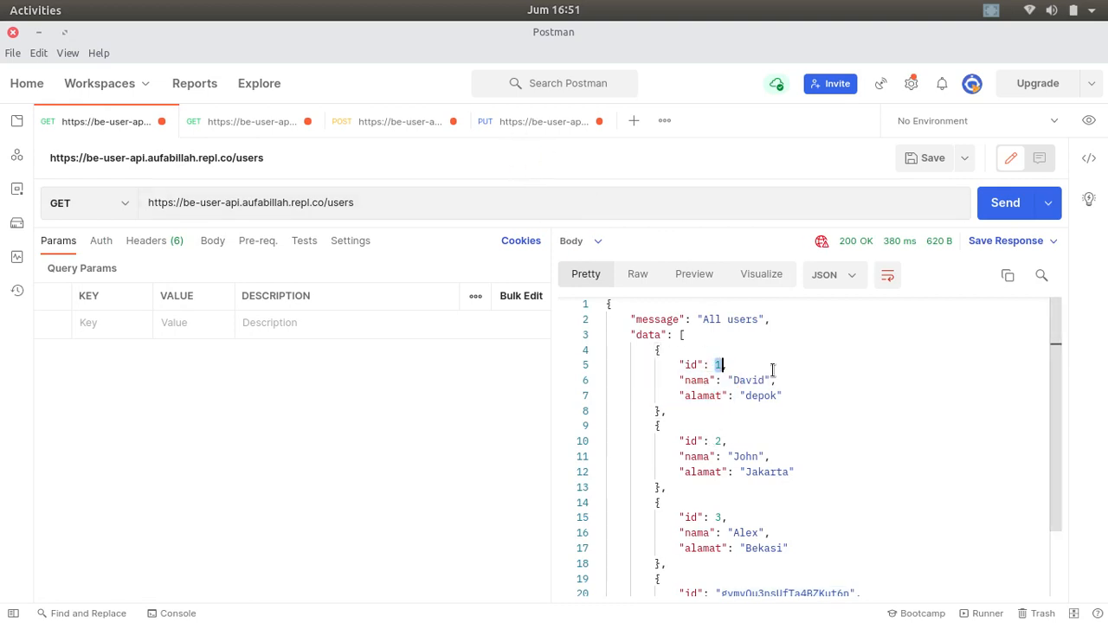
click(541, 123)
click(439, 202)
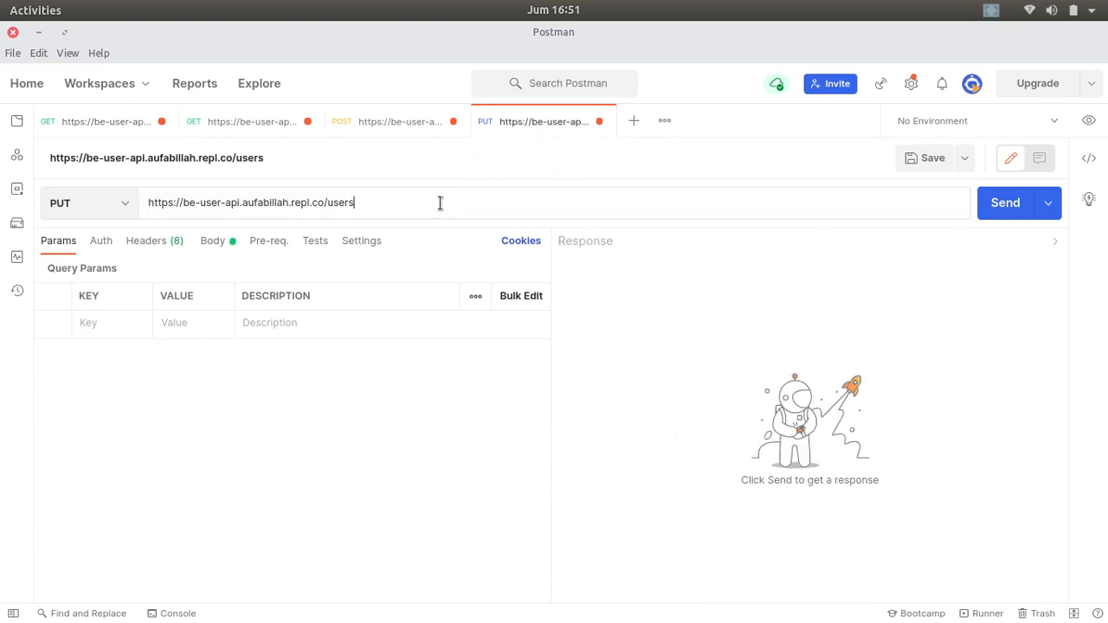
text(/1)
- Examine the nama and alamat fields of the user with id 1 in the all-users response
click(107, 121)
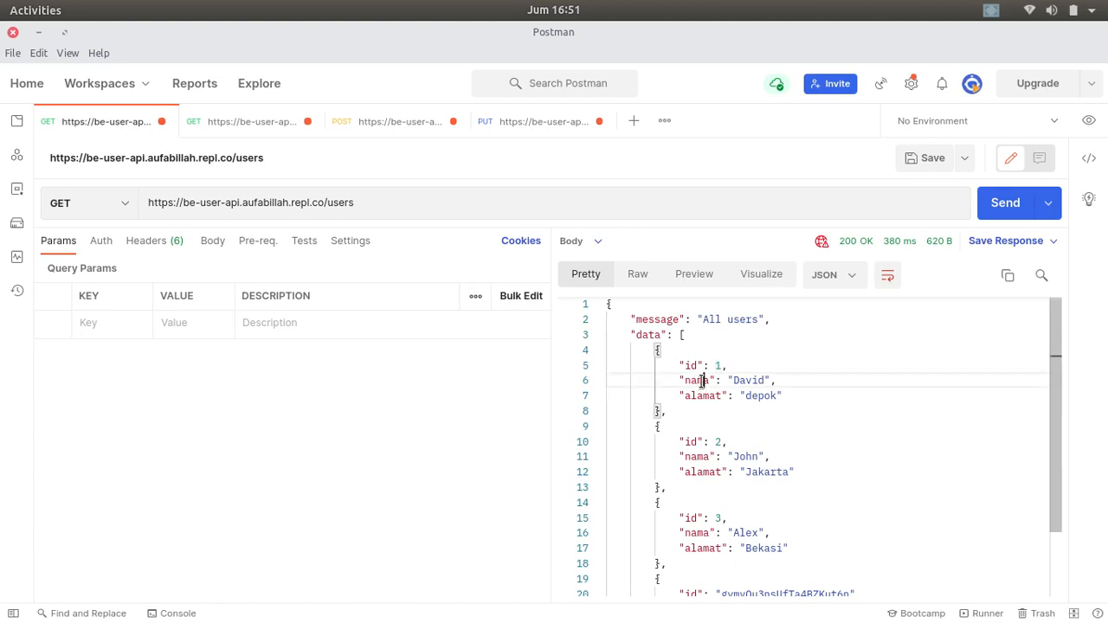
double_click(702, 381)
double_click(705, 396)
click(708, 398)
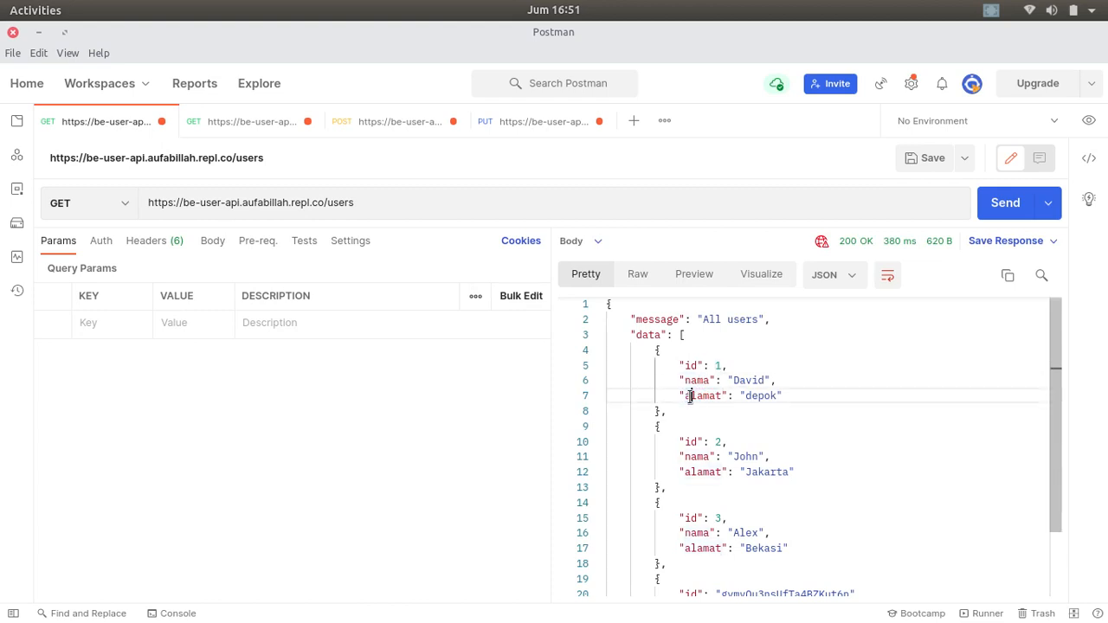
double_click(759, 395)
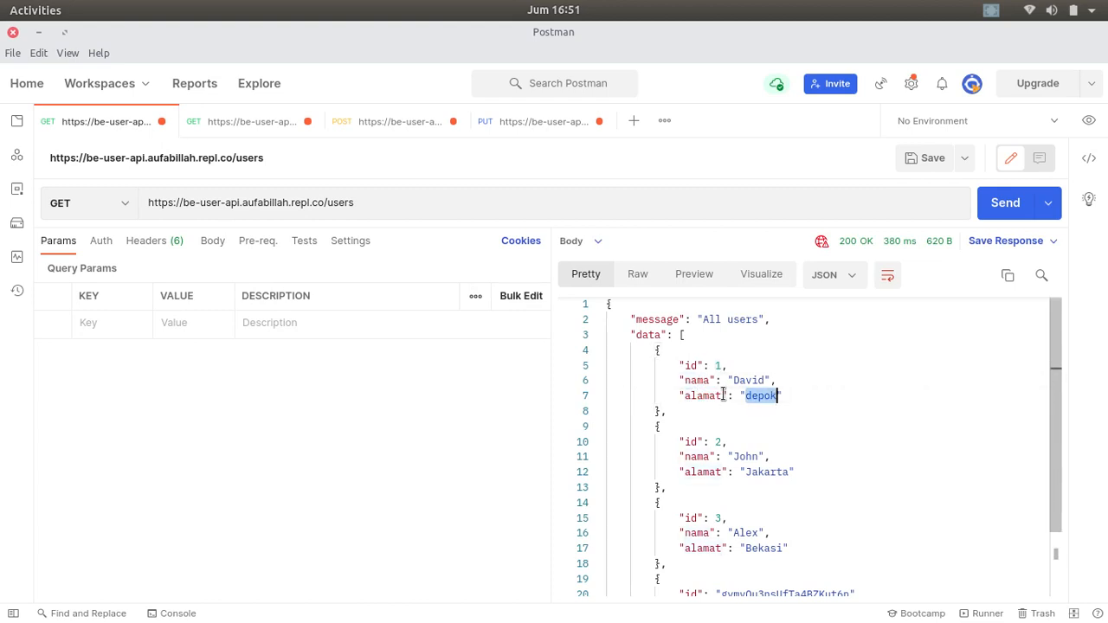
- Set the PUT request's body type to raw and its format to JSON
click(511, 128)
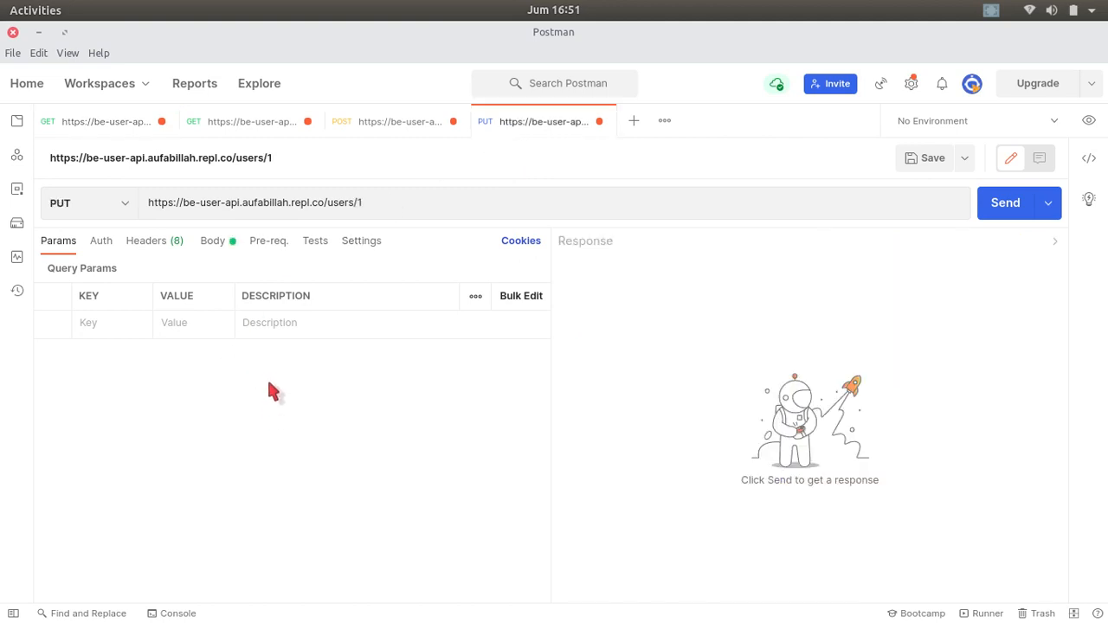
click(211, 250)
click(74, 273)
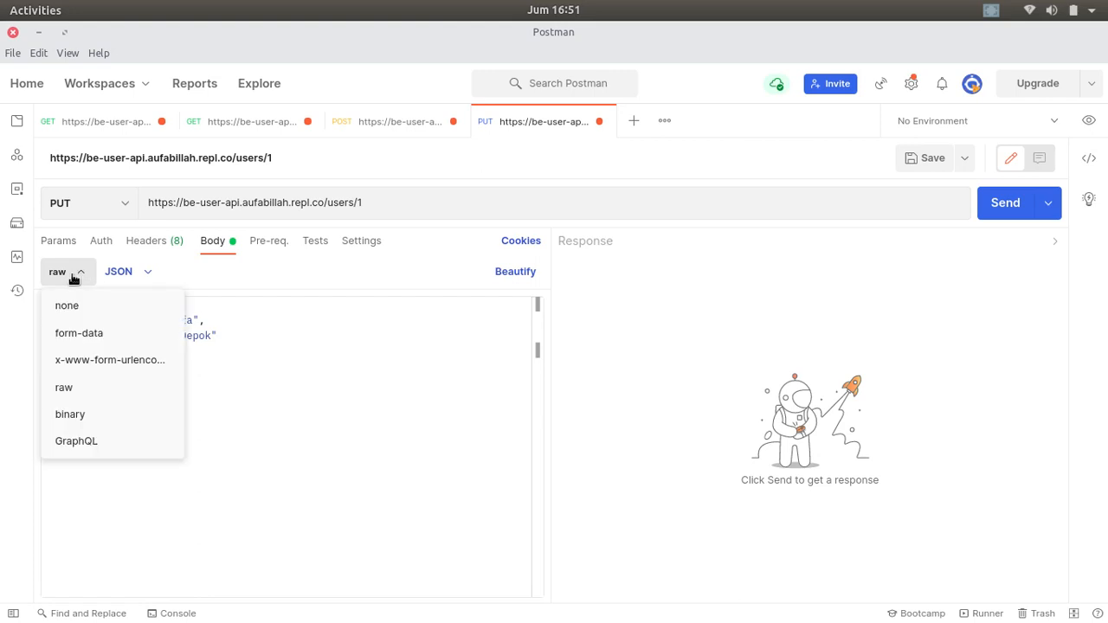
click(94, 387)
click(126, 274)
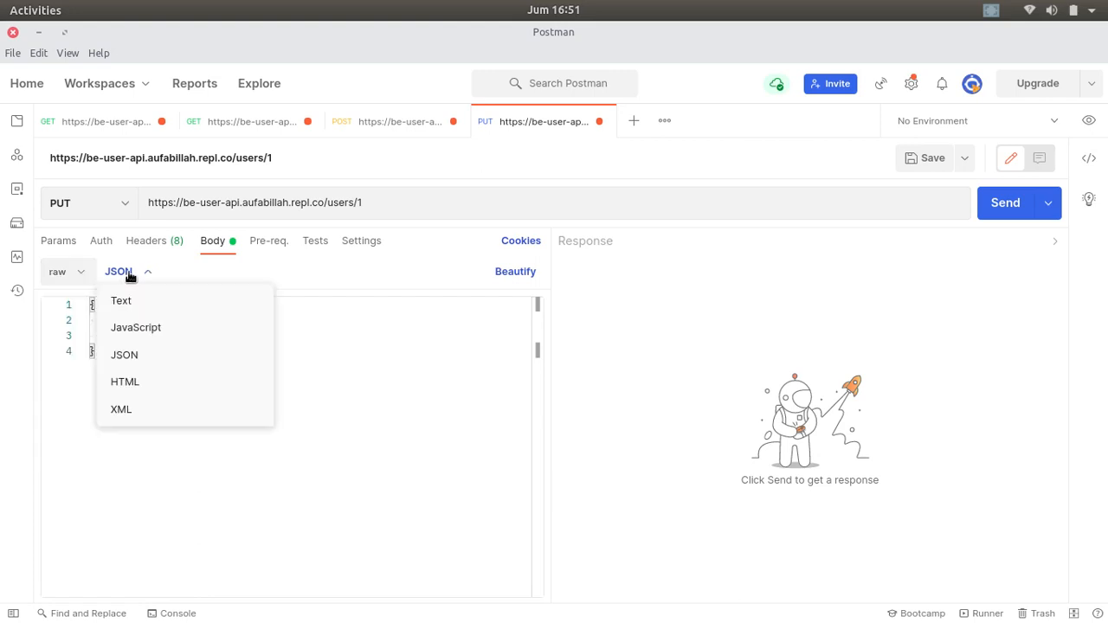
click(142, 363)
- Delete the nama line and the rest of the copied JSON, leaving the PUT request's body empty
click(237, 335)
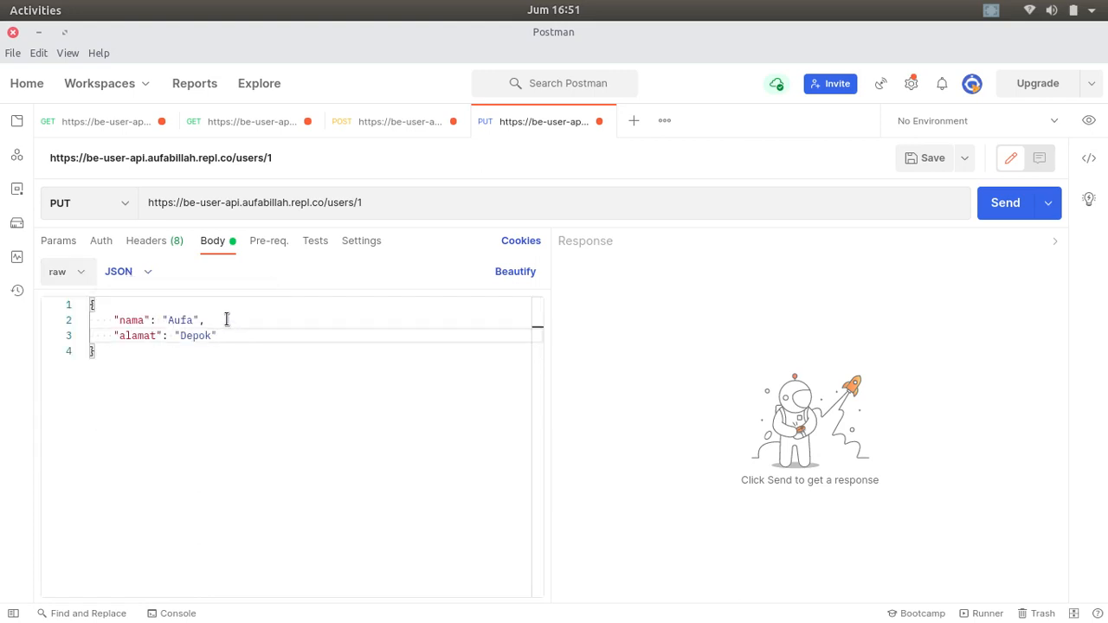
click(234, 323)
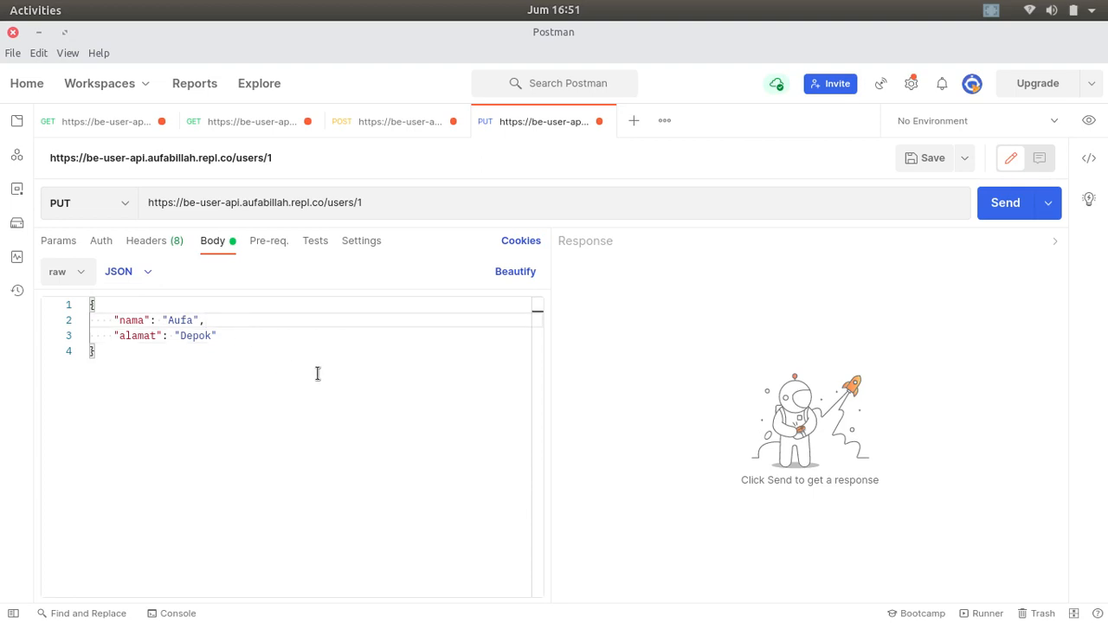
key(shift+Home)
key(shift+Home)
key(Delete)
key(Delete)
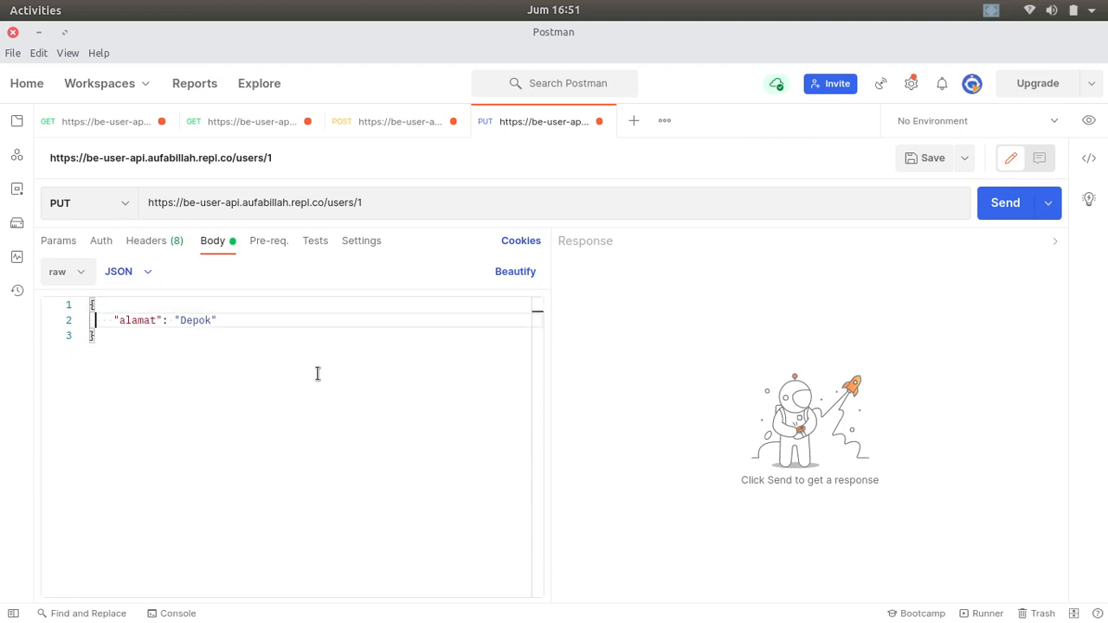
key(ctrl+a)
key(BackSpace)
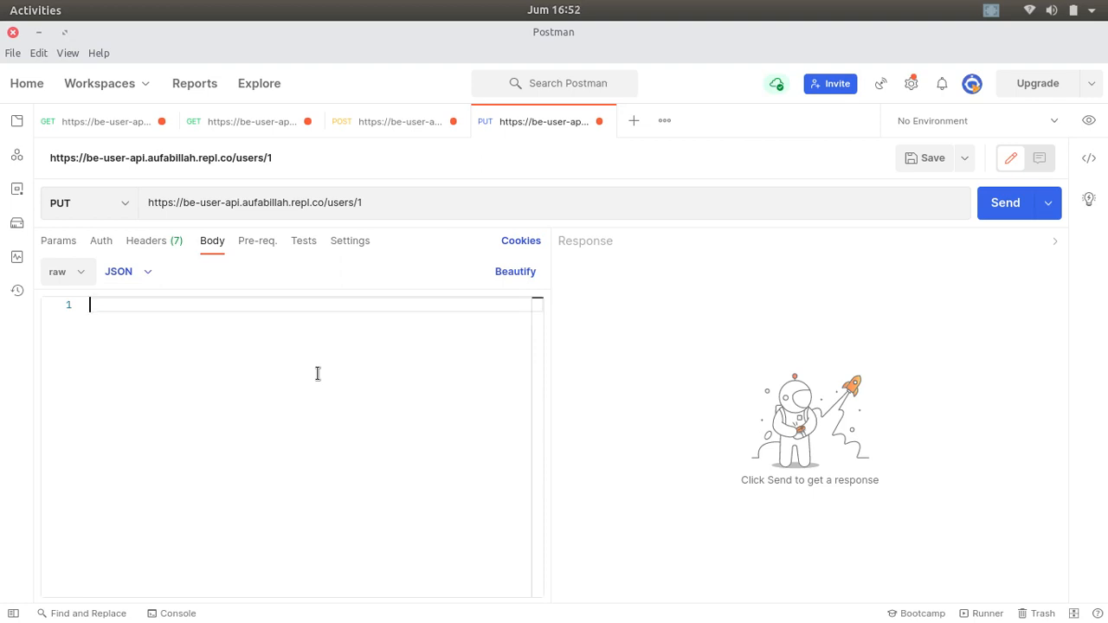
- Enter a JSON body with "alamat": "Bandung" in the PUT request and send it
text({)
key(Return)
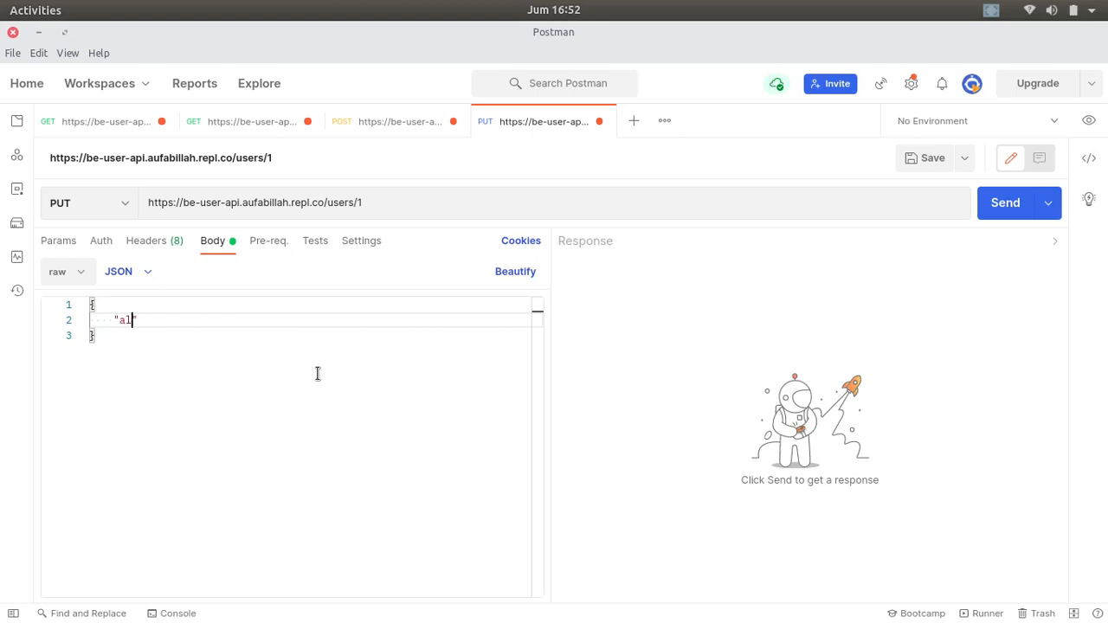
text(amat)
text(andung)
click(1000, 212)
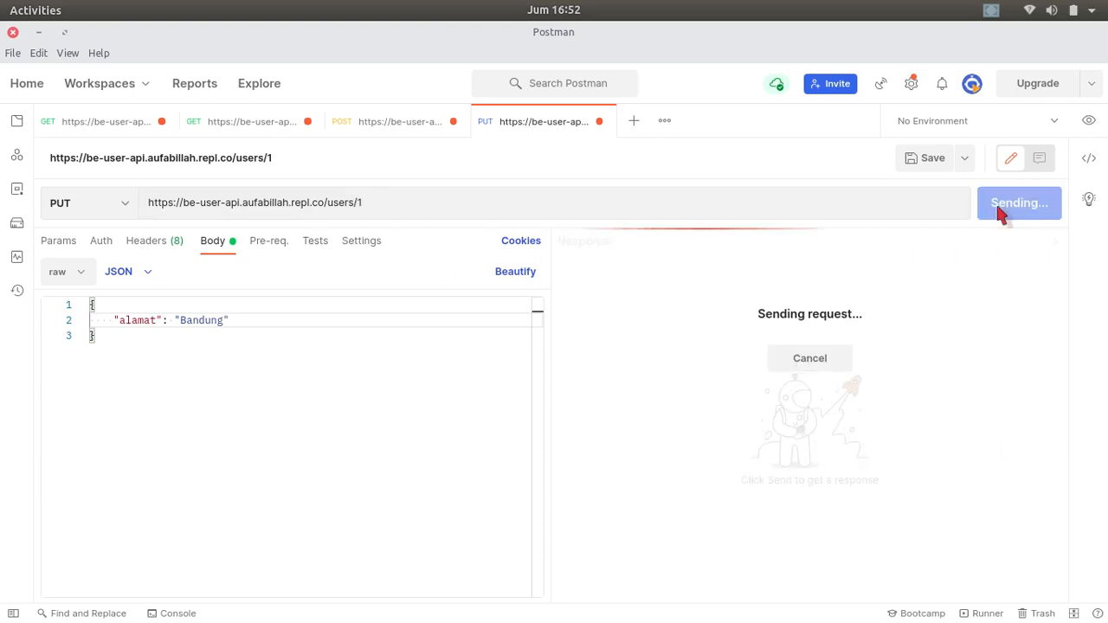
- Examine the message and the data object's id, nama and alamat fields in the PUT response
double_click(663, 322)
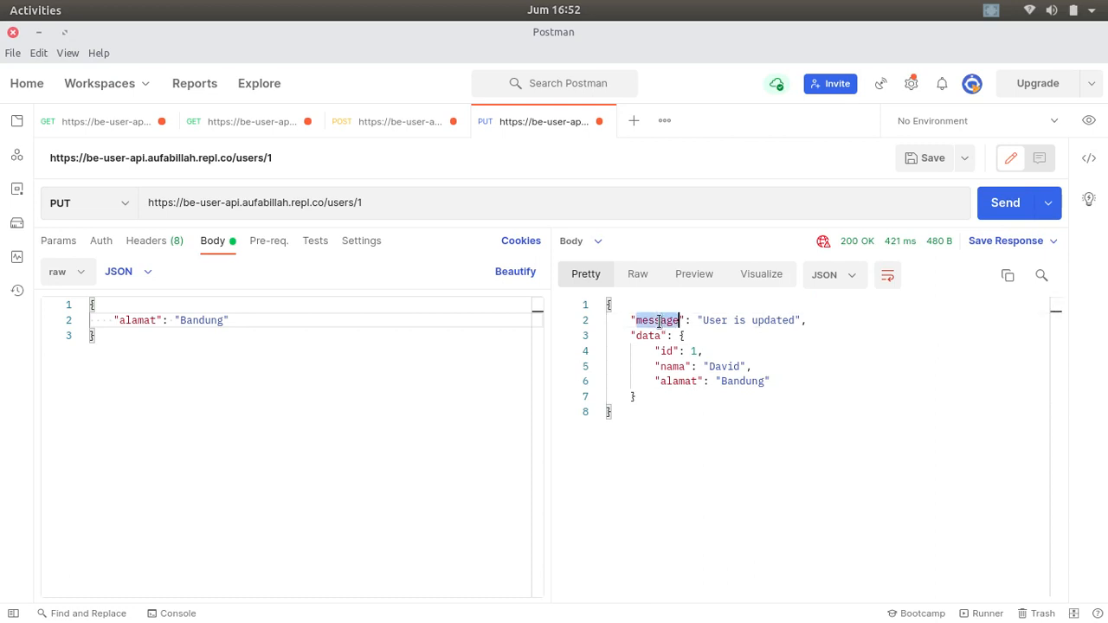
double_click(713, 320)
double_click(778, 320)
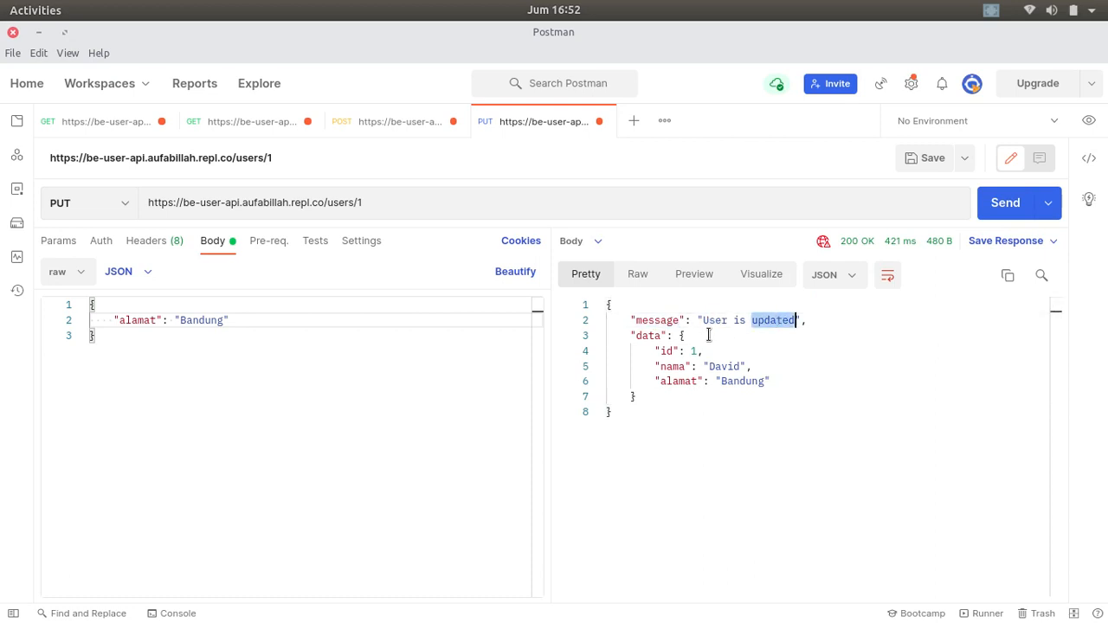
double_click(648, 336)
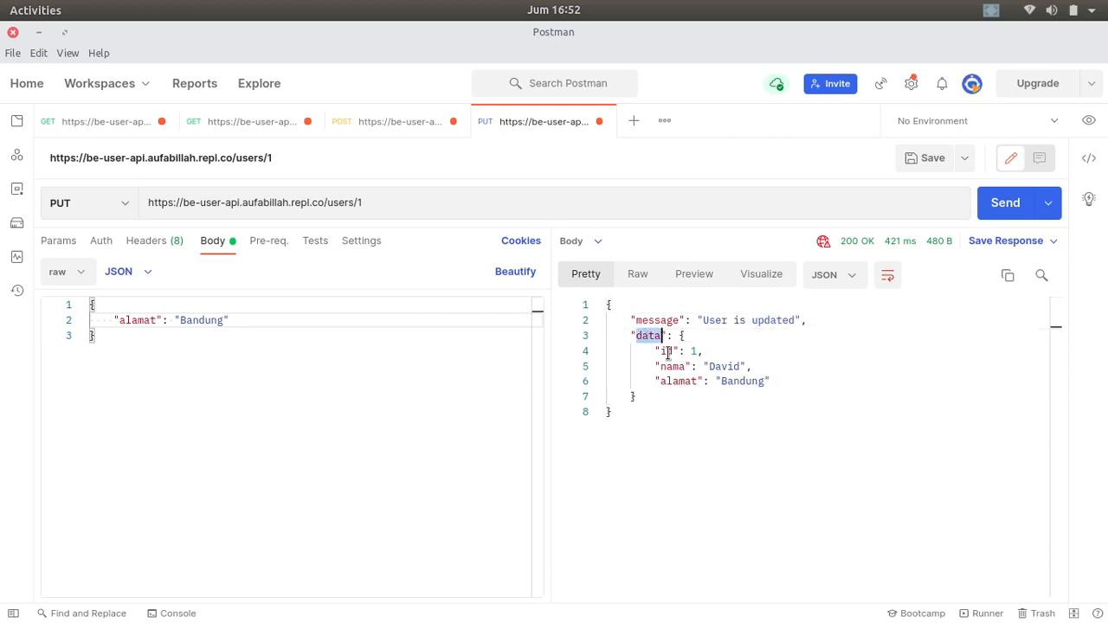
double_click(666, 351)
double_click(693, 351)
double_click(673, 366)
double_click(710, 367)
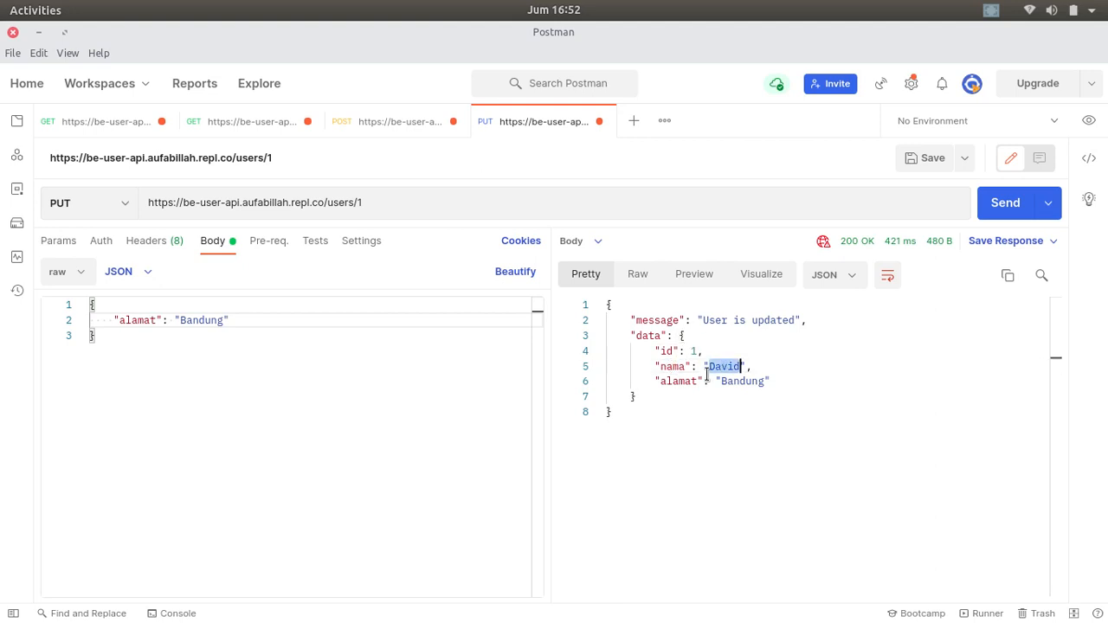
double_click(677, 382)
double_click(742, 381)
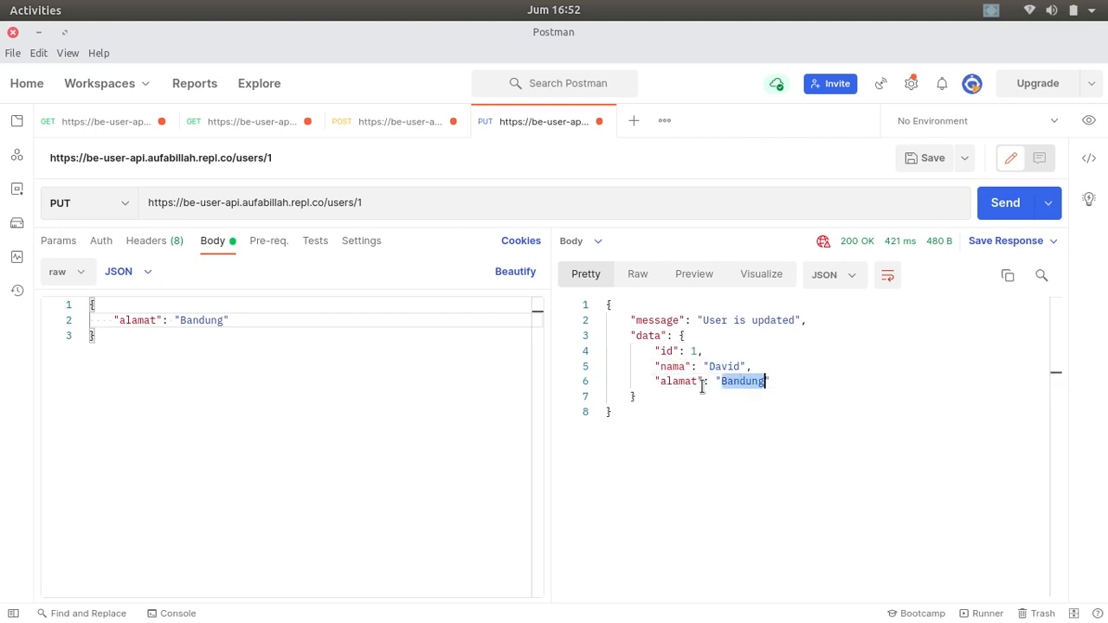
- Resend the all-users GET request and check the alamat of the user with id 1
click(99, 123)
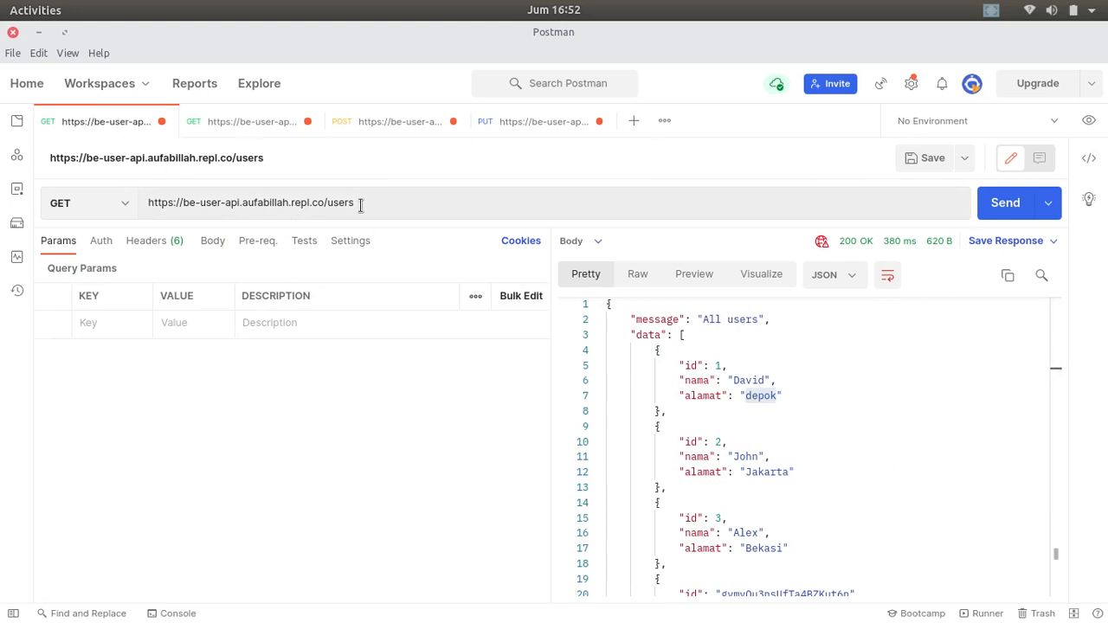
click(1000, 207)
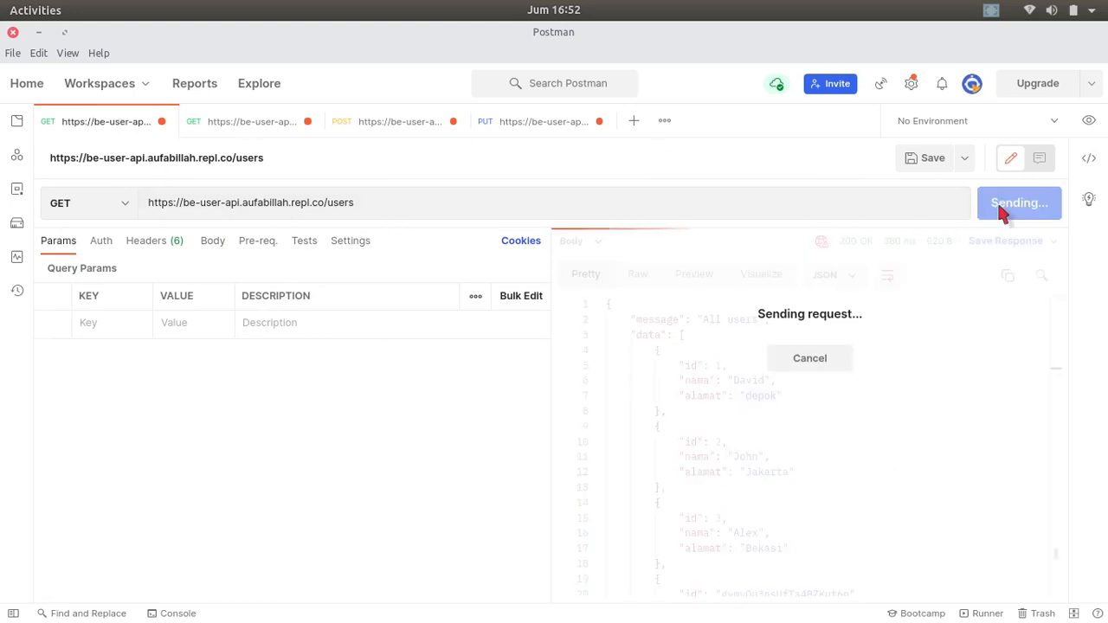
double_click(768, 396)
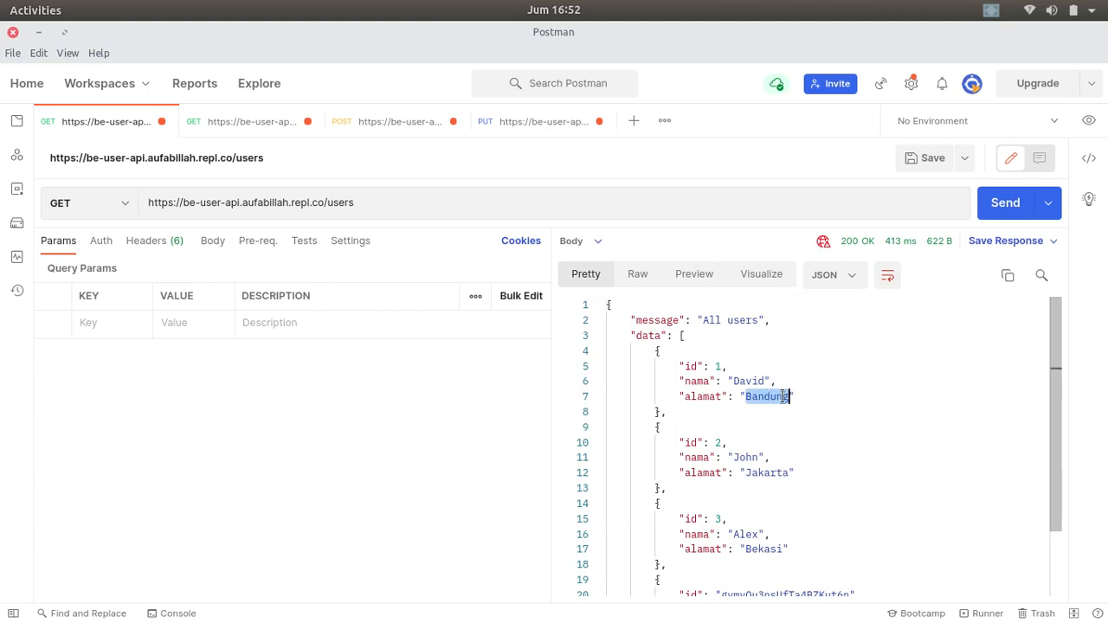
click(804, 397)
double_click(780, 396)
- Change the id in the single-user GET request's URL to 1, send it, and check the alamat field in the response
click(212, 121)
click(519, 203)
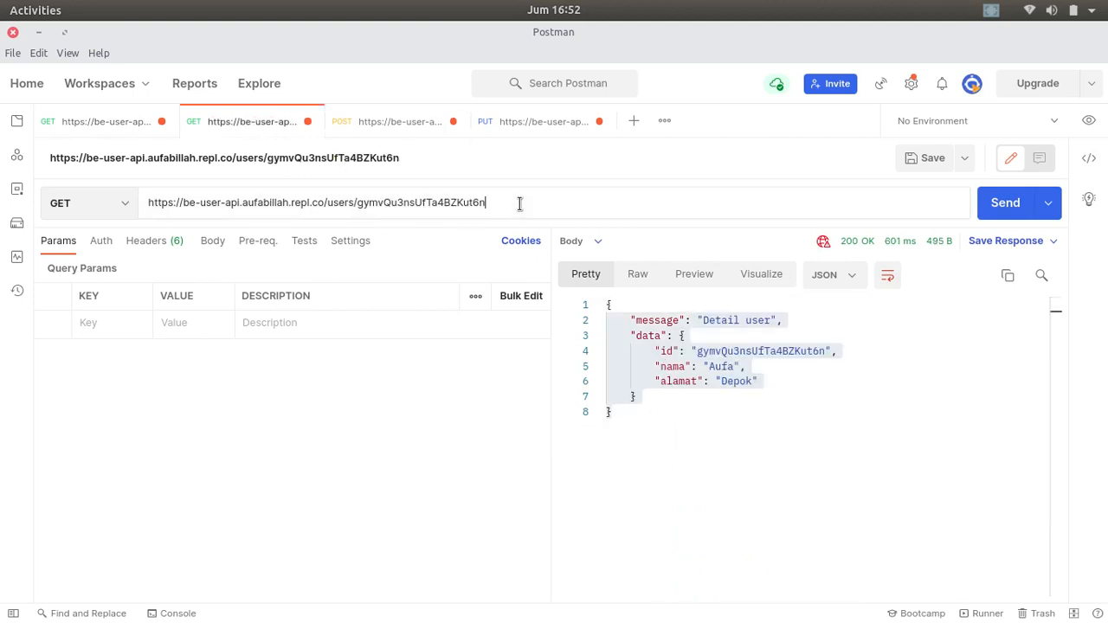
key(ctrl+shift+Left)
text(1)
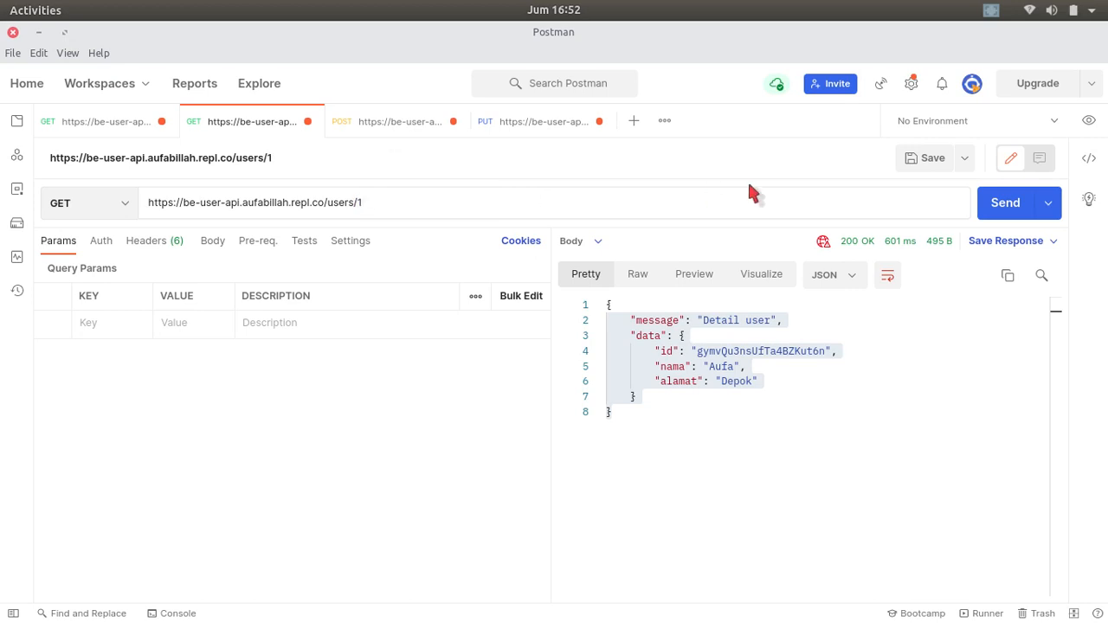
click(1008, 213)
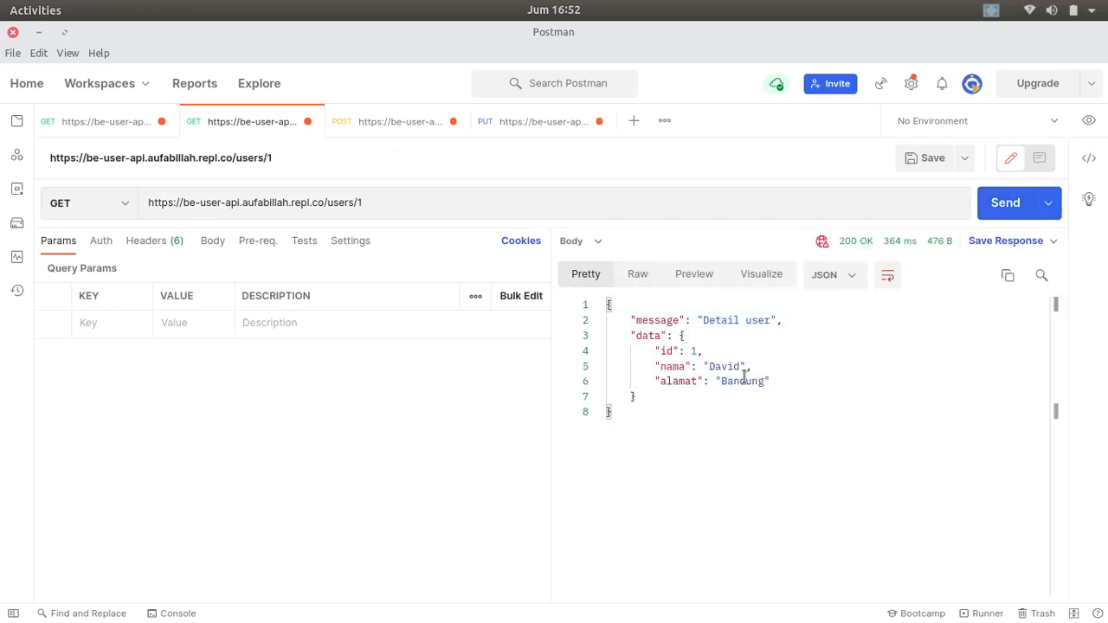
double_click(732, 380)
double_click(677, 381)
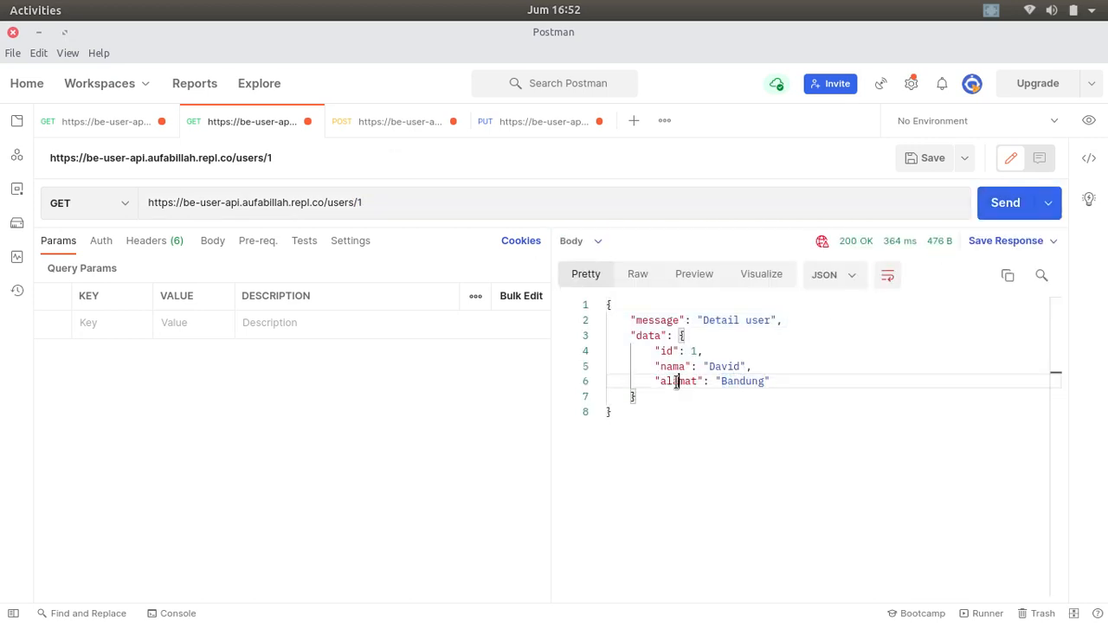
double_click(739, 381)
- Change the id in the PUT request's URL to 100 and send the request
click(541, 122)
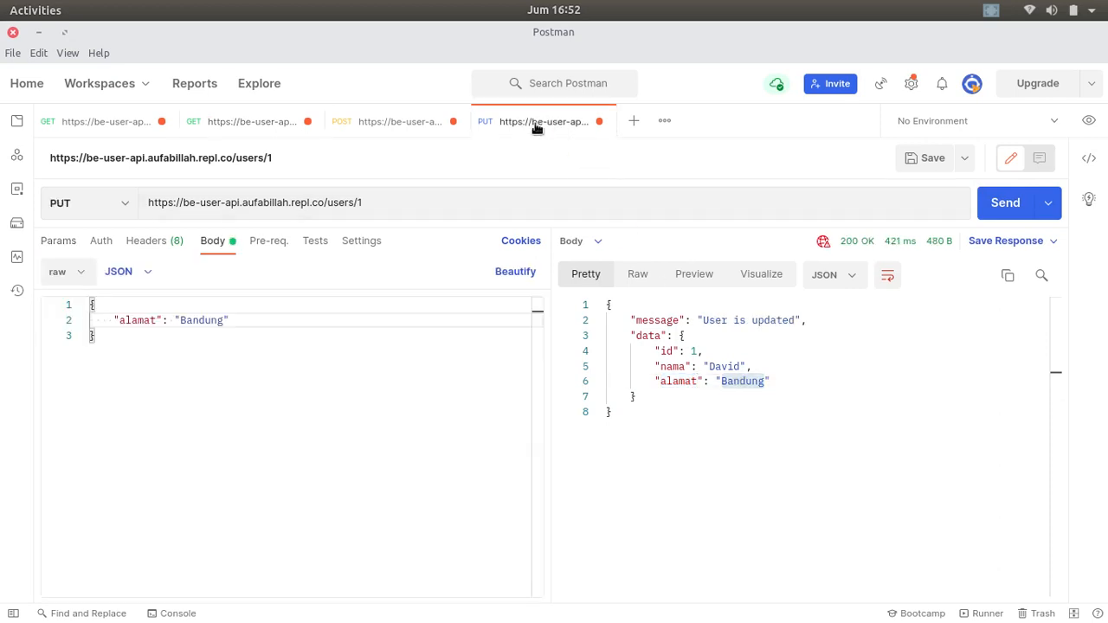
click(456, 201)
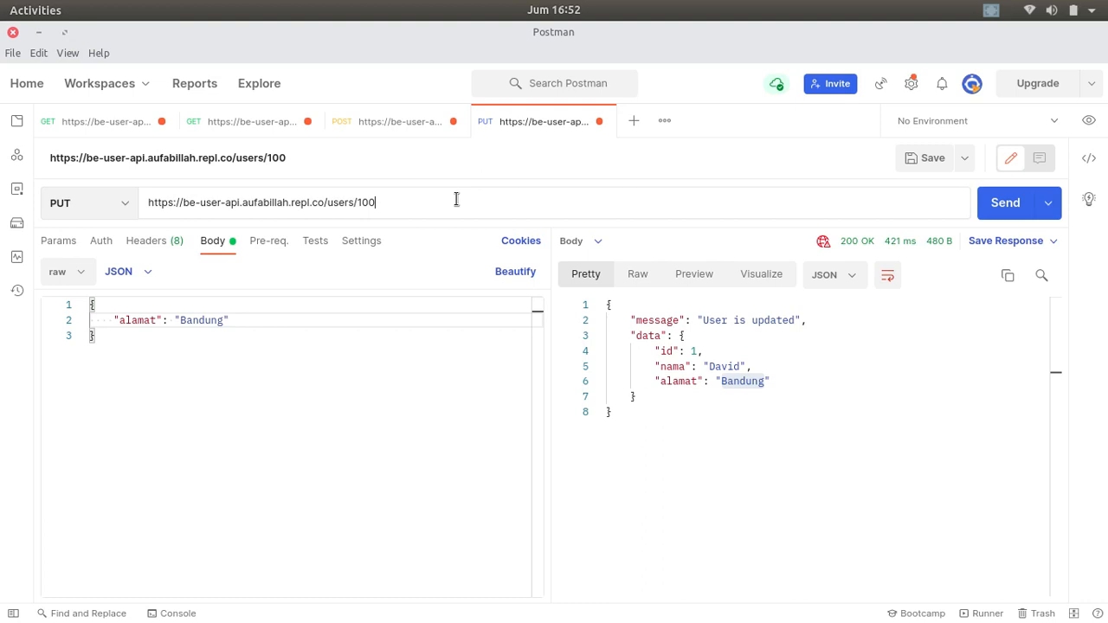
click(1009, 213)
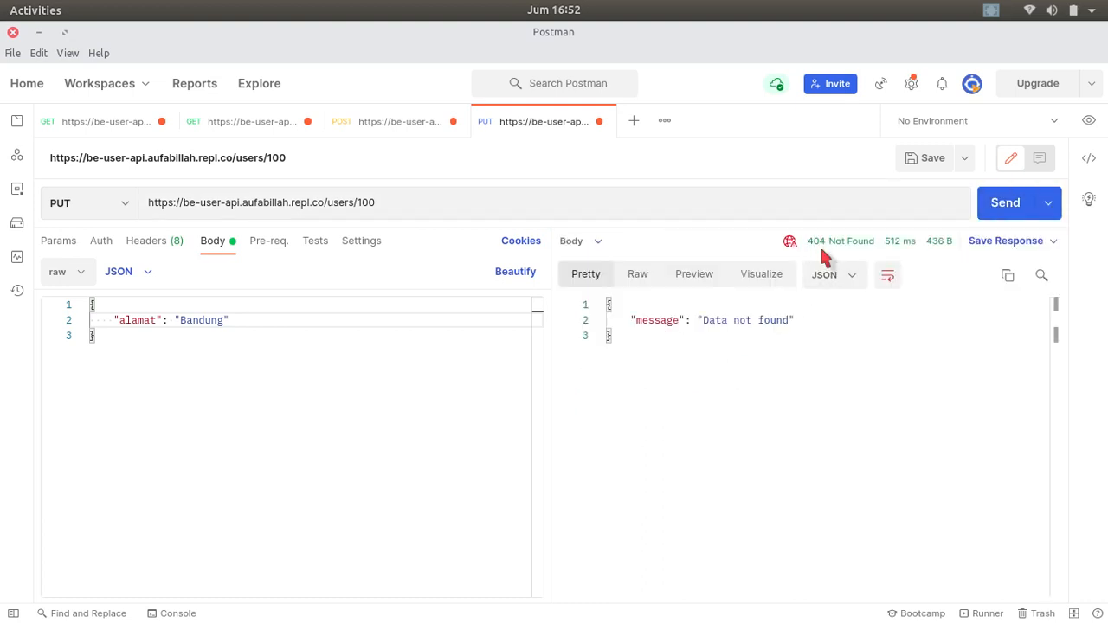
- Compare the status codes of the PUT, POST and single-user GET responses and read their descriptions
mouse_move(831, 248)
click(389, 127)
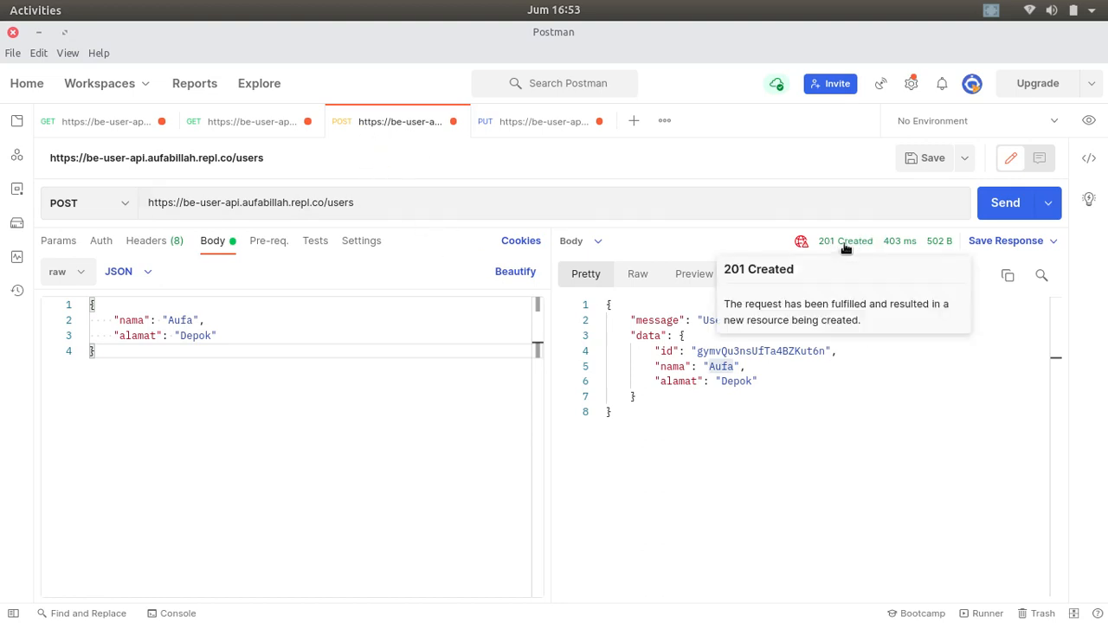
click(244, 122)
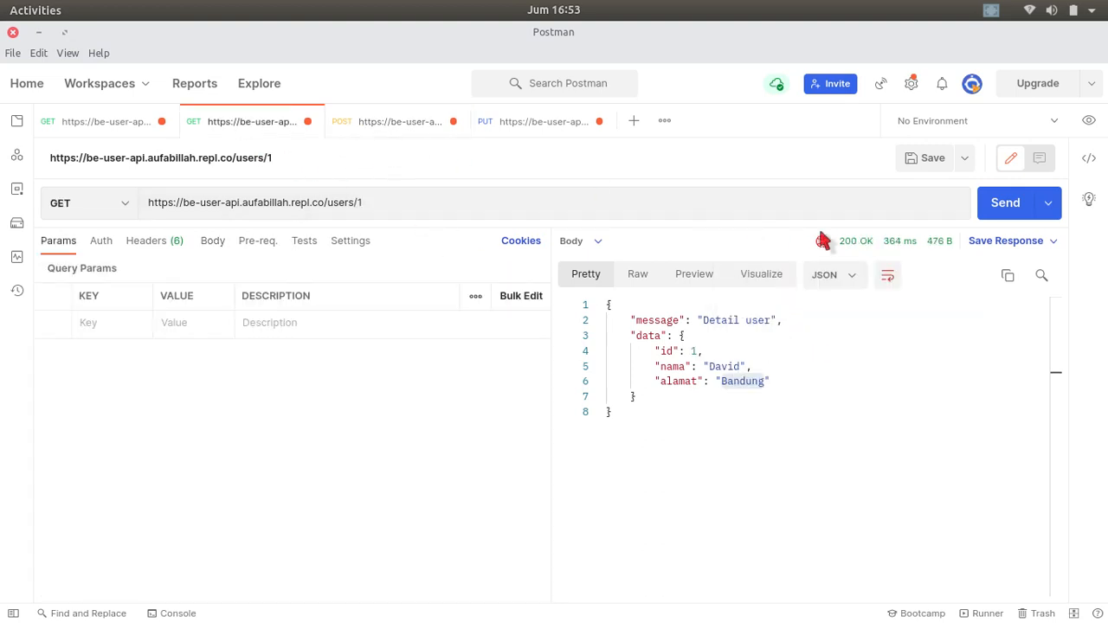
mouse_move(855, 248)
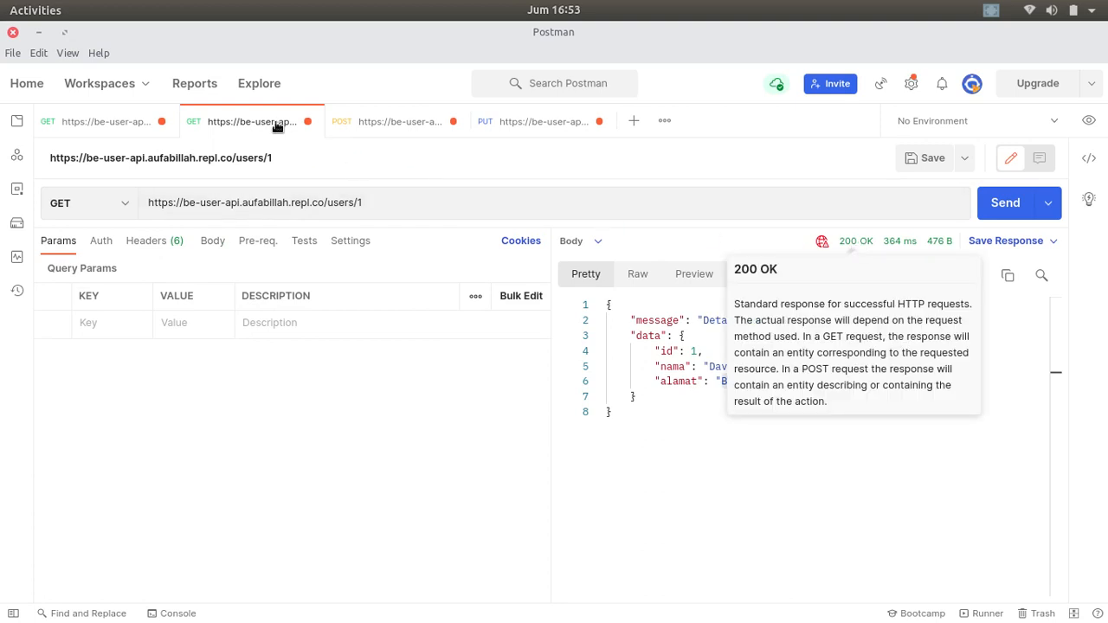
click(363, 128)
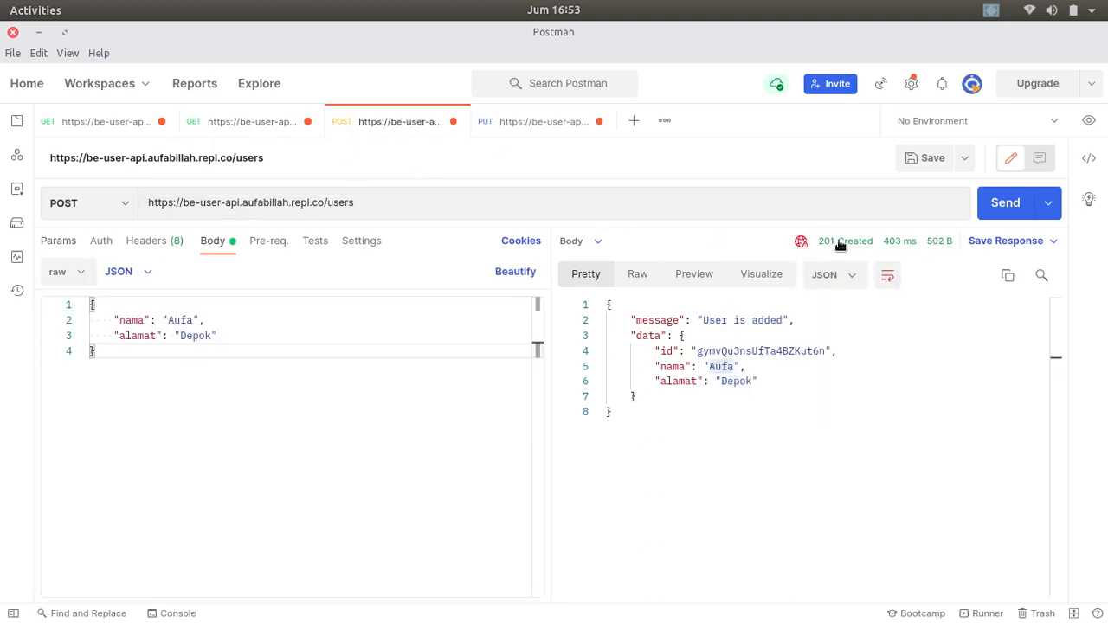
mouse_move(844, 243)
click(537, 126)
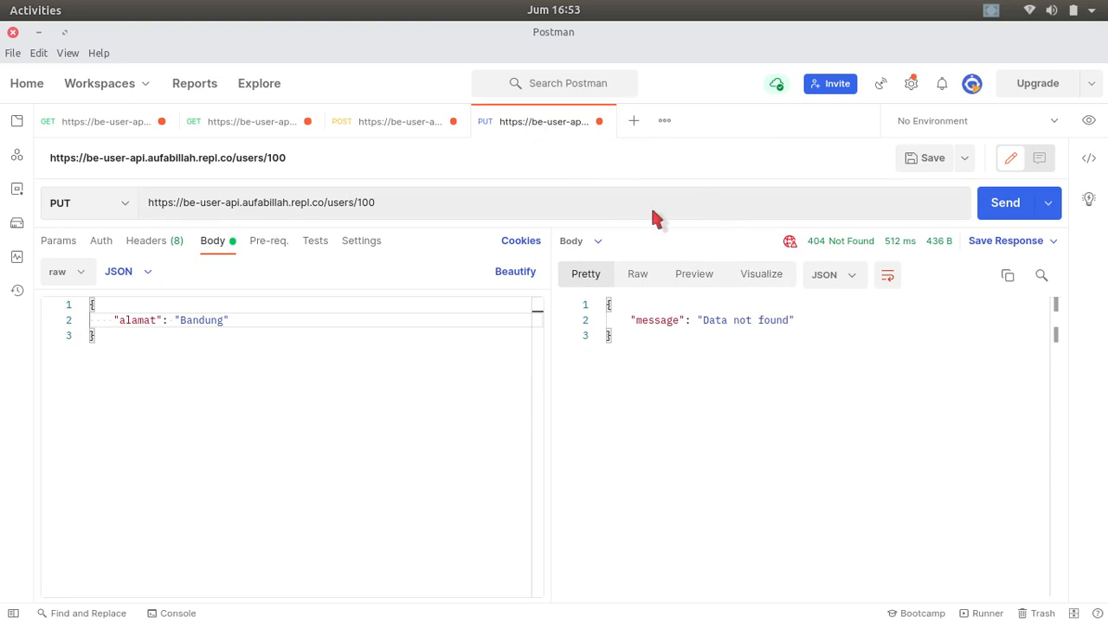
- Switch to the Google Slides presentation and advance to the "Testing API - Delete Resource" slide
key(alt+Tab)
key(Right)
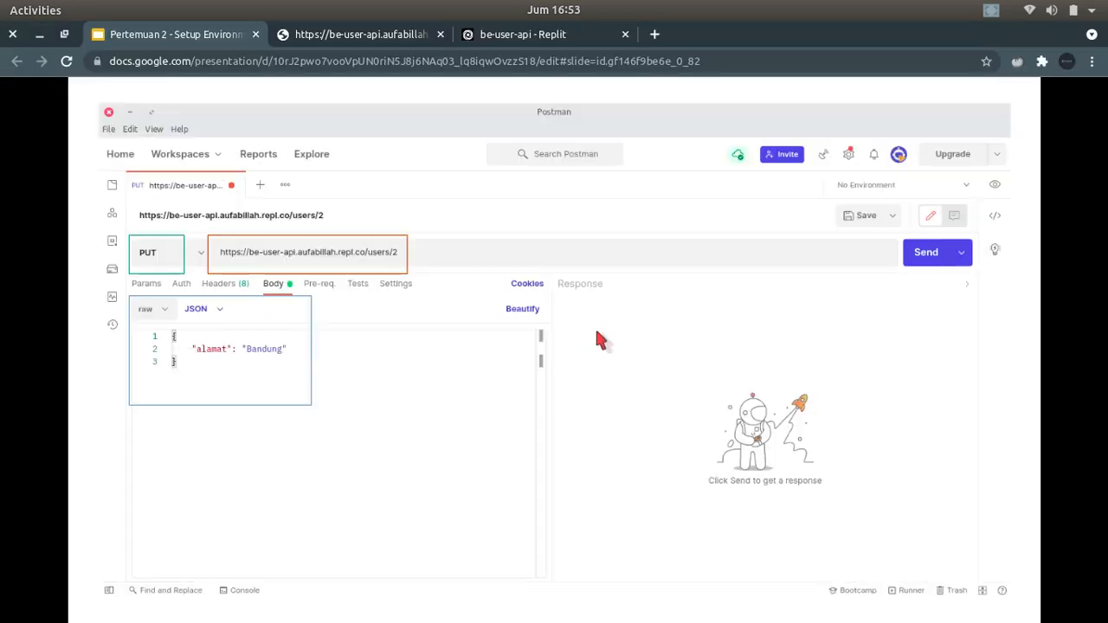
key(Right)
key(Left)
key(Right)
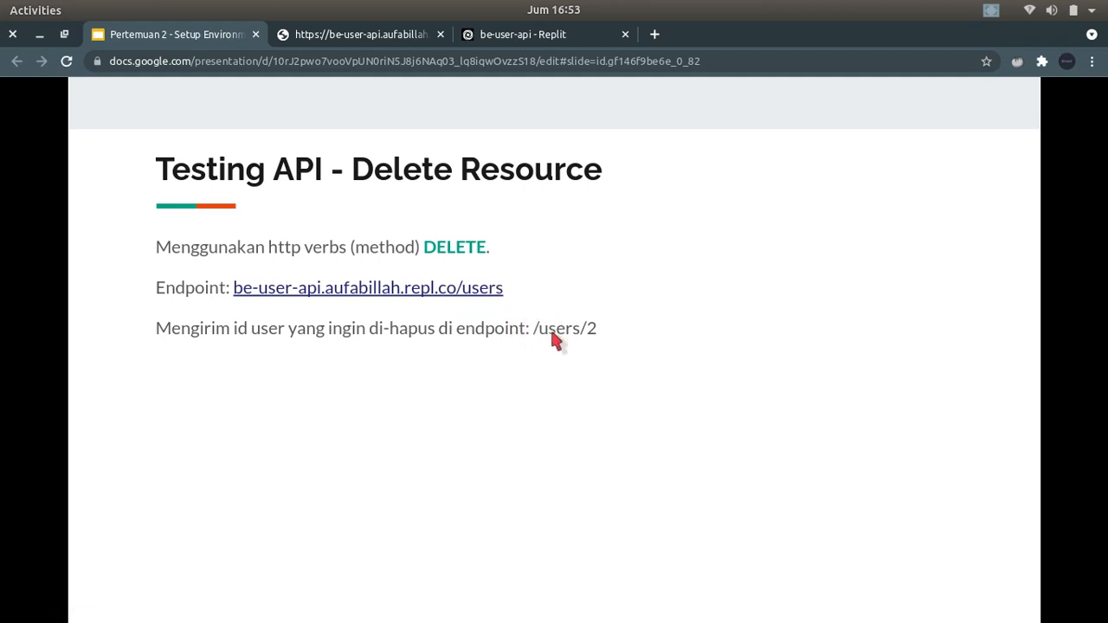
- Return to Postman, duplicate the single-user GET request, and set the copy's method to DELETE
key(alt+Tab)
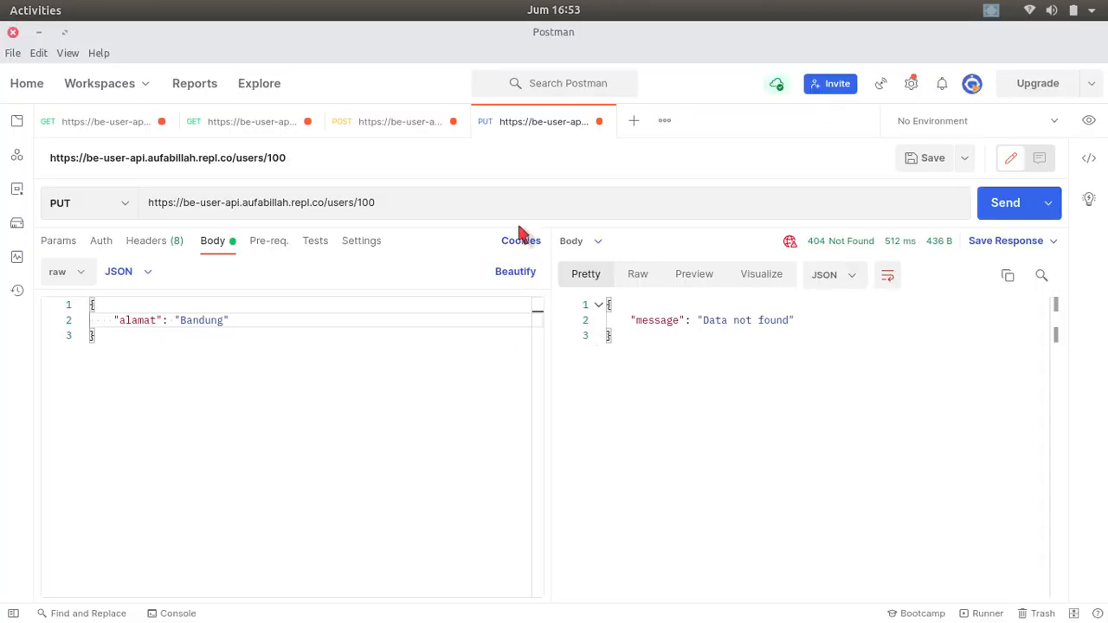
right_click(519, 126)
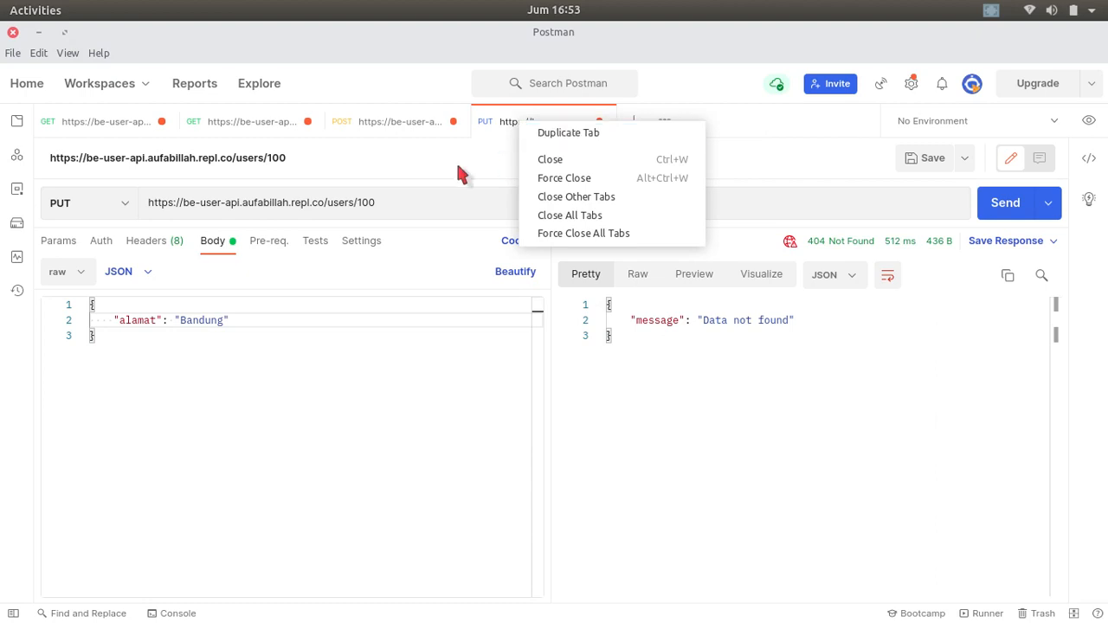
click(490, 128)
click(239, 124)
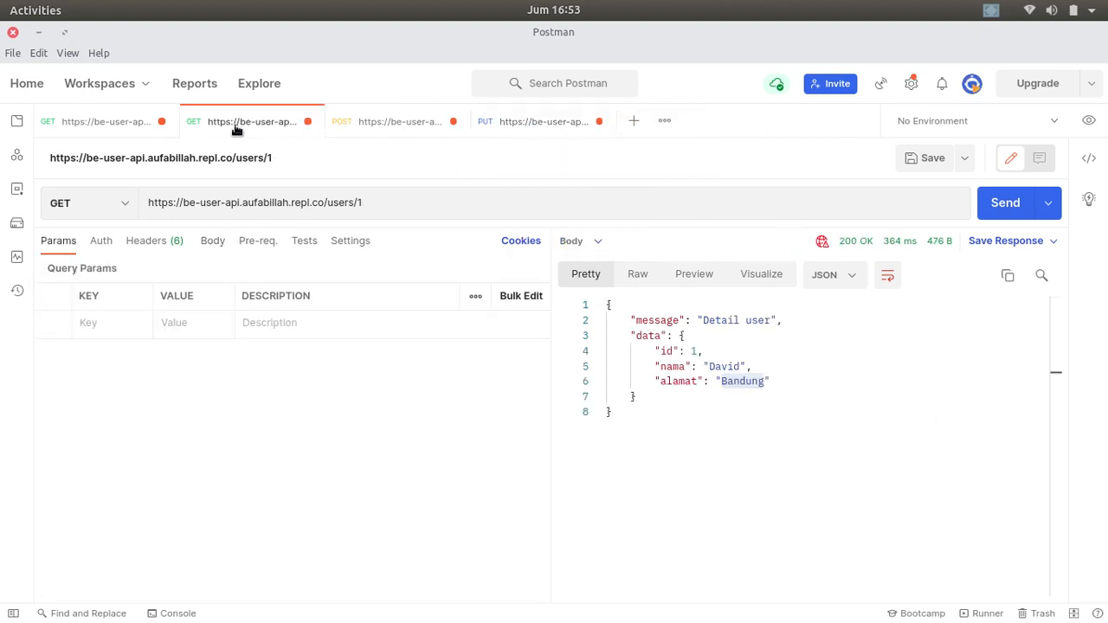
right_click(263, 123)
click(283, 134)
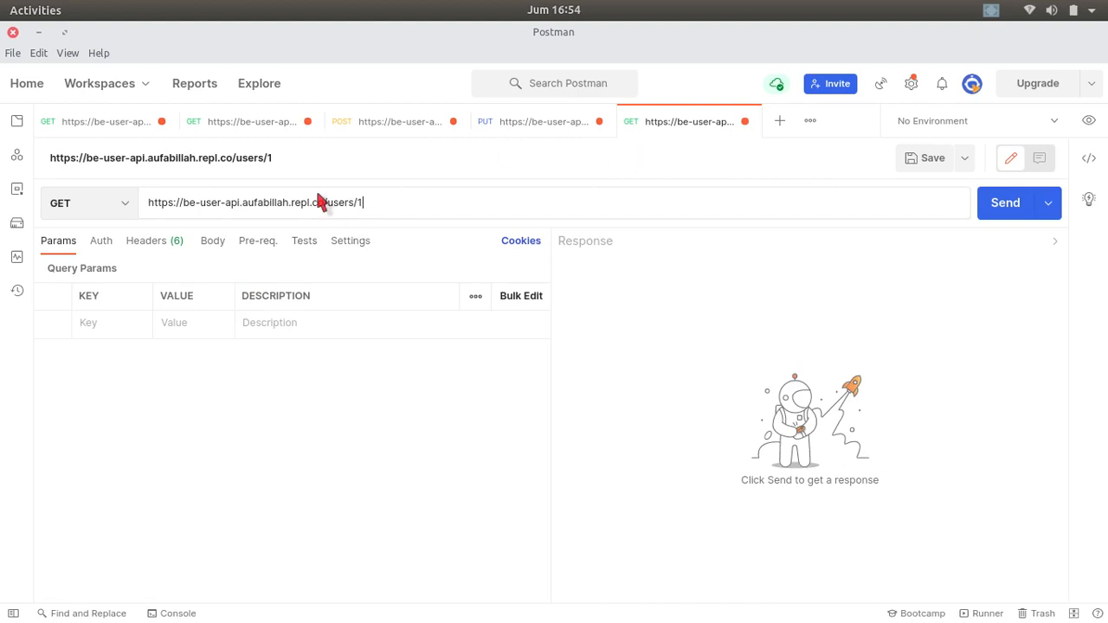
click(98, 206)
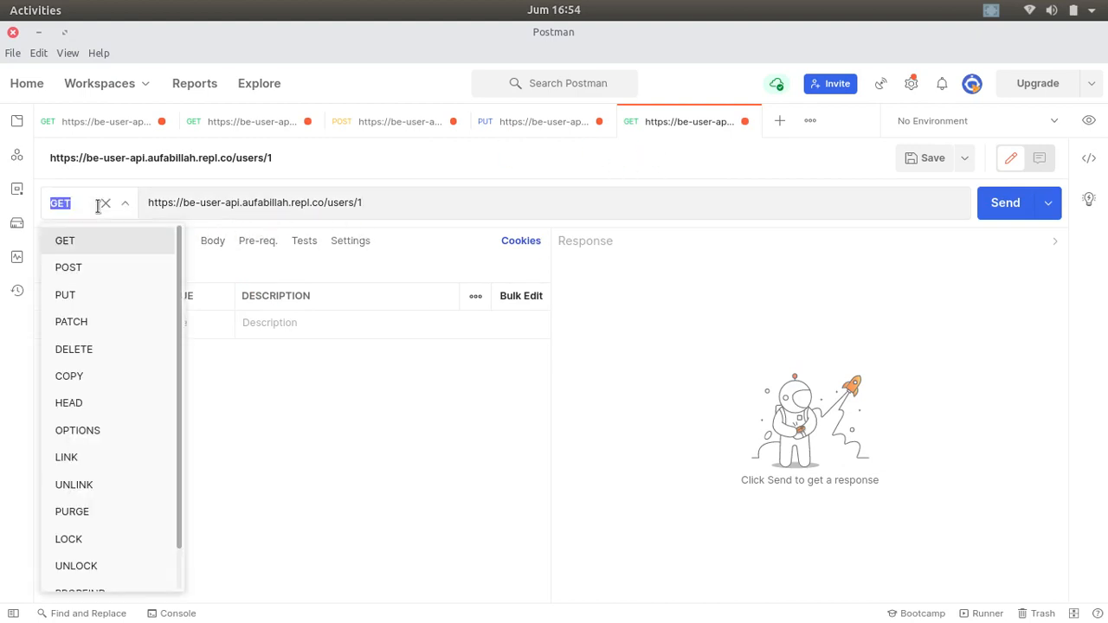
click(86, 349)
- Look up the third user's id in the all-users response and set the DELETE request's URL to end in /users/3
click(116, 122)
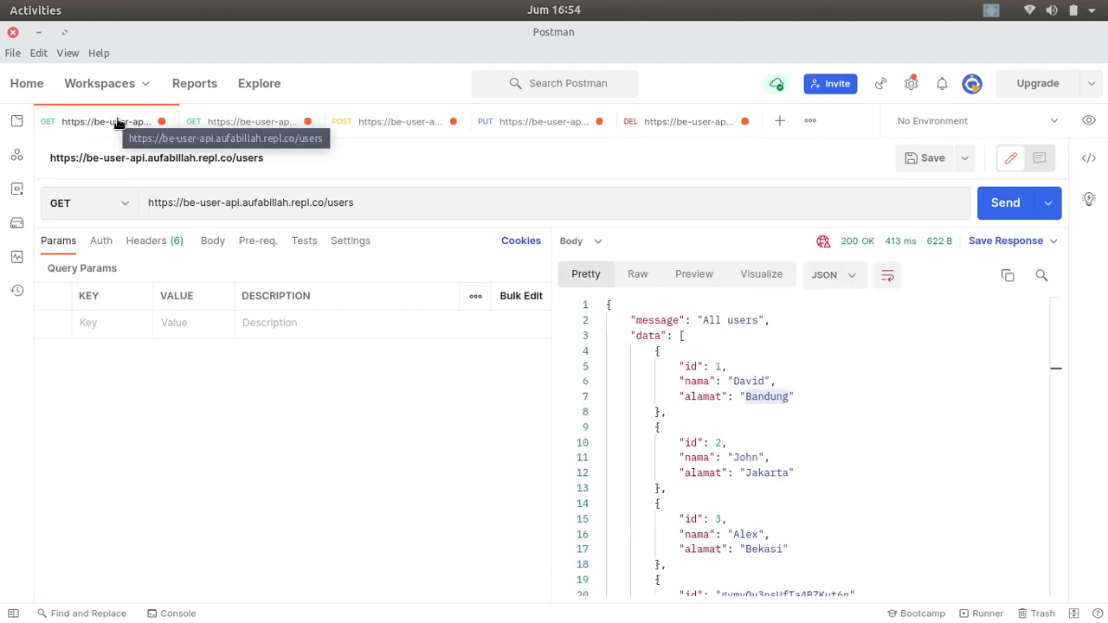
scroll(750, 367, down, 3)
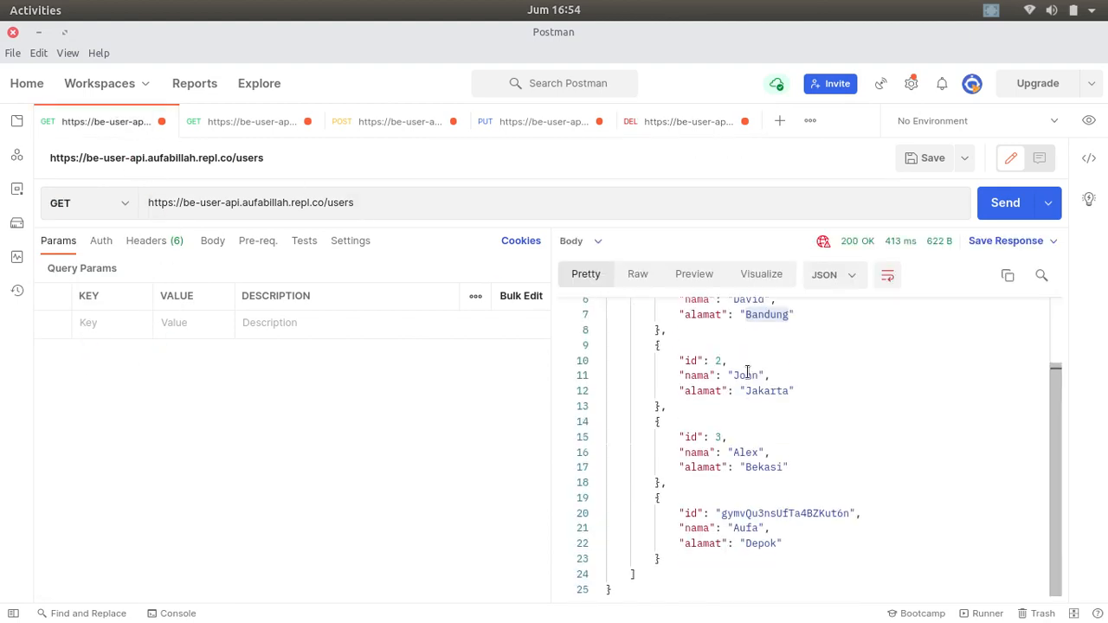
scroll(746, 372, up, 3)
scroll(745, 371, down, 2)
double_click(720, 438)
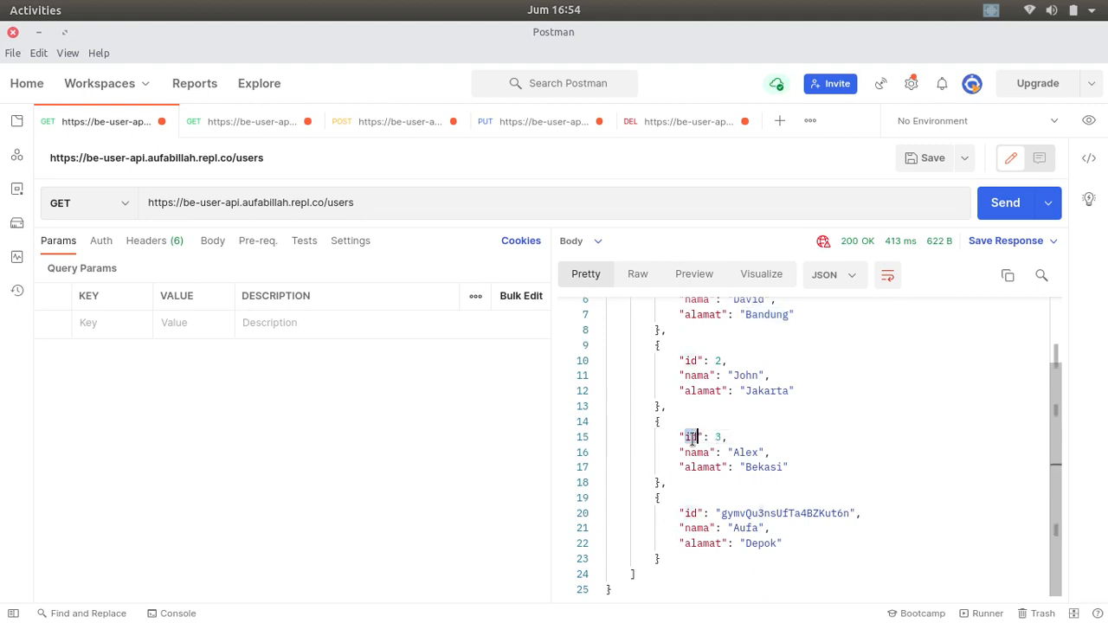
click(660, 130)
click(412, 206)
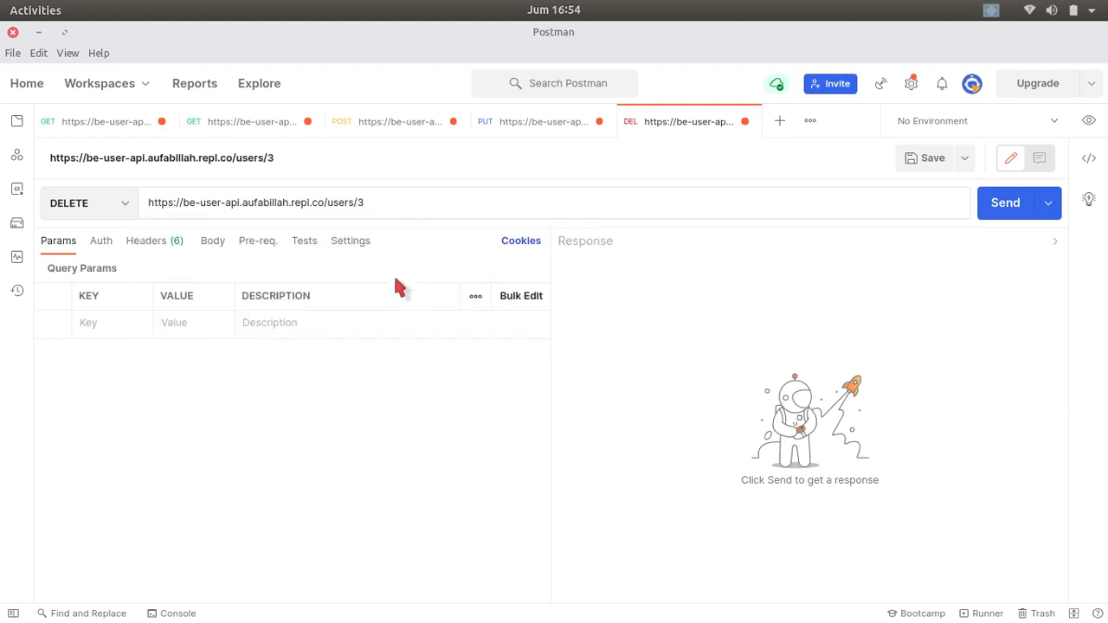
- Check the DELETE request's body settings, return to its parameters, and highlight the id 3 in the URL
click(212, 240)
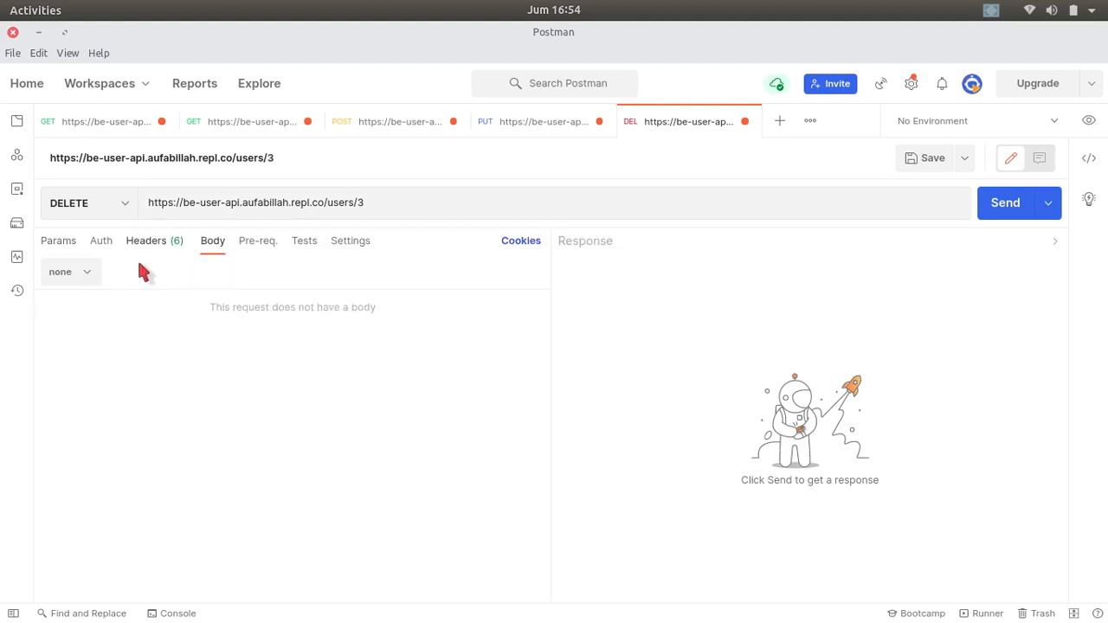
click(69, 247)
click(358, 203)
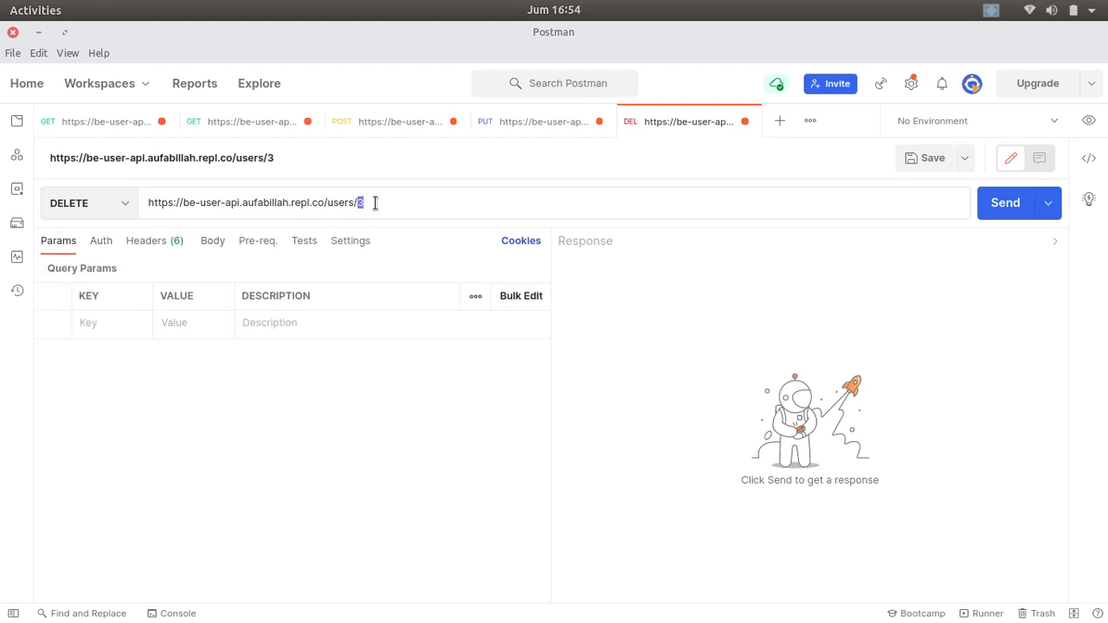
- Send the DELETE request for /users/3 and examine the response message and status code
click(1004, 204)
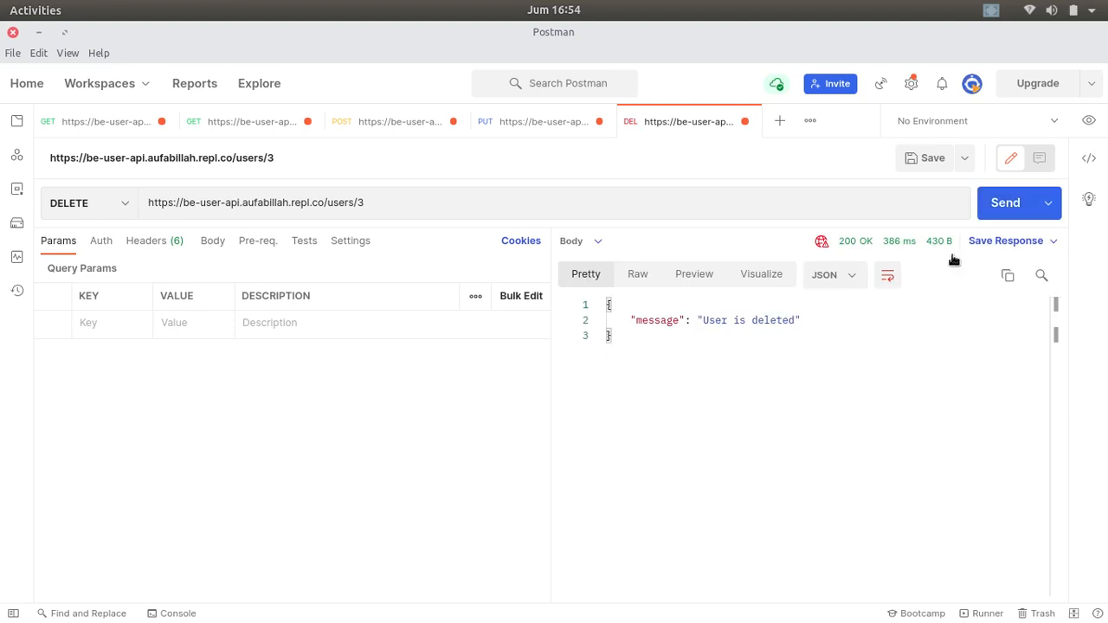
double_click(658, 320)
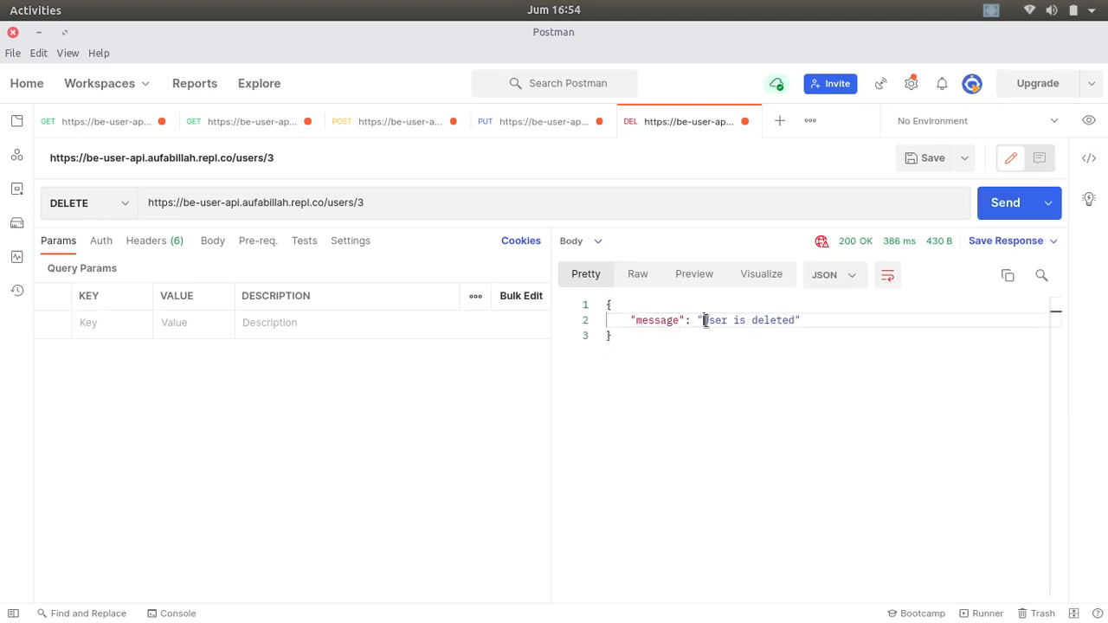
double_click(708, 320)
double_click(774, 321)
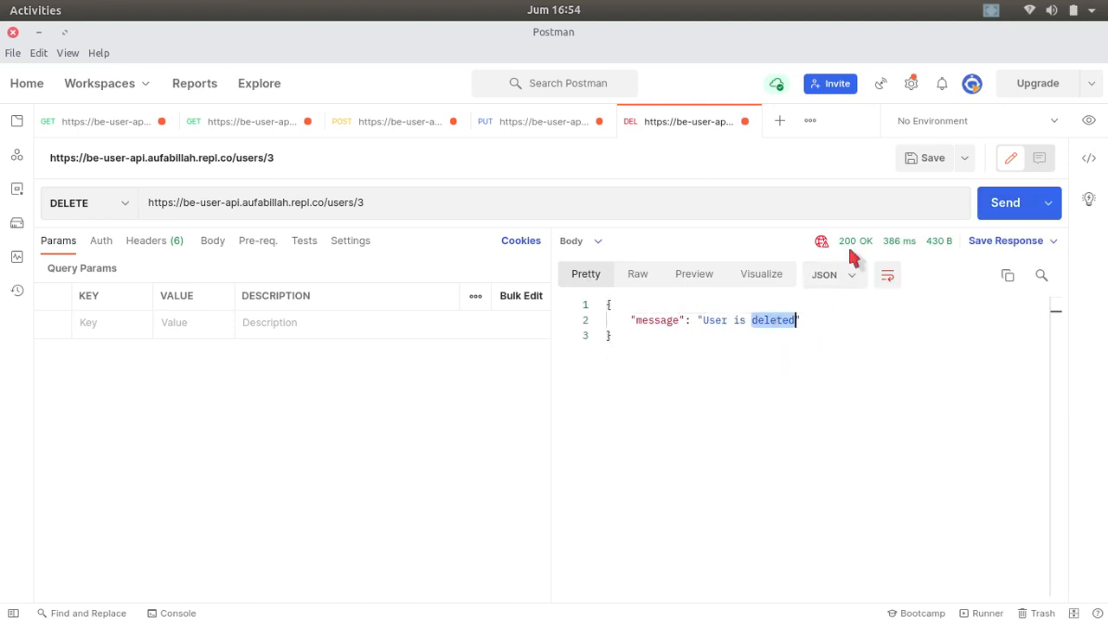
mouse_move(849, 249)
- Resend the all-users GET request and check the ids in the refreshed user list
click(110, 123)
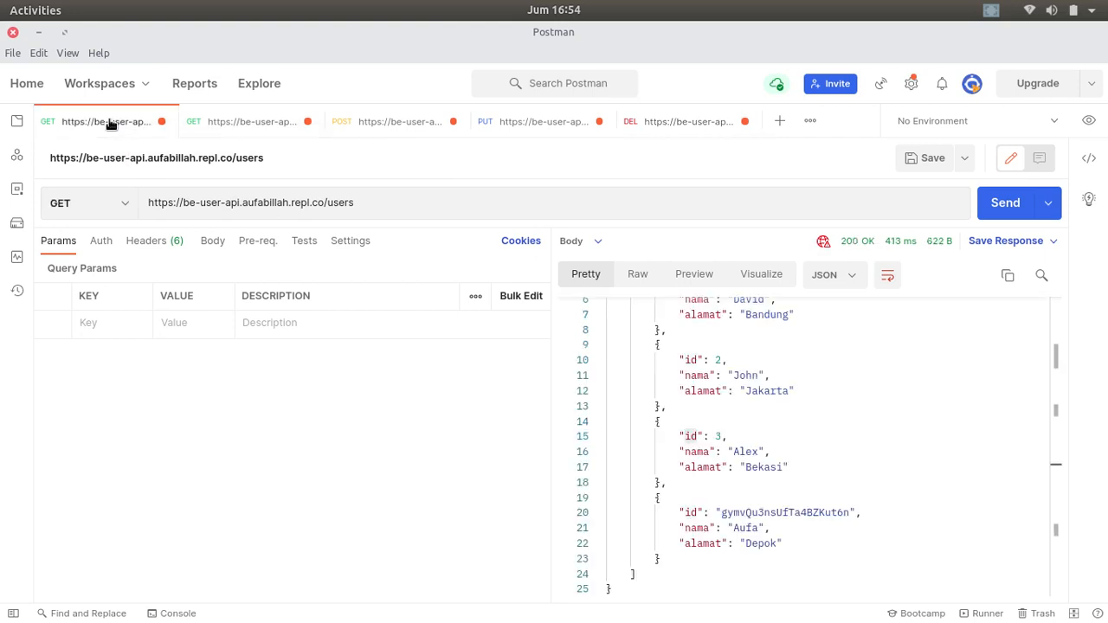
scroll(802, 339, up, 1)
scroll(802, 338, up, 1)
scroll(771, 358, down, 1)
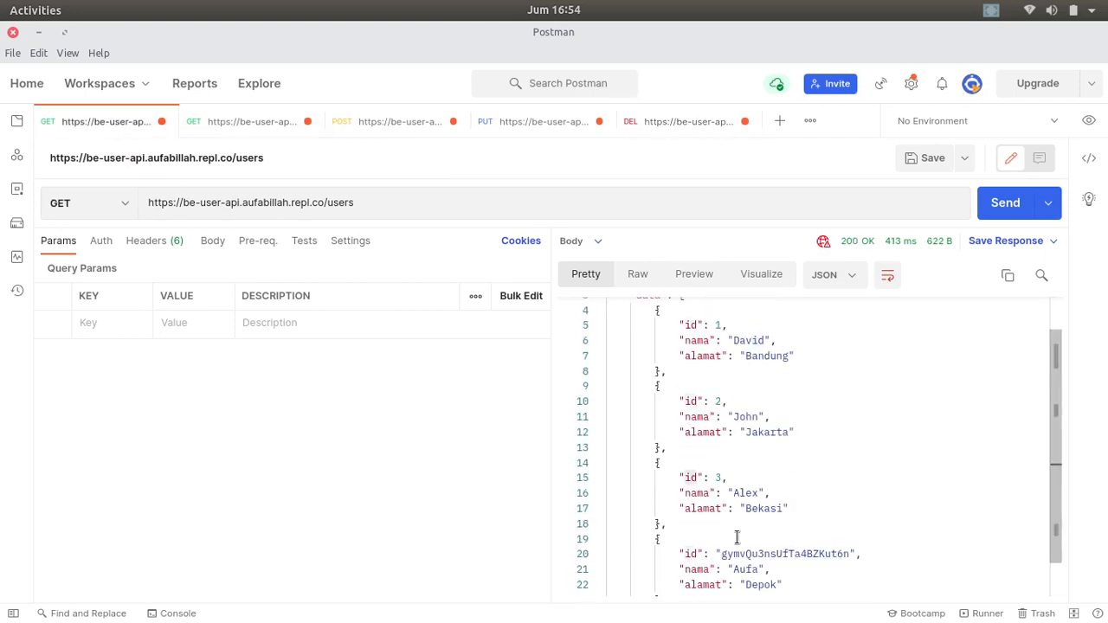
click(1006, 202)
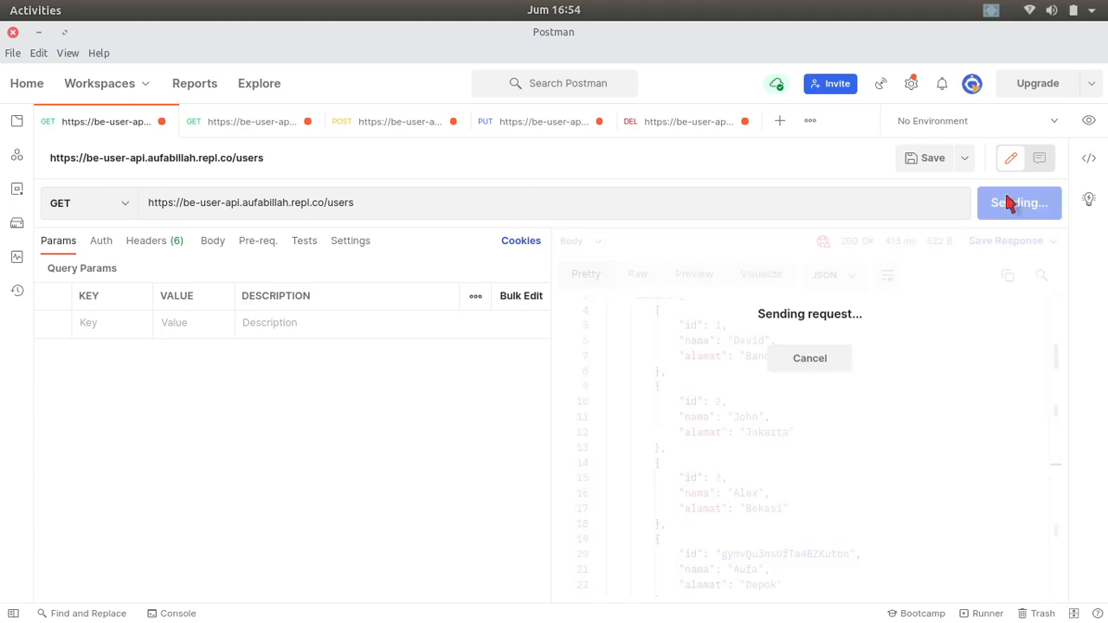
drag(709, 366, 795, 472)
double_click(696, 365)
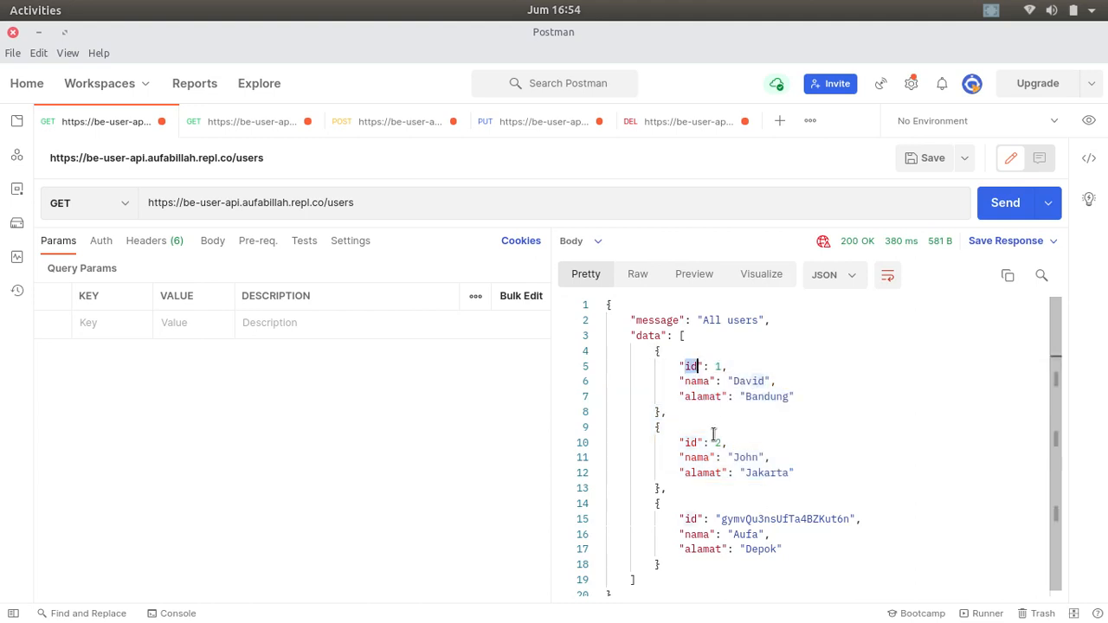
- Change the DELETE request's URL to end in /users/30, send it, and examine the response message
click(671, 121)
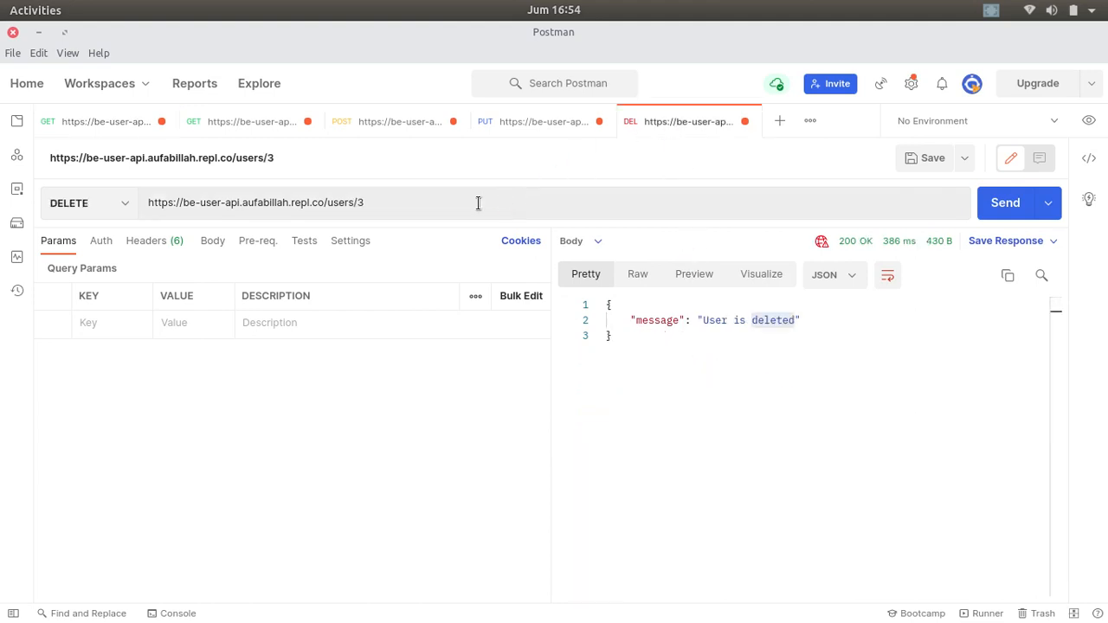
click(476, 205)
text(0)
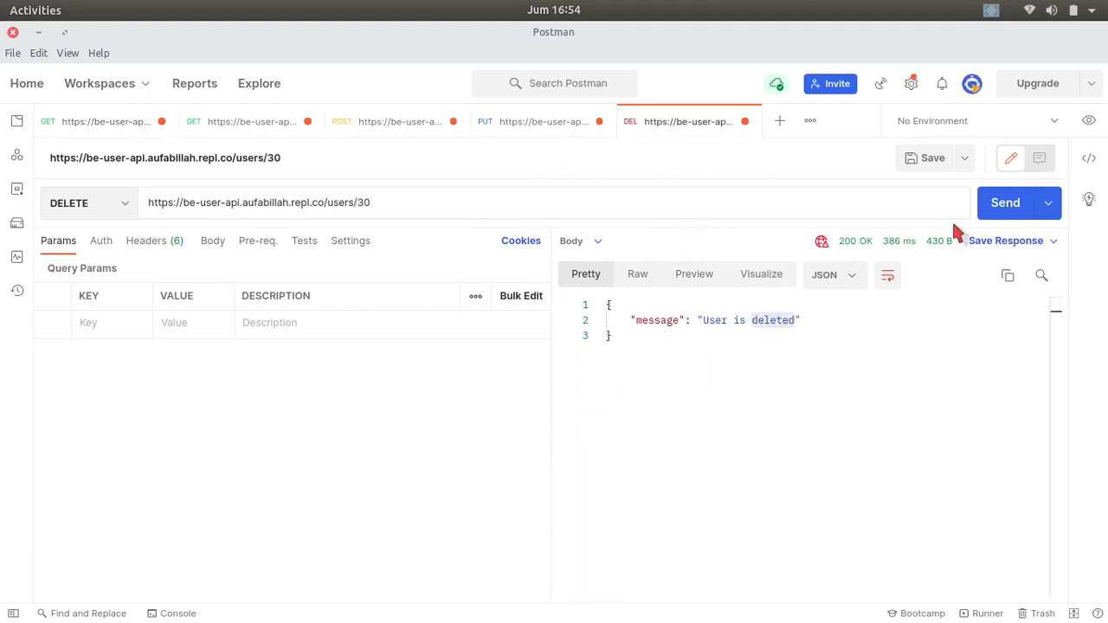
click(990, 206)
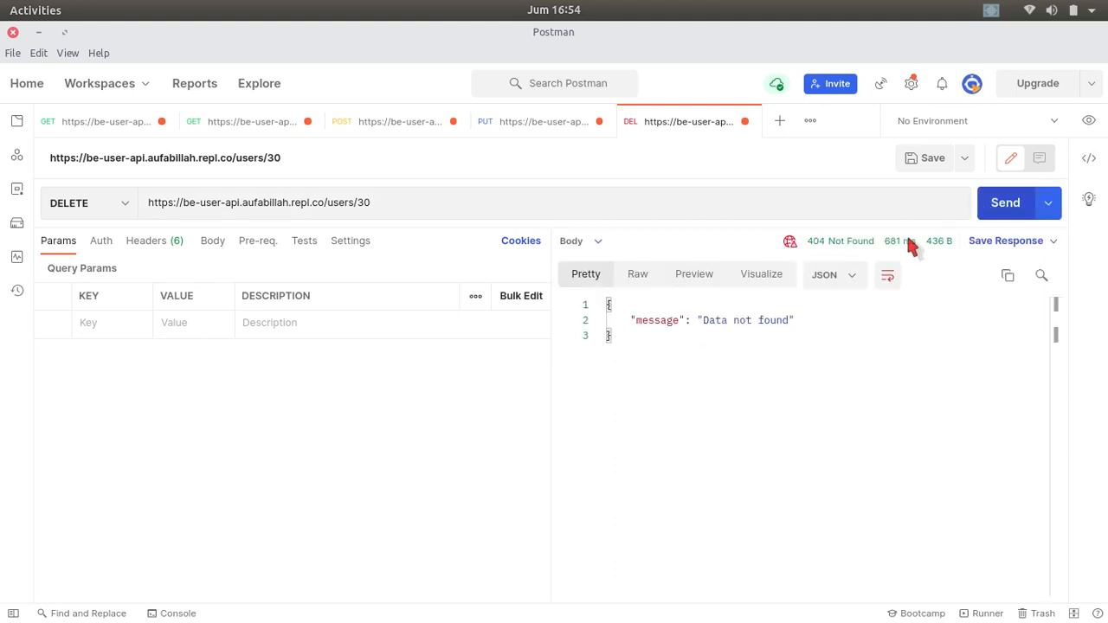
double_click(654, 322)
double_click(726, 321)
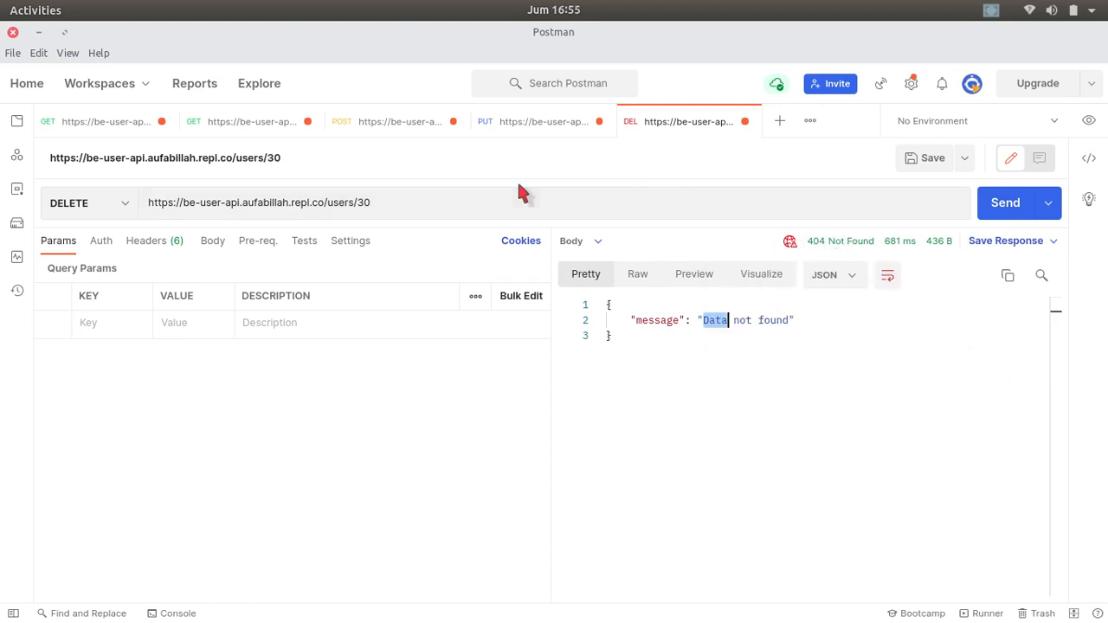
- Switch to the Google Slides presentation and view the DELETE request example and the "Referensi" slide
key(alt+Tab)
key(Right)
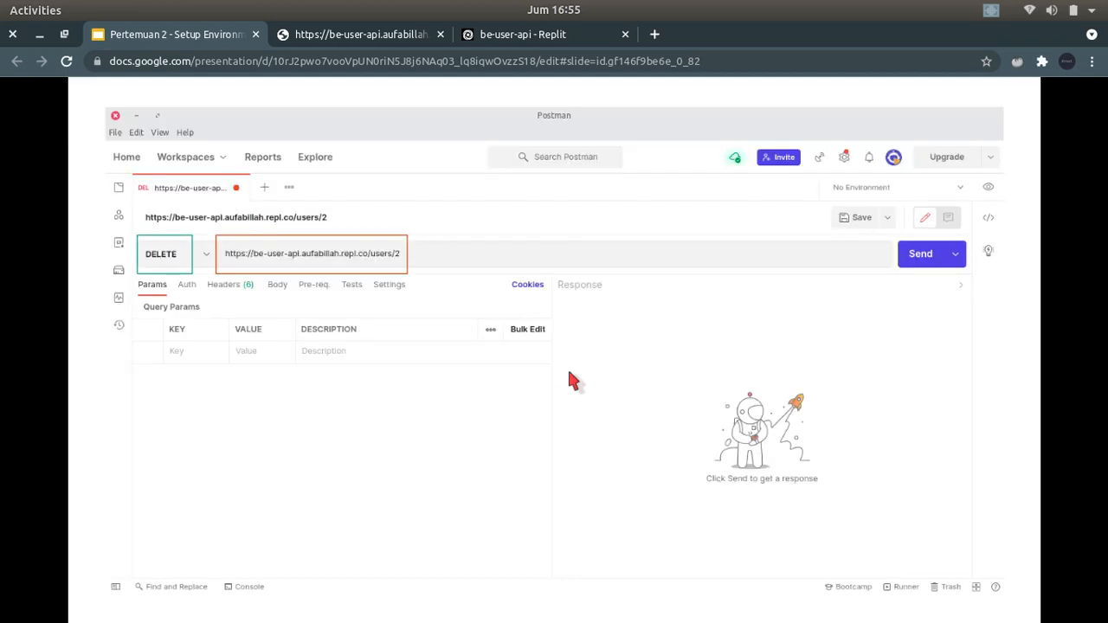
key(Right)
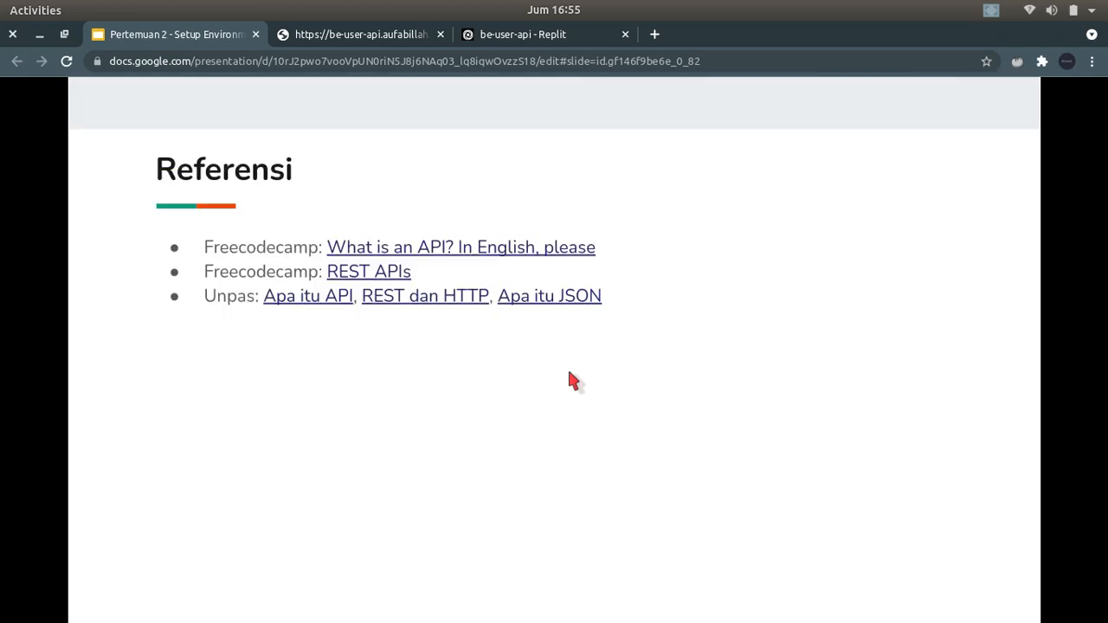
key(Left)
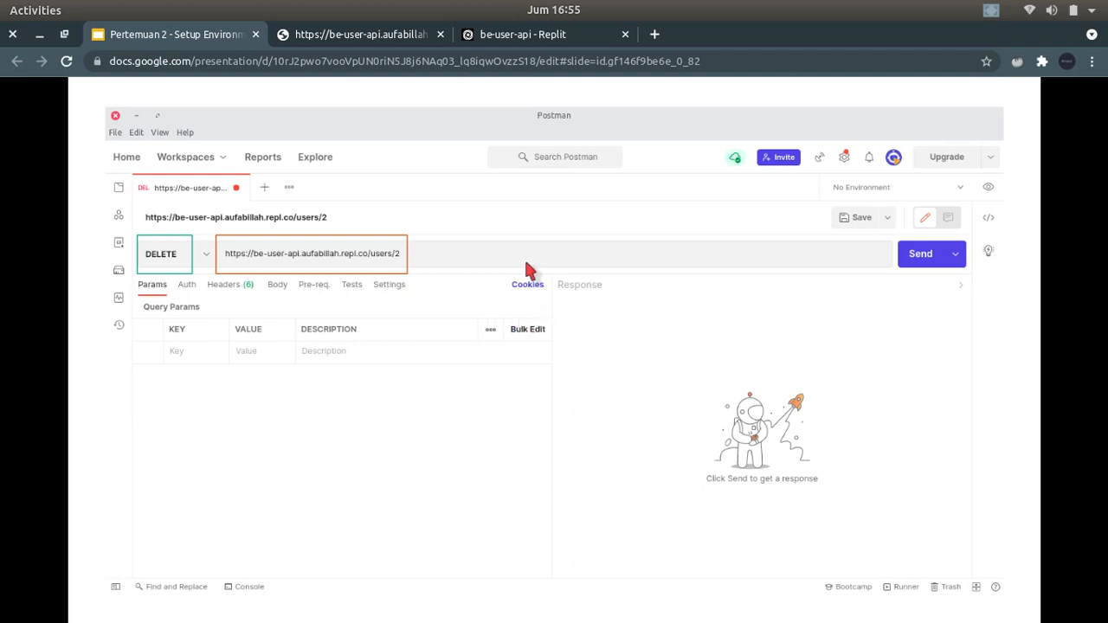
- Return to Postman and review the all-users GET, single-user GET, POST, PUT and DELETE requests with their responses
key(alt+Tab)
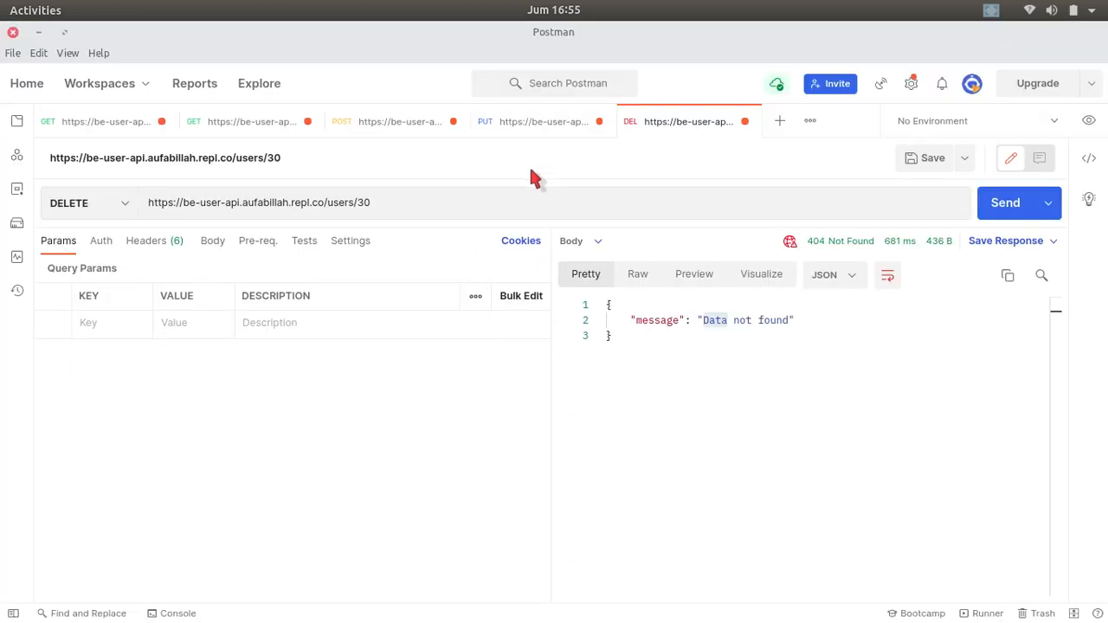
click(98, 122)
click(235, 122)
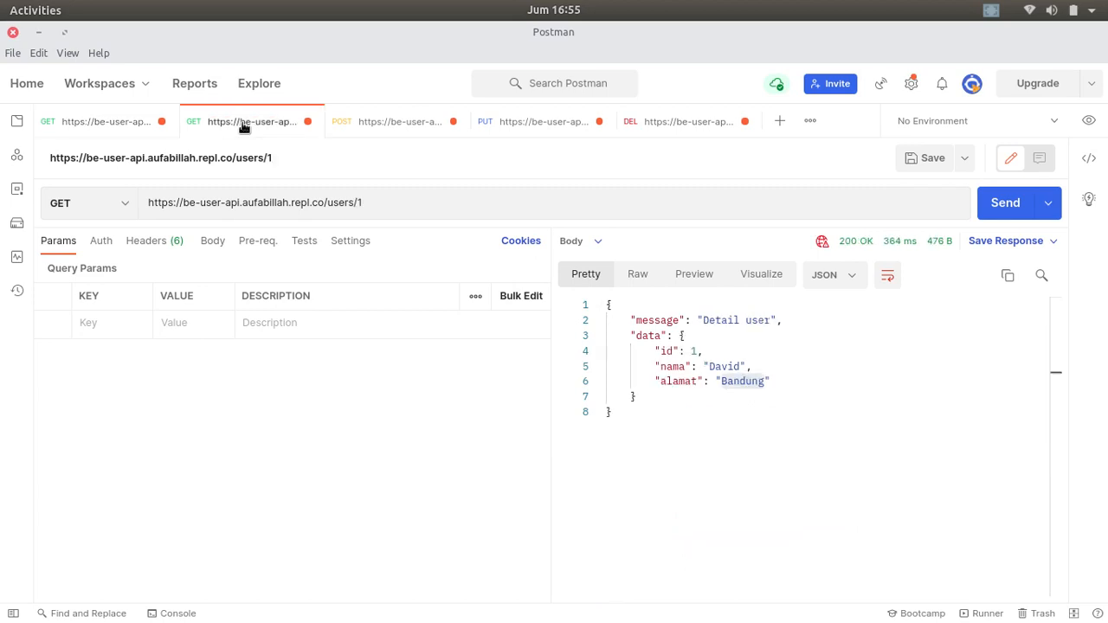
click(393, 125)
click(554, 128)
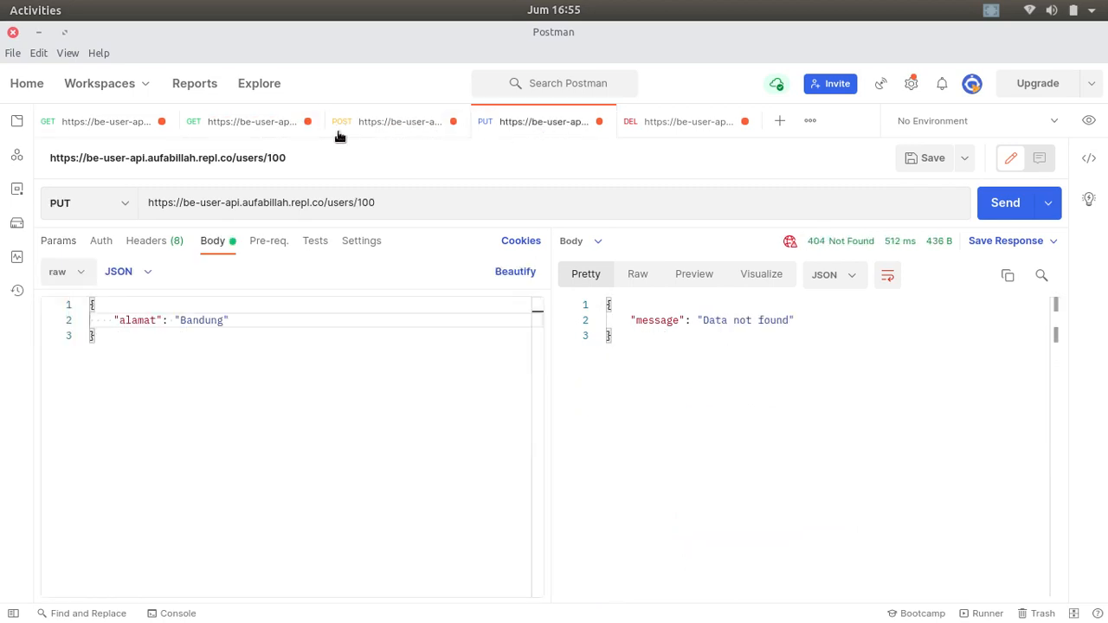
click(80, 121)
click(553, 127)
click(660, 126)
click(84, 125)
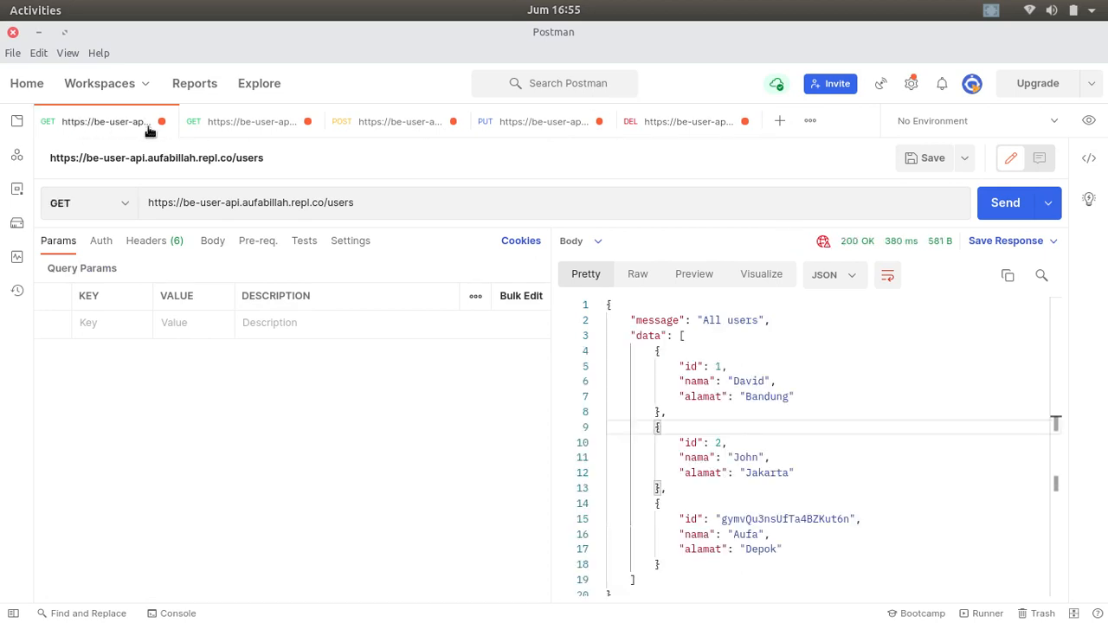
click(257, 130)
click(350, 129)
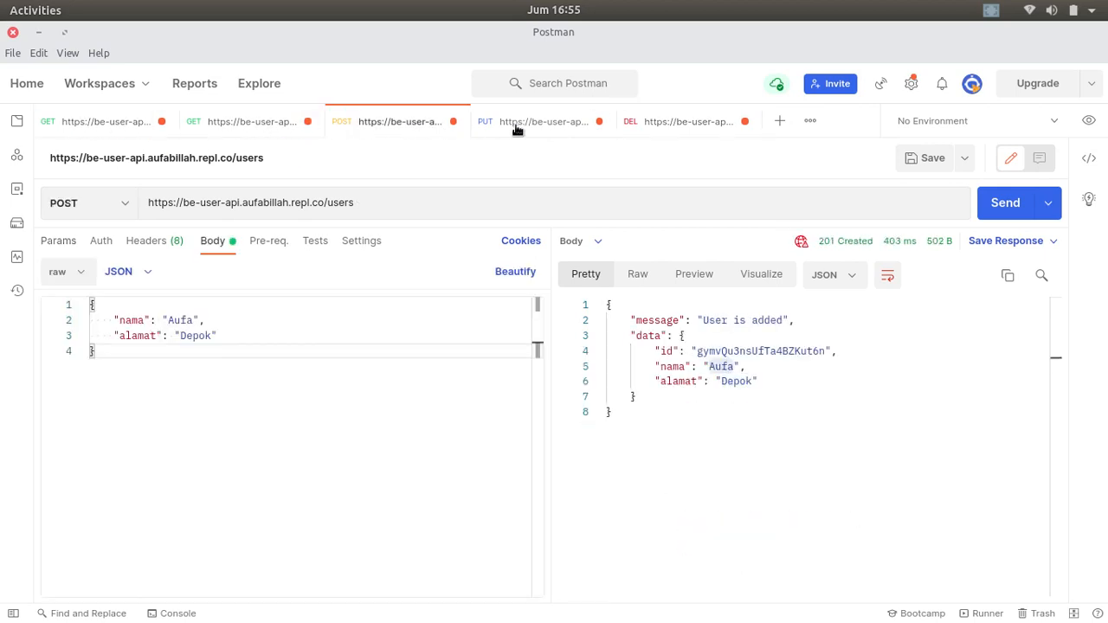
click(517, 129)
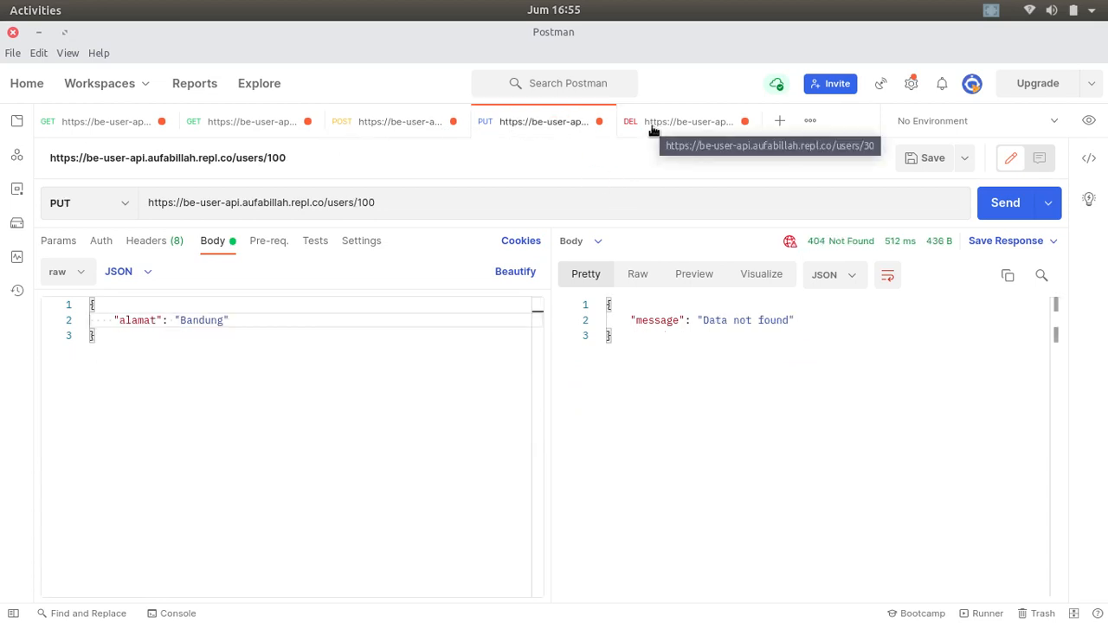
click(94, 131)
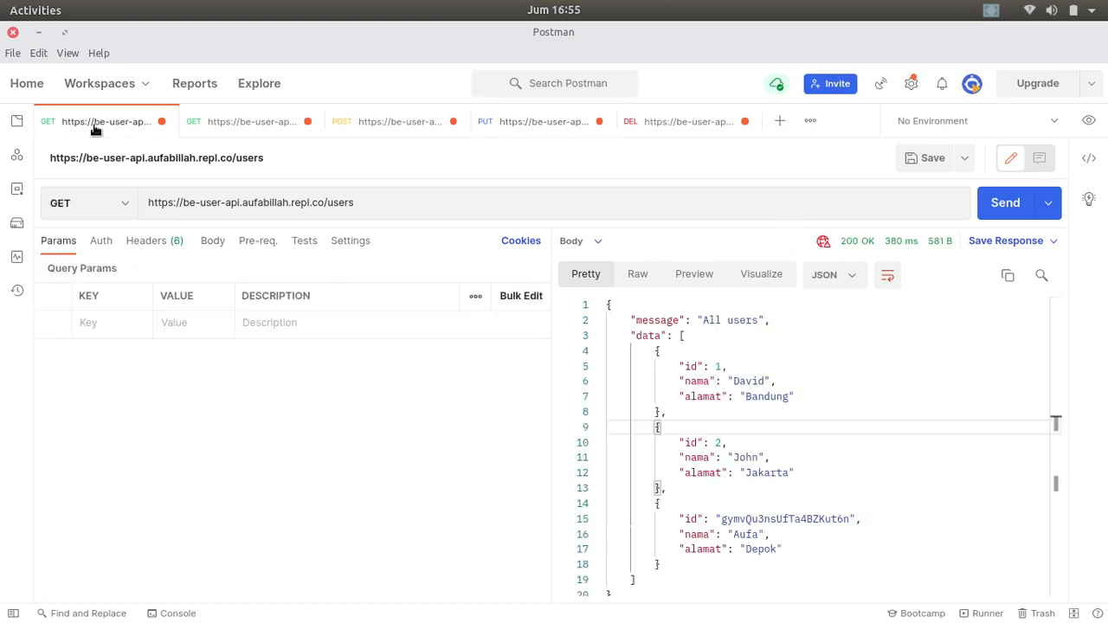
click(223, 130)
click(390, 130)
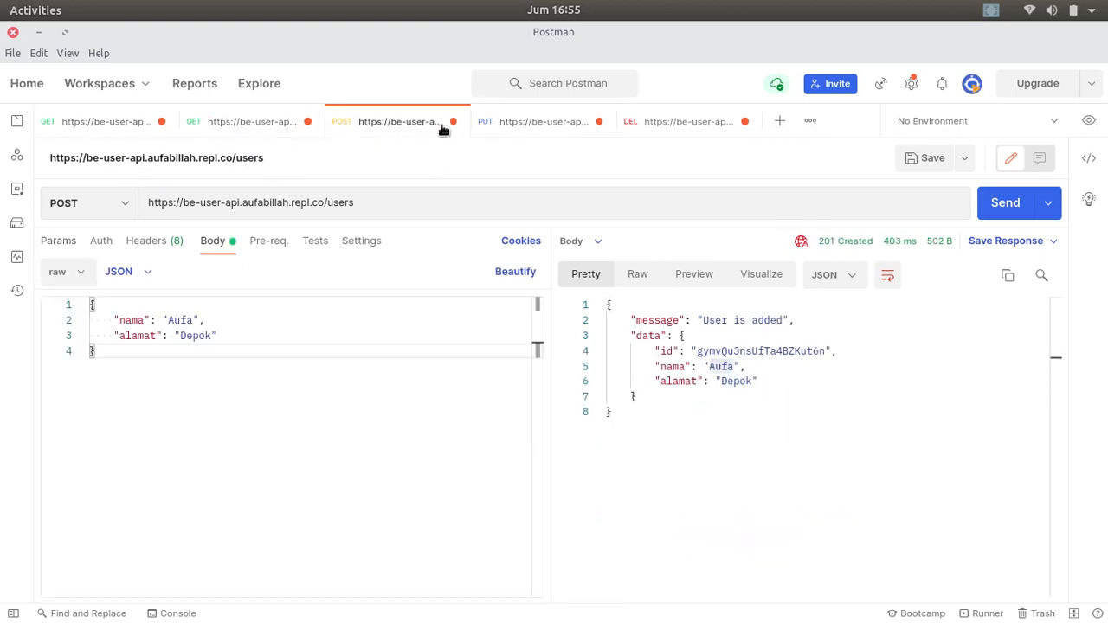
click(517, 128)
click(669, 129)
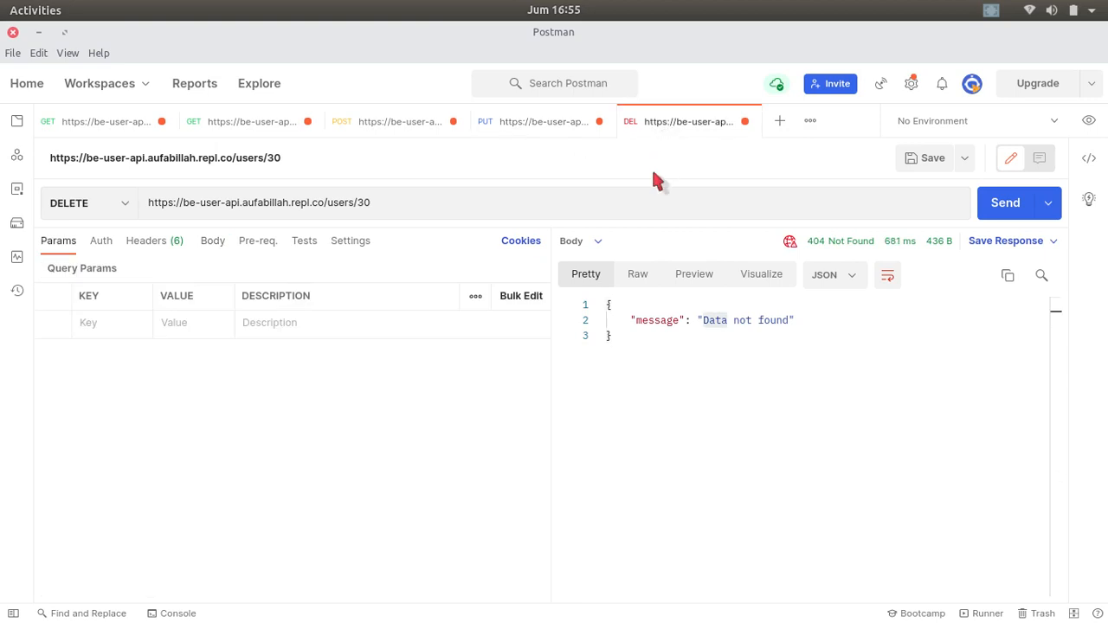
click(991, 10)
click(753, 104)
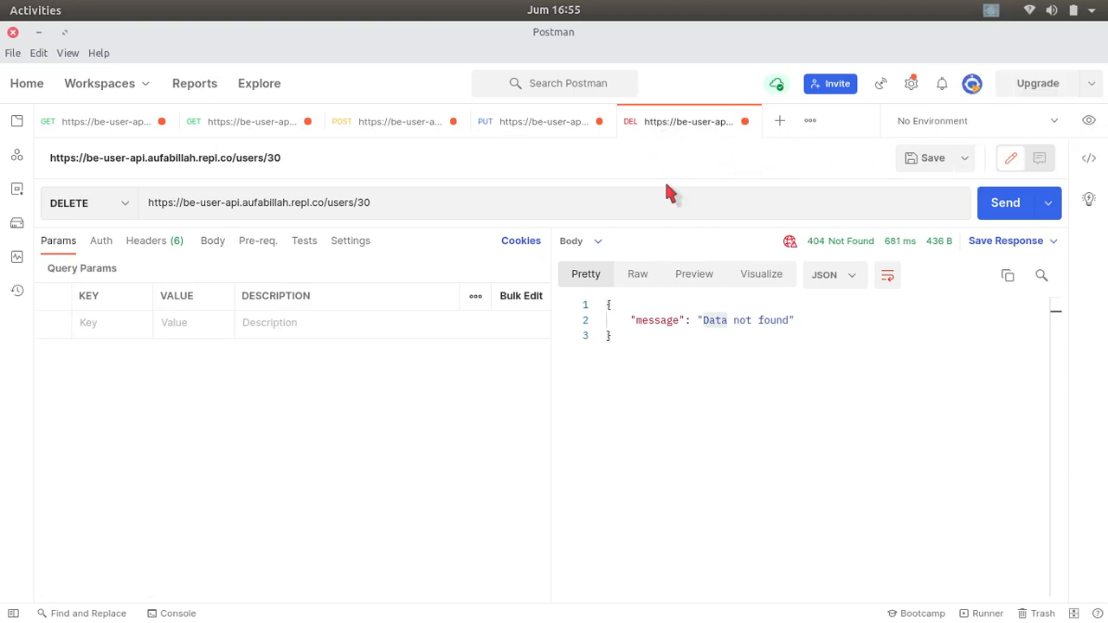